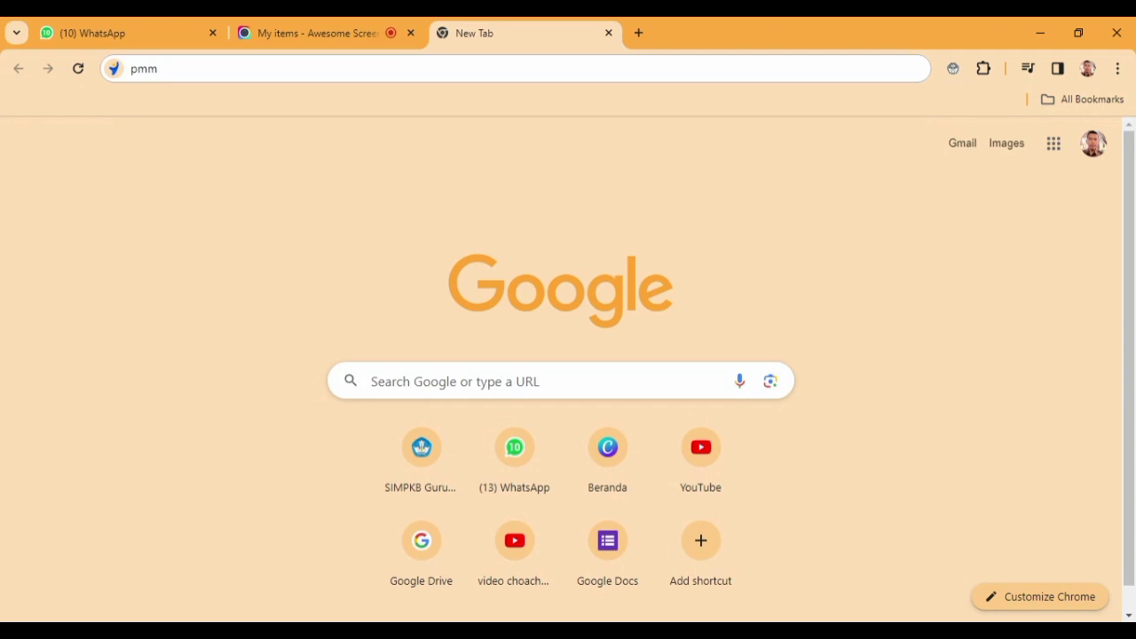
Look up pmm from the browser's address field and open the suggested site guru.kemdikbud.go.id
{"action": "left_click", "coordinate": [310, 76]}
{"action": "key", "text": "BackSpace"}
{"action": "type", "text": "pmm"}
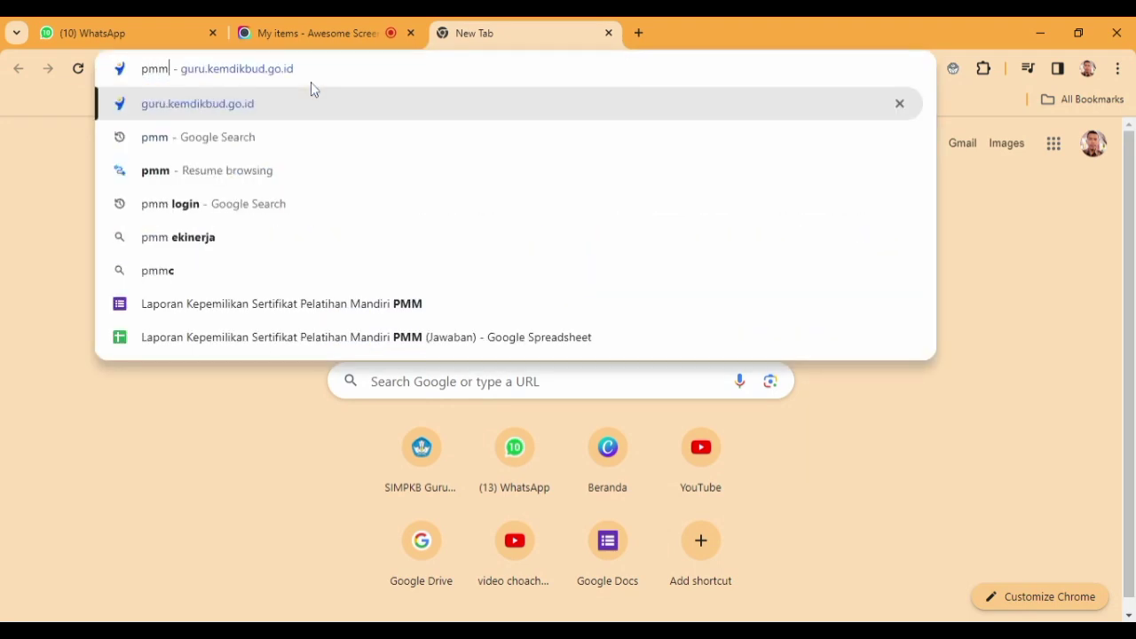
{"action": "left_click", "coordinate": [265, 114]}
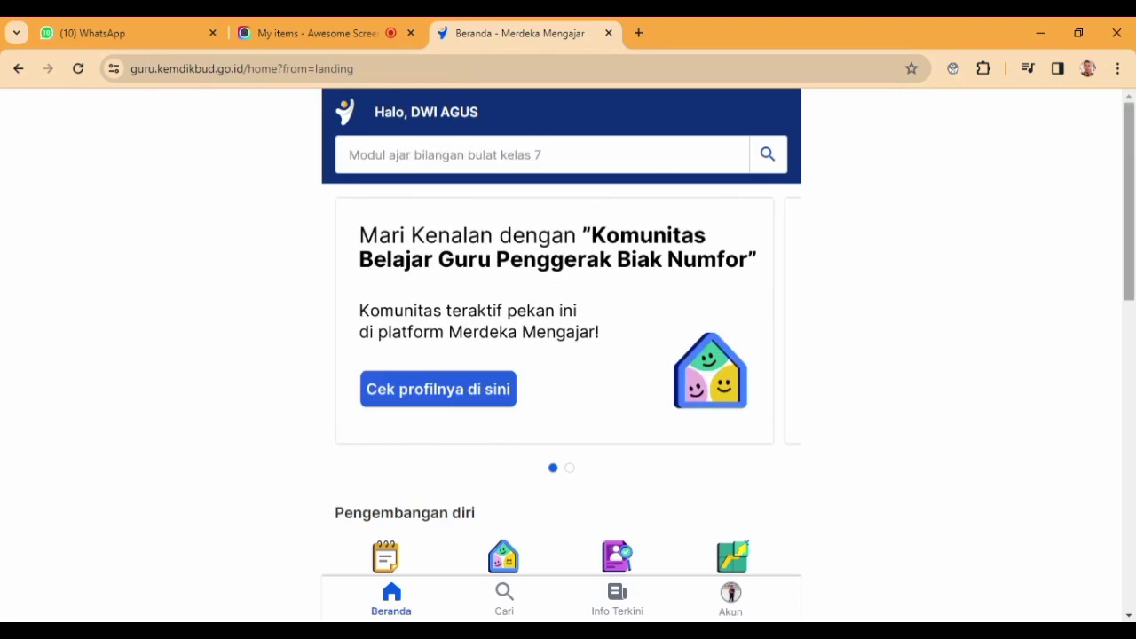
Open the Pengelolaan Kinerja service from the Pengembangan diri section of the home page
{"action": "scroll", "coordinate": [1132, 233], "scroll_direction": "down", "scroll_amount": 3}
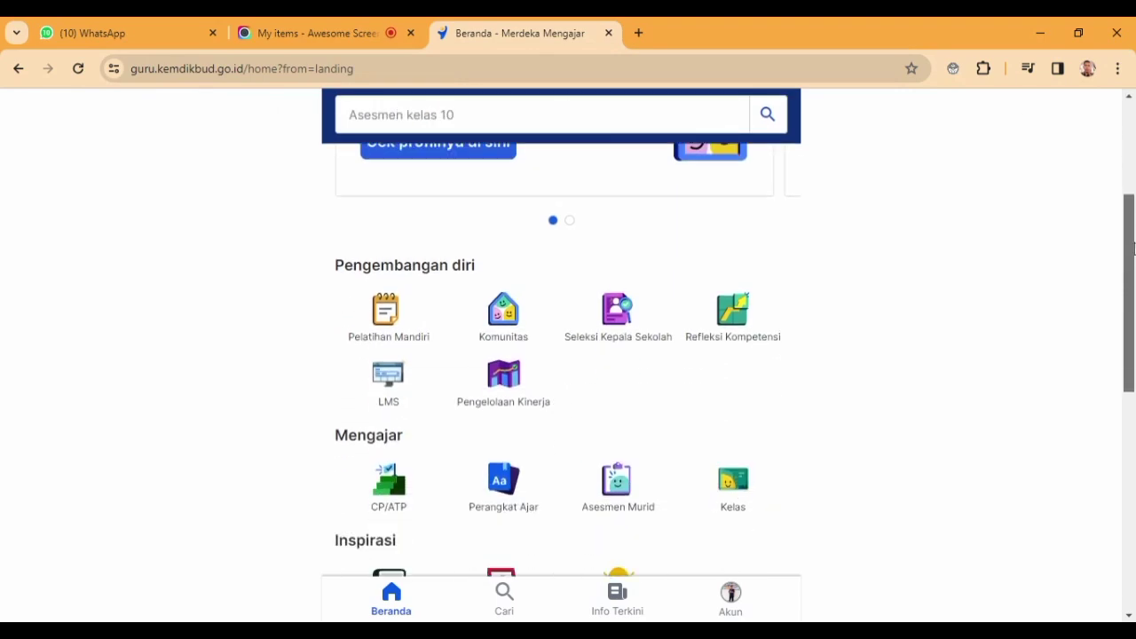
{"action": "scroll", "coordinate": [1131, 234], "scroll_direction": "up", "scroll_amount": 3}
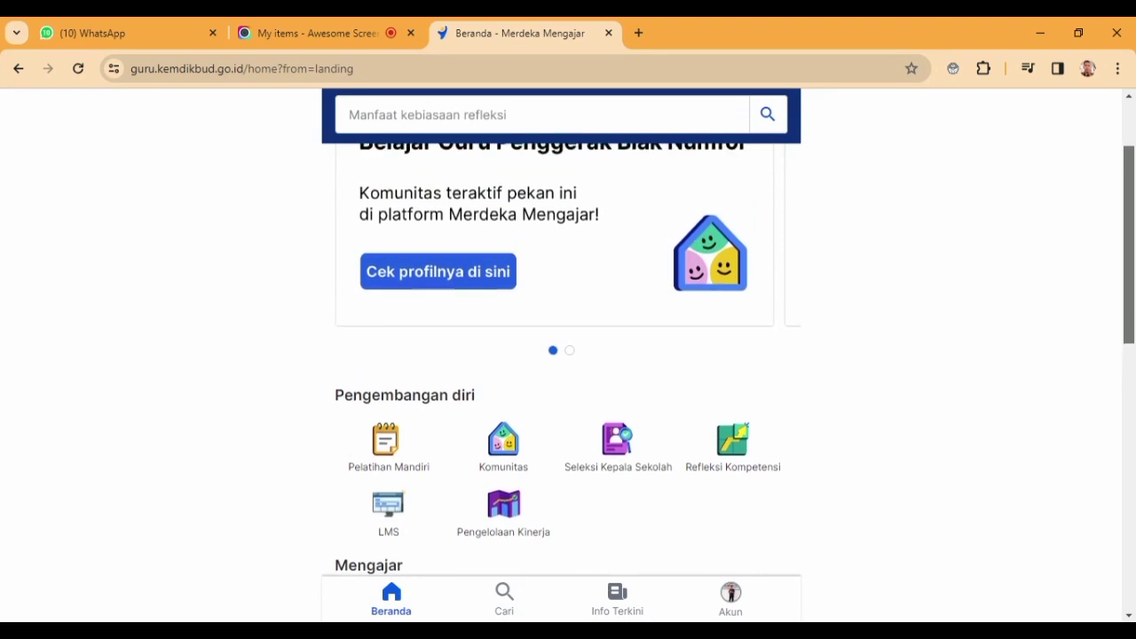
{"action": "scroll", "coordinate": [568, 355], "scroll_direction": "down", "scroll_amount": 2}
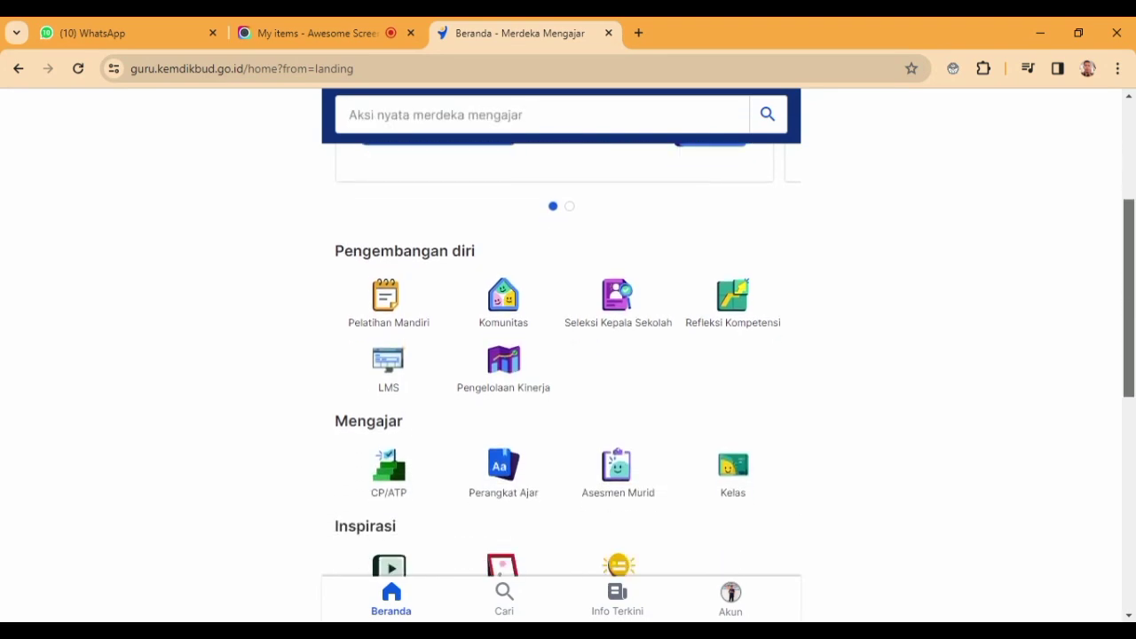
{"action": "left_click", "coordinate": [504, 364]}
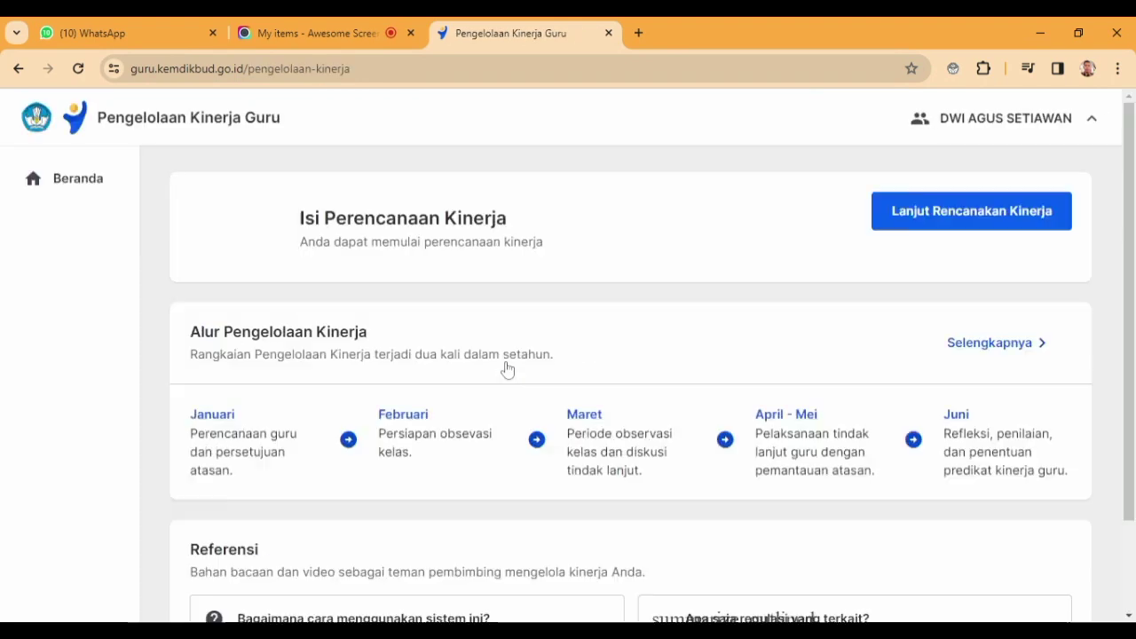
Review the Pengelolaan Kinerja overview and continue to the performance planning form for January–June 2024
{"action": "mouse_move", "coordinate": [1130, 133]}
{"action": "left_mouse_down"}
{"action": "mouse_move", "coordinate": [1132, 167]}
{"action": "mouse_move", "coordinate": [1132, 145]}
{"action": "left_mouse_up"}
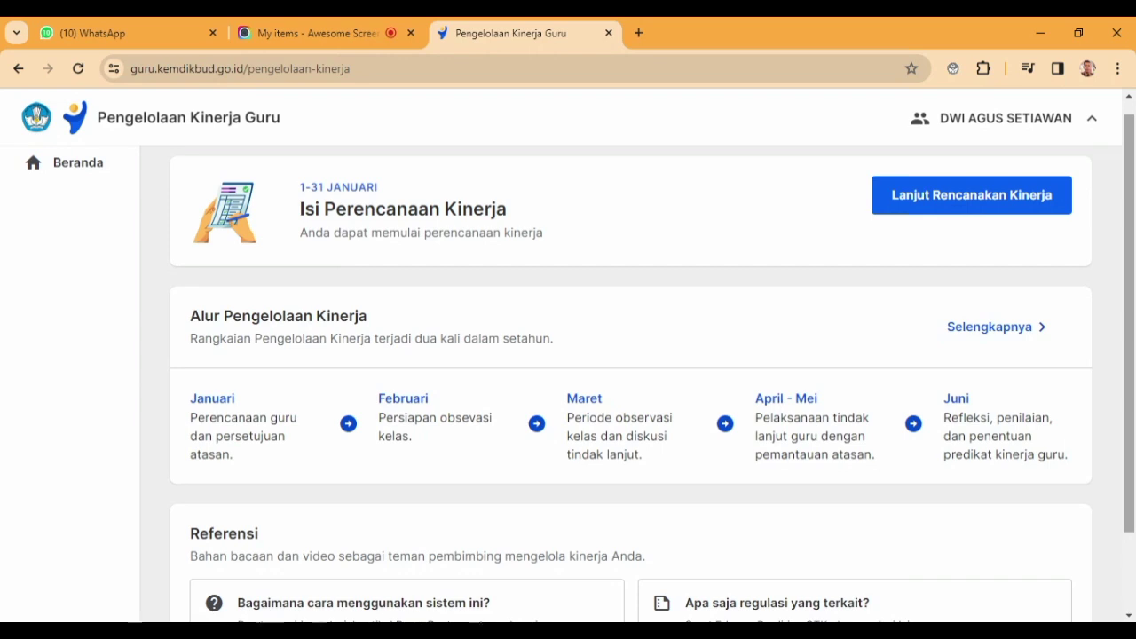
{"action": "scroll", "coordinate": [1128, 355], "scroll_direction": "down", "scroll_amount": 1}
{"action": "scroll", "coordinate": [1128, 355], "scroll_direction": "down", "scroll_amount": 1}
{"action": "scroll", "coordinate": [1128, 355], "scroll_direction": "up", "scroll_amount": 1}
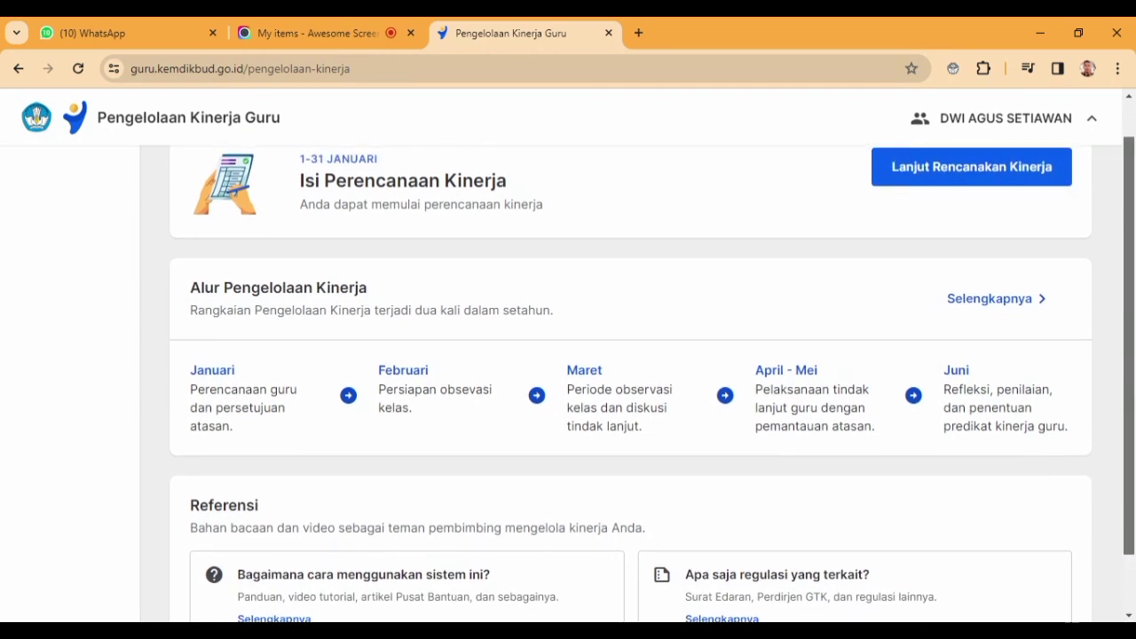
{"action": "scroll", "coordinate": [1128, 355], "scroll_direction": "up", "scroll_amount": 1}
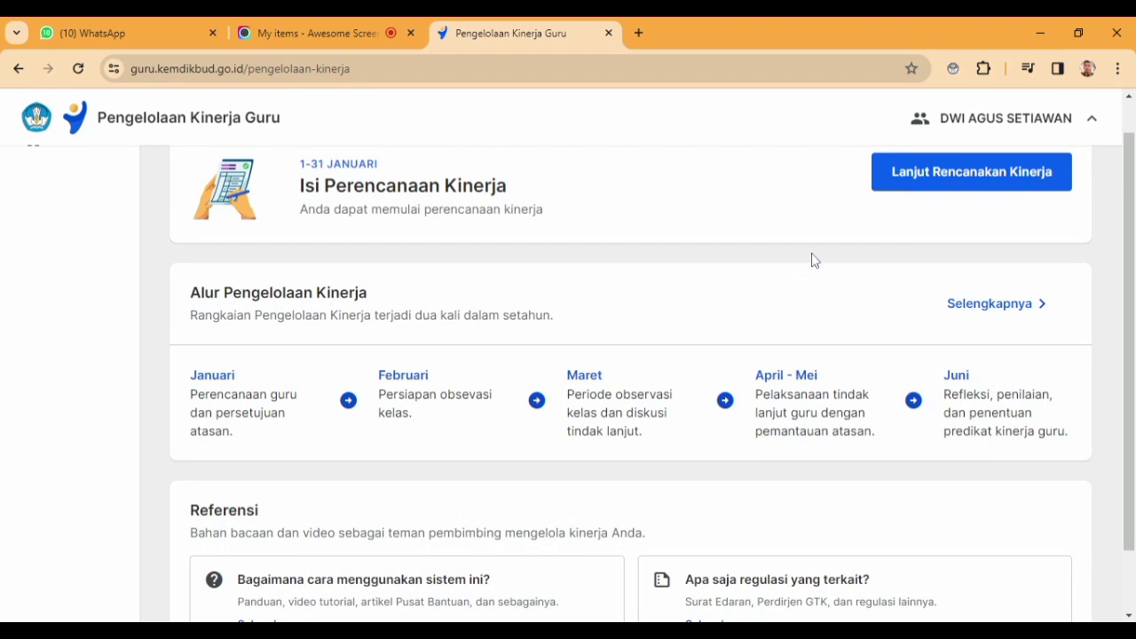
{"action": "left_click", "coordinate": [987, 184]}
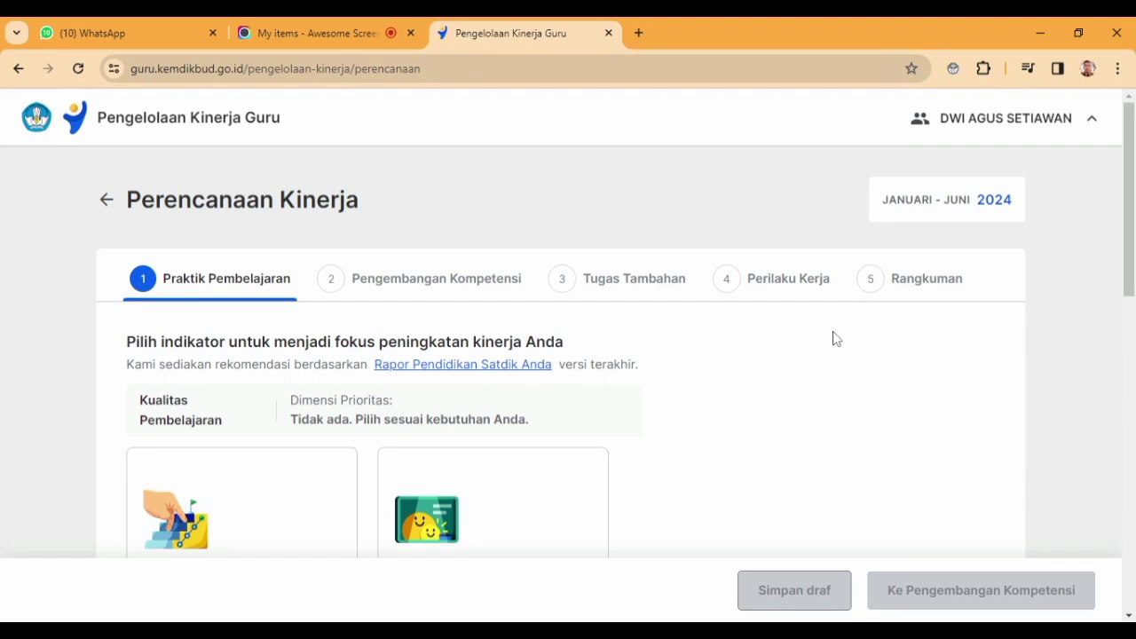
Examine the focus indicators and their dimensions offered in the Praktik Pembelajaran stage
{"action": "mouse_move", "coordinate": [1131, 222]}
{"action": "left_mouse_down"}
{"action": "mouse_move", "coordinate": [1133, 247]}
{"action": "mouse_move", "coordinate": [1131, 224]}
{"action": "left_mouse_up"}
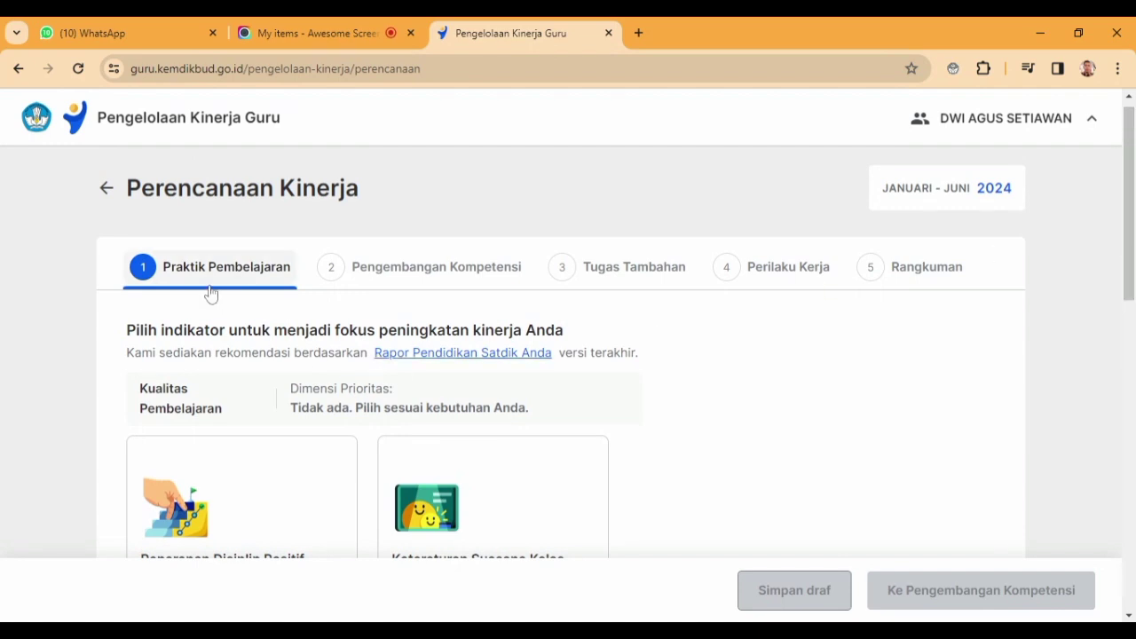
{"action": "scroll", "coordinate": [1129, 273], "scroll_direction": "down", "scroll_amount": 2}
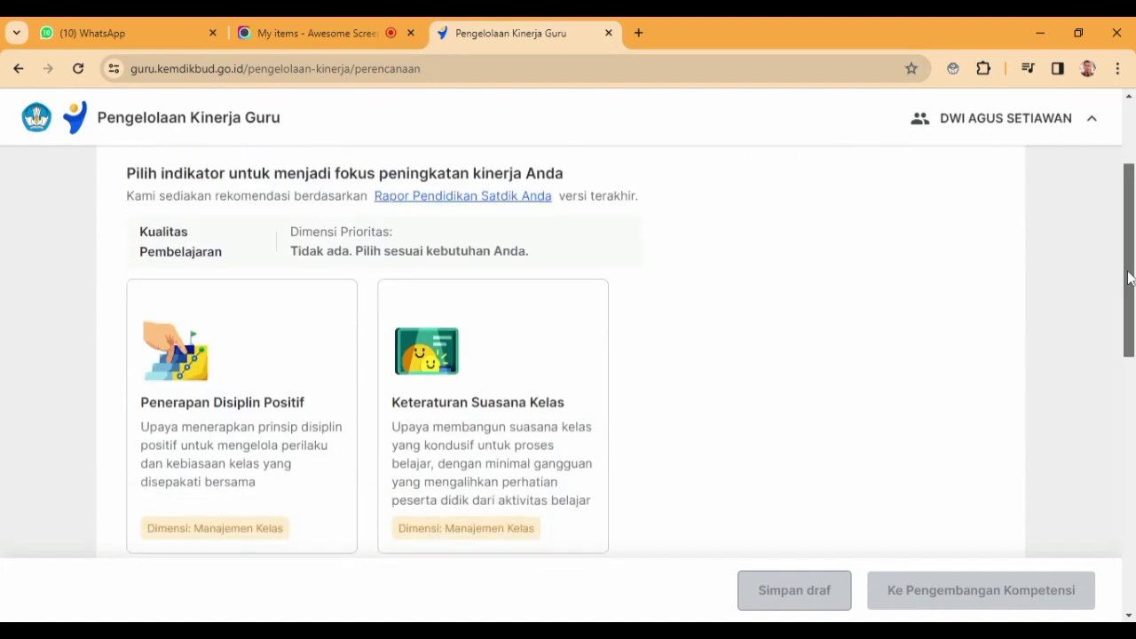
{"action": "left_click_drag", "start_coordinate": [1130, 300], "coordinate": [1082, 290]}
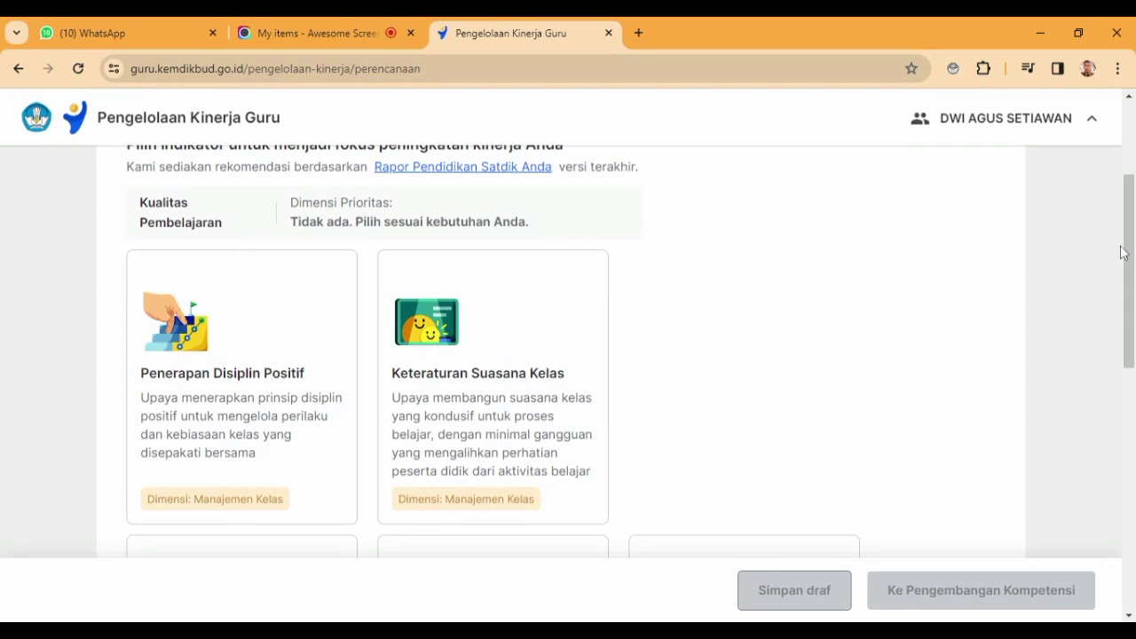
{"action": "left_click_drag", "start_coordinate": [1128, 254], "coordinate": [1093, 490]}
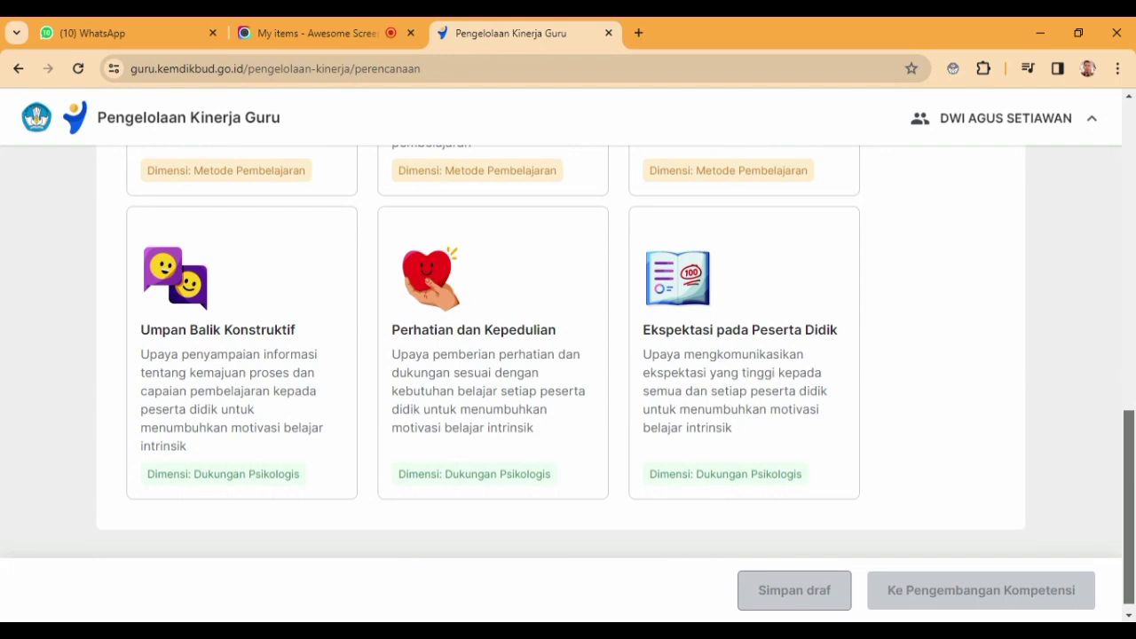
{"action": "scroll", "coordinate": [1086, 469], "scroll_direction": "up", "scroll_amount": 3}
{"action": "scroll", "coordinate": [1083, 432], "scroll_direction": "up", "scroll_amount": 3}
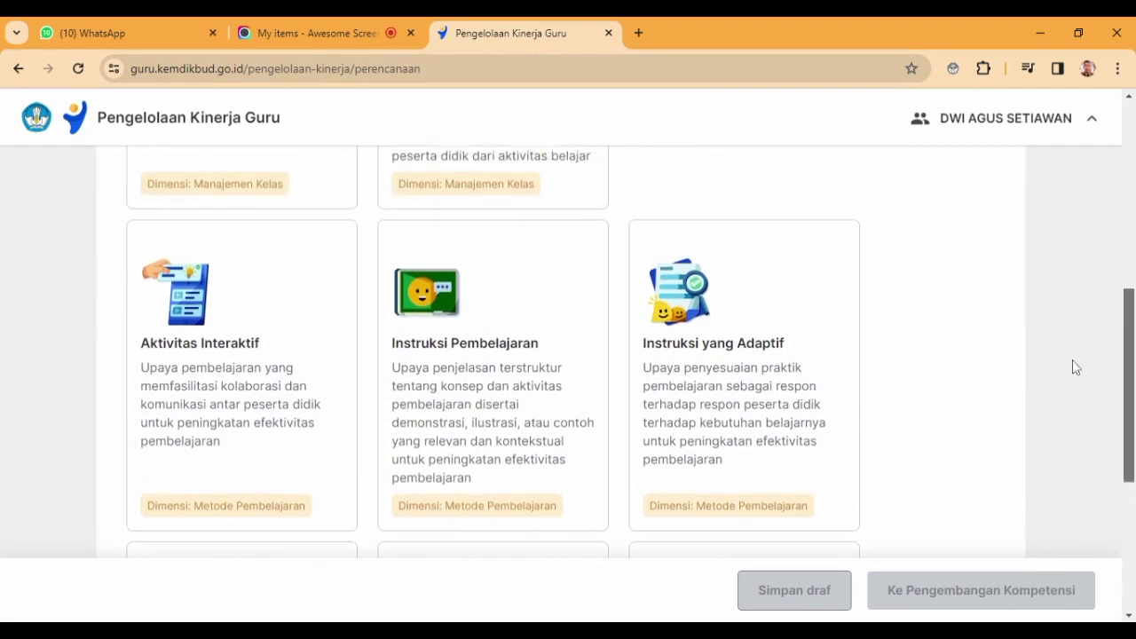
{"action": "scroll", "coordinate": [1074, 370], "scroll_direction": "up", "scroll_amount": 3}
{"action": "scroll", "coordinate": [1066, 267], "scroll_direction": "up", "scroll_amount": 2}
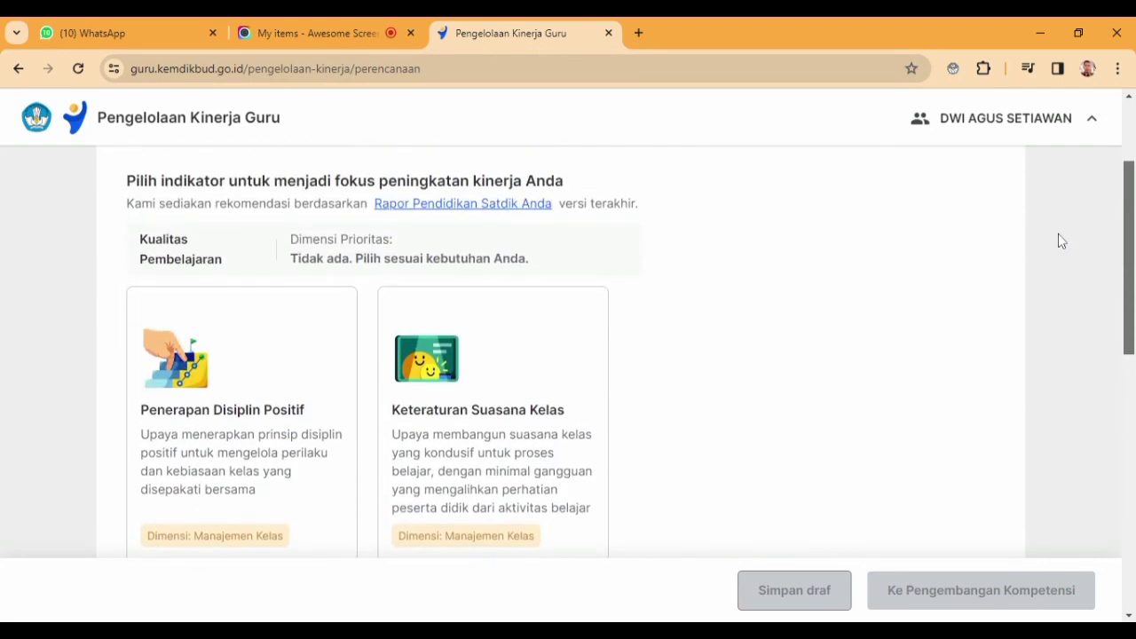
{"action": "scroll", "coordinate": [1057, 274], "scroll_direction": "down", "scroll_amount": 2}
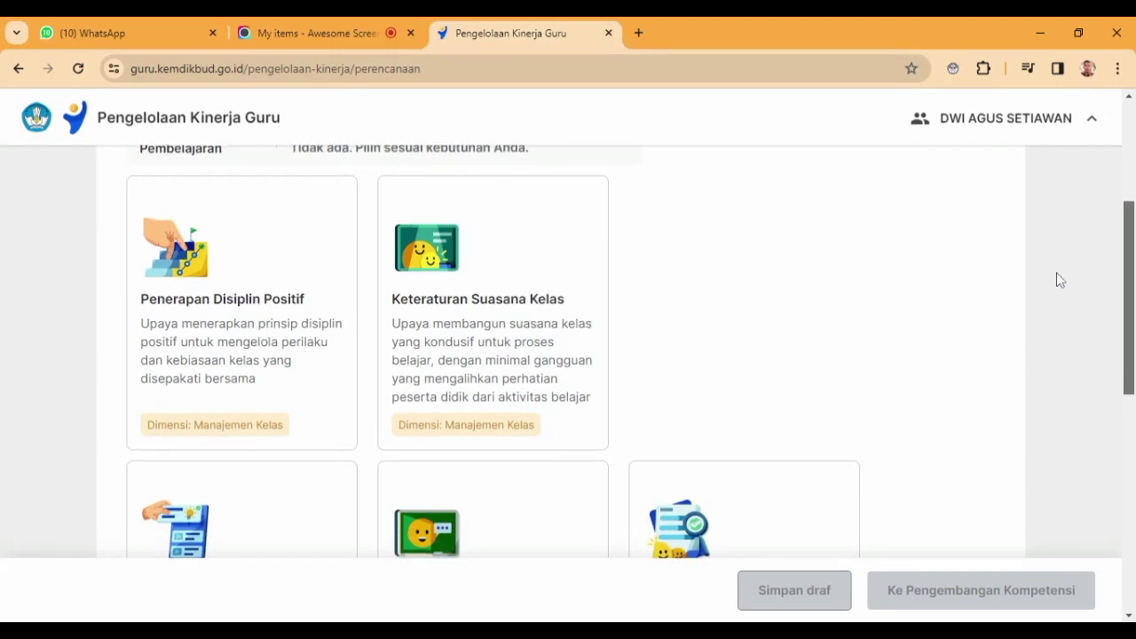
{"action": "scroll", "coordinate": [1057, 272], "scroll_direction": "up", "scroll_amount": 1}
{"action": "scroll", "coordinate": [1058, 262], "scroll_direction": "up", "scroll_amount": 1}
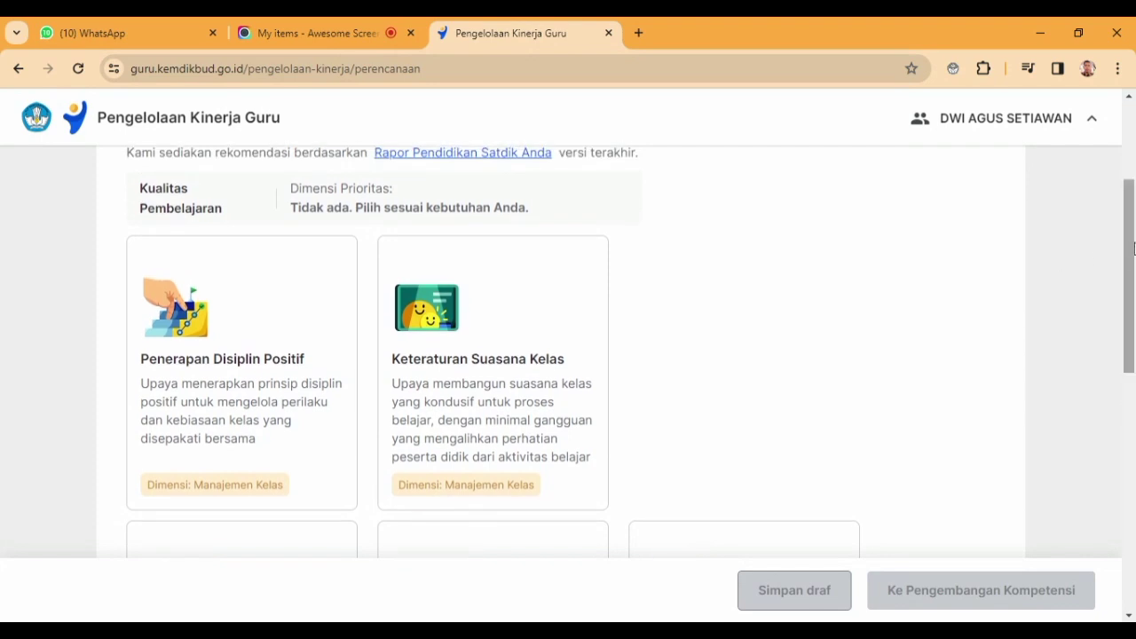
{"action": "scroll", "coordinate": [1059, 260], "scroll_direction": "down", "scroll_amount": 1}
{"action": "scroll", "coordinate": [1133, 264], "scroll_direction": "up", "scroll_amount": 2}
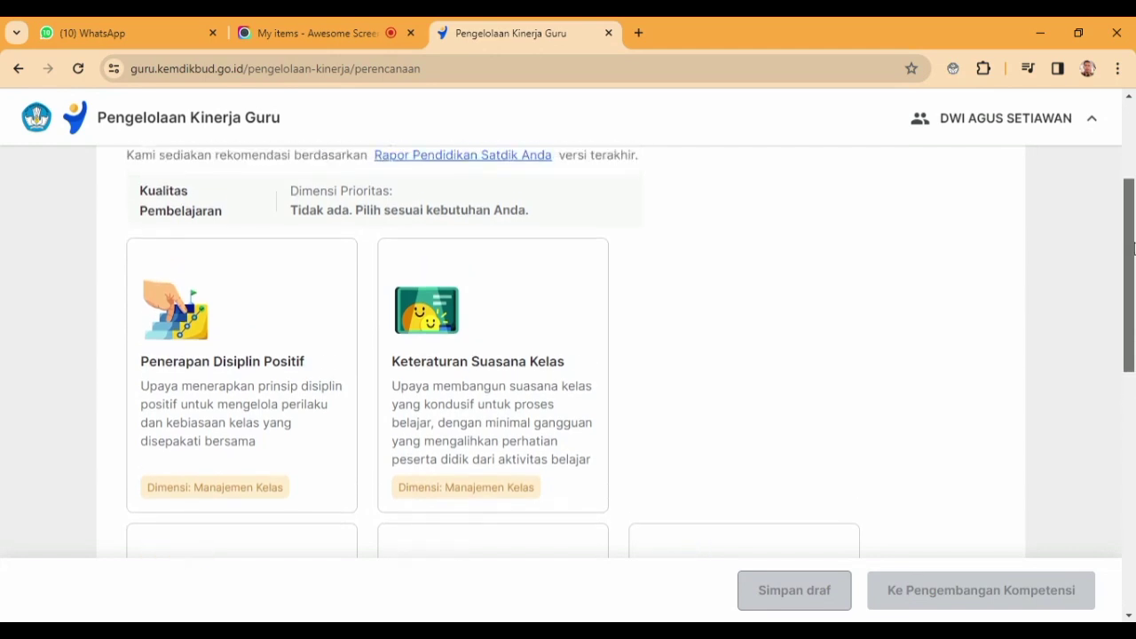
{"action": "scroll", "coordinate": [1133, 264], "scroll_direction": "down", "scroll_amount": 3}
{"action": "scroll", "coordinate": [1133, 263], "scroll_direction": "down", "scroll_amount": 1}
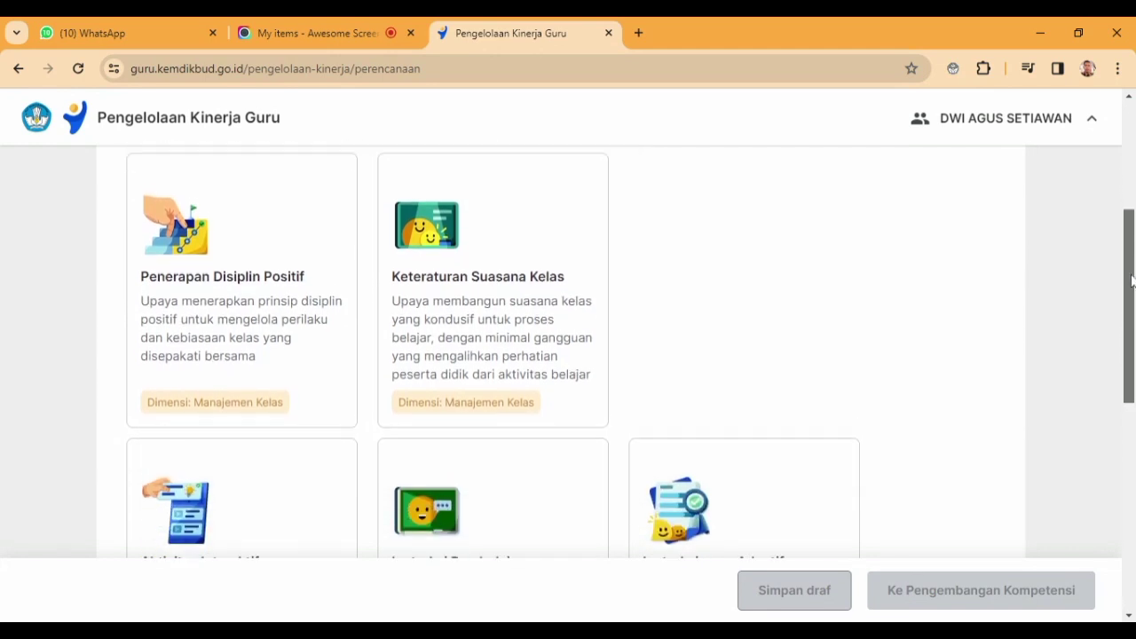
{"action": "scroll", "coordinate": [1131, 263], "scroll_direction": "up", "scroll_amount": 1}
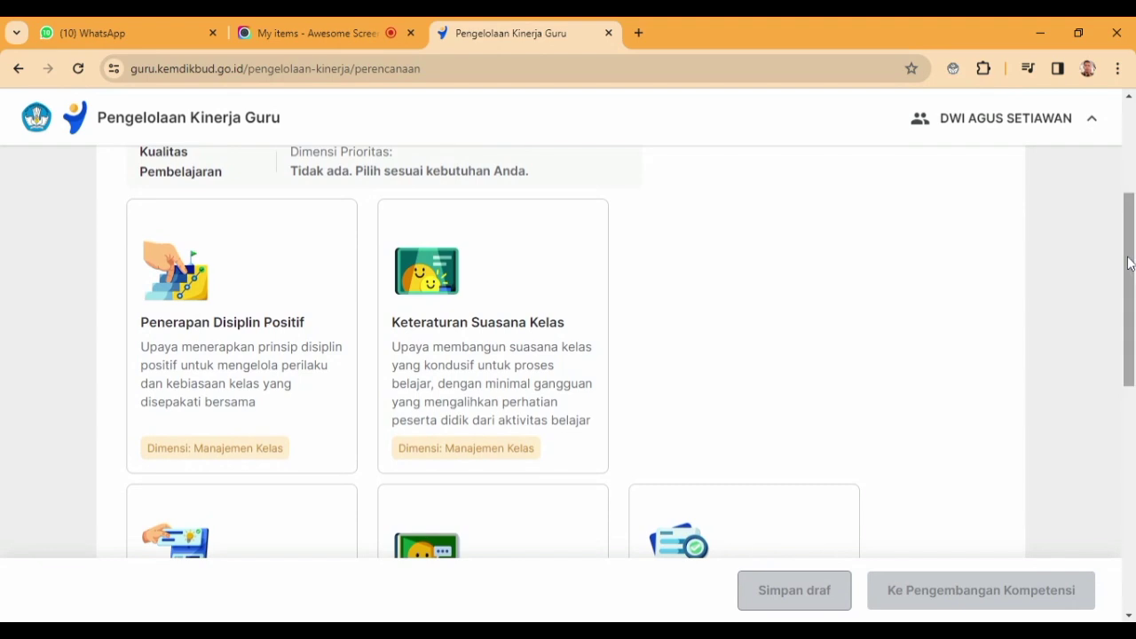
Choose Penerapan Disiplin Positif as the focus indicator and proceed to the Pengembangan Kompetensi stage
{"action": "left_click", "coordinate": [230, 460]}
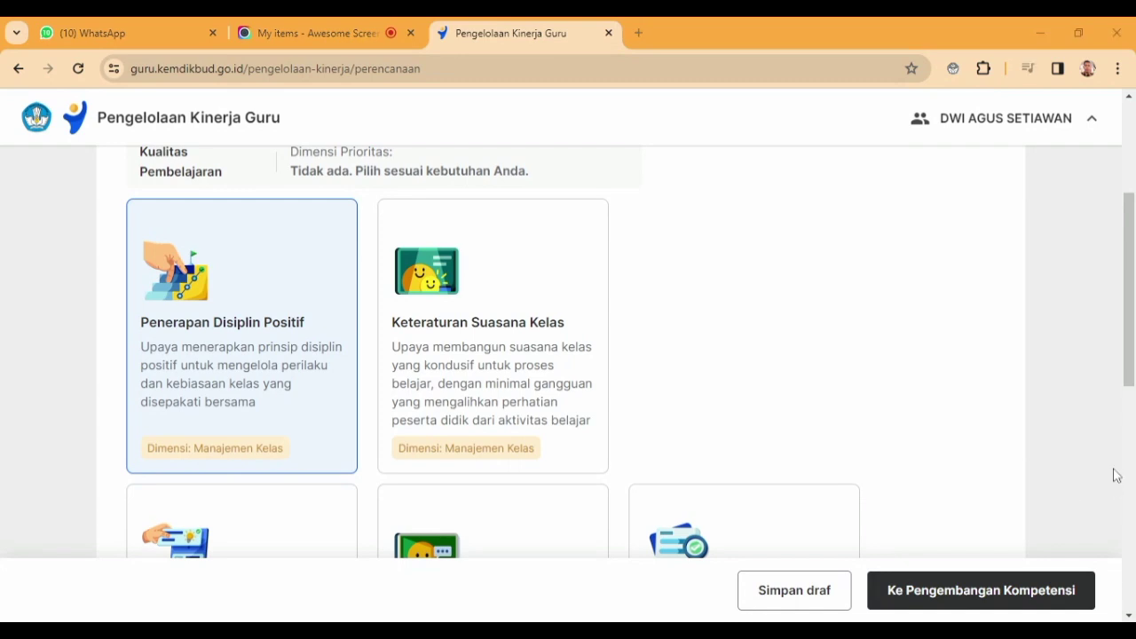
{"action": "scroll", "coordinate": [1132, 389], "scroll_direction": "down", "scroll_amount": 1}
{"action": "scroll", "coordinate": [1132, 389], "scroll_direction": "down", "scroll_amount": 2}
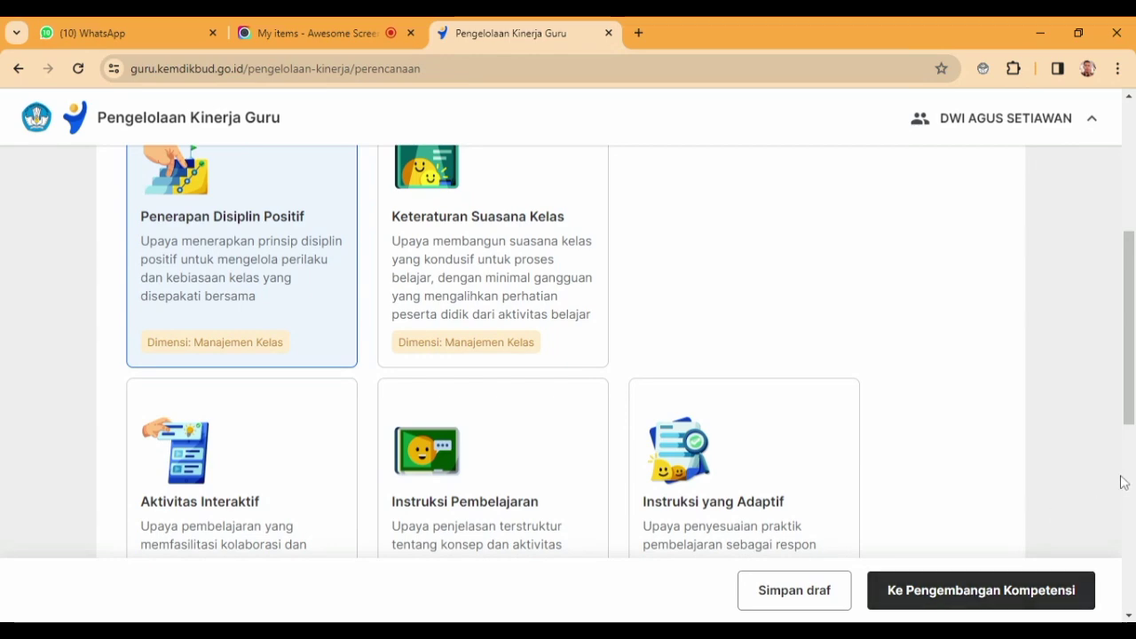
{"action": "left_click_drag", "start_coordinate": [1129, 417], "coordinate": [1089, 325]}
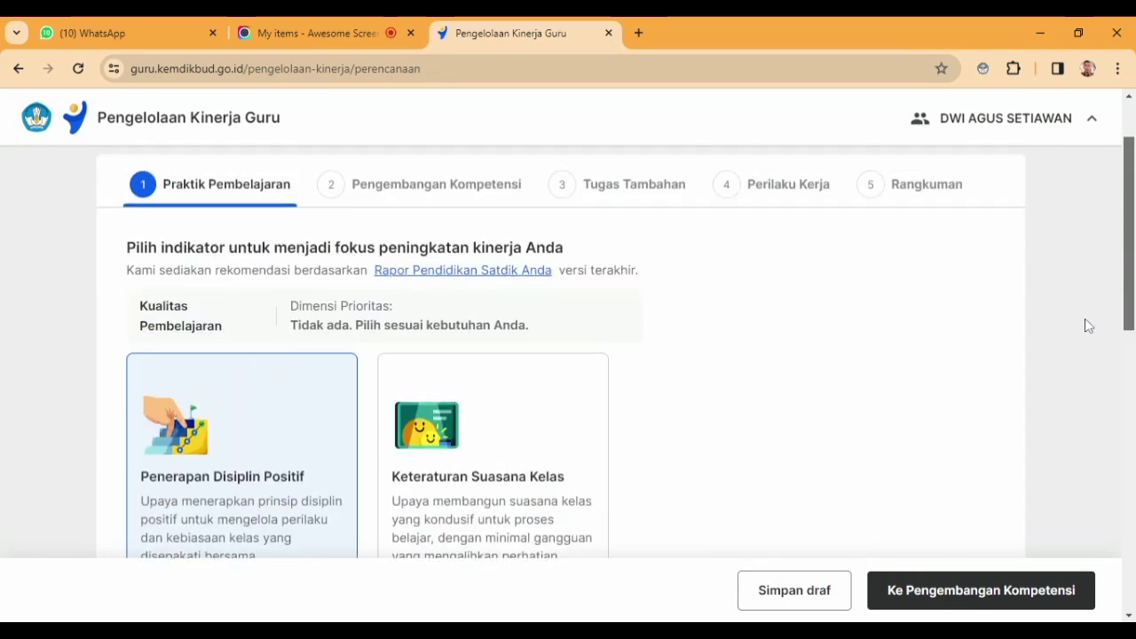
{"action": "left_click", "coordinate": [204, 477]}
{"action": "left_click", "coordinate": [209, 478]}
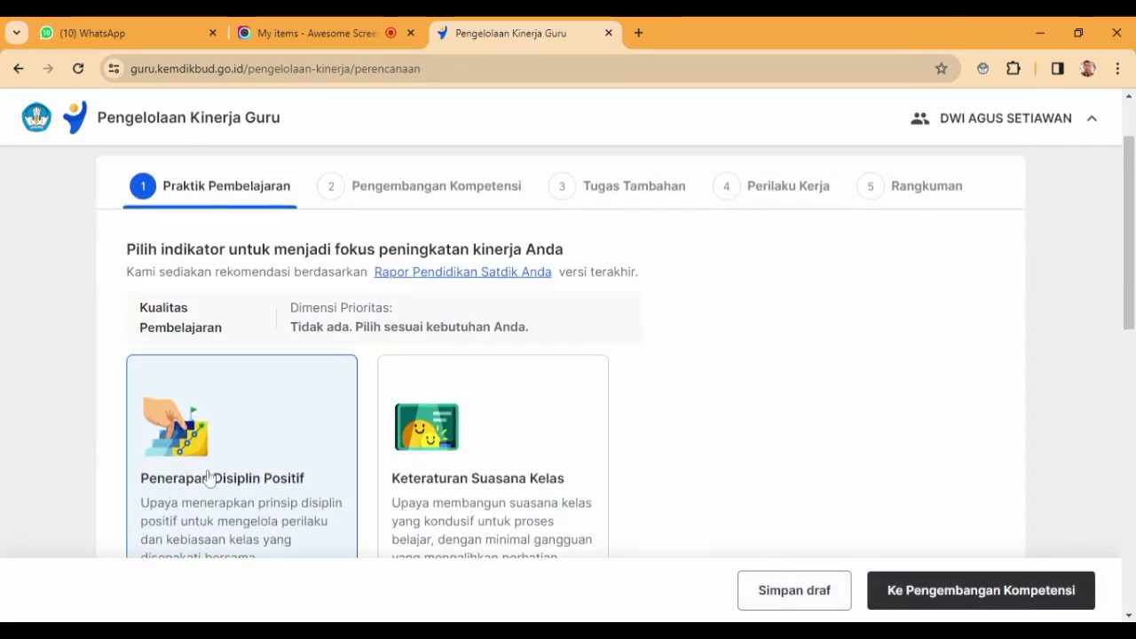
{"action": "left_click", "coordinate": [959, 593]}
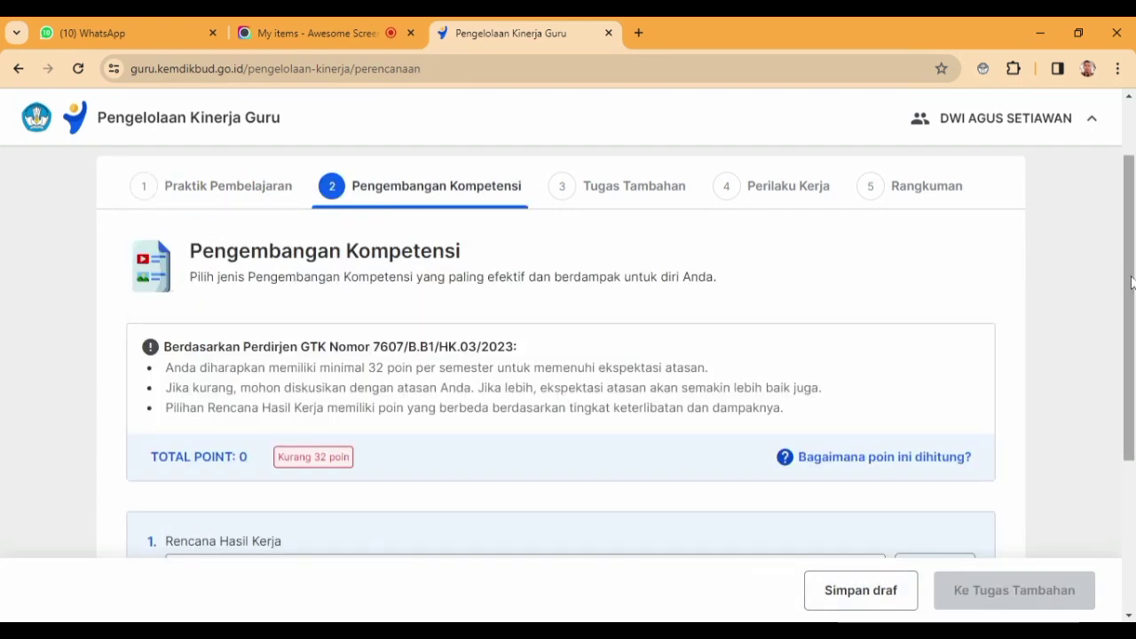
Set the first Rencana Hasil Kerja to the 4-point option for participating in seminars, workshops, conferences, symposiums or field study visits
{"action": "left_click_drag", "start_coordinate": [1130, 281], "coordinate": [1132, 300]}
{"action": "scroll", "coordinate": [1134, 300], "scroll_direction": "down", "scroll_amount": 1}
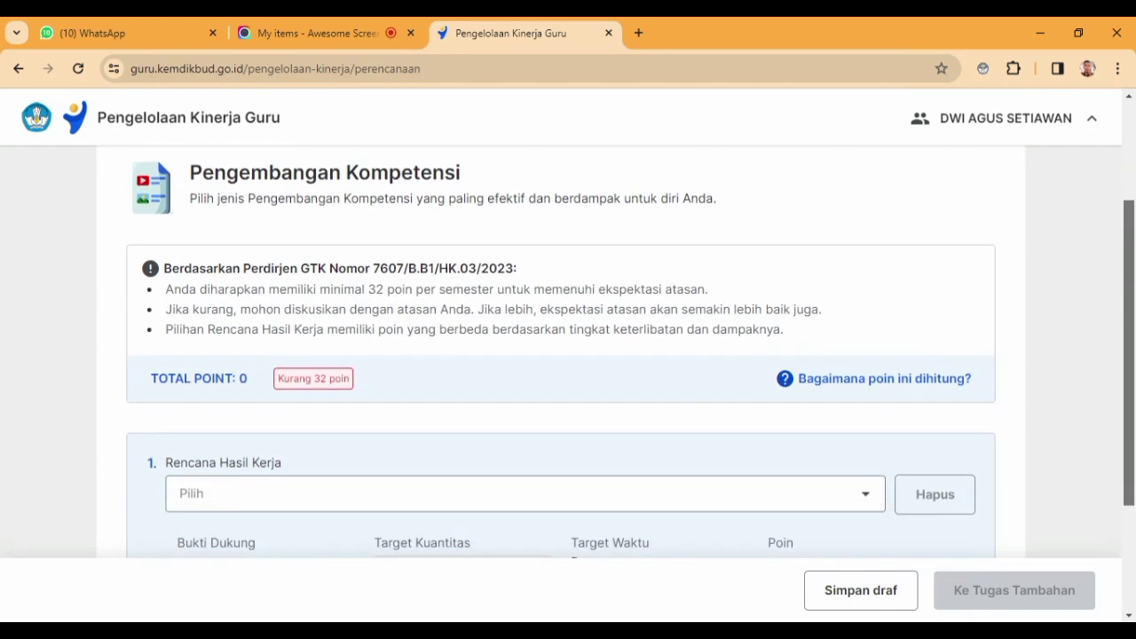
{"action": "scroll", "coordinate": [1134, 300], "scroll_direction": "up", "scroll_amount": 1}
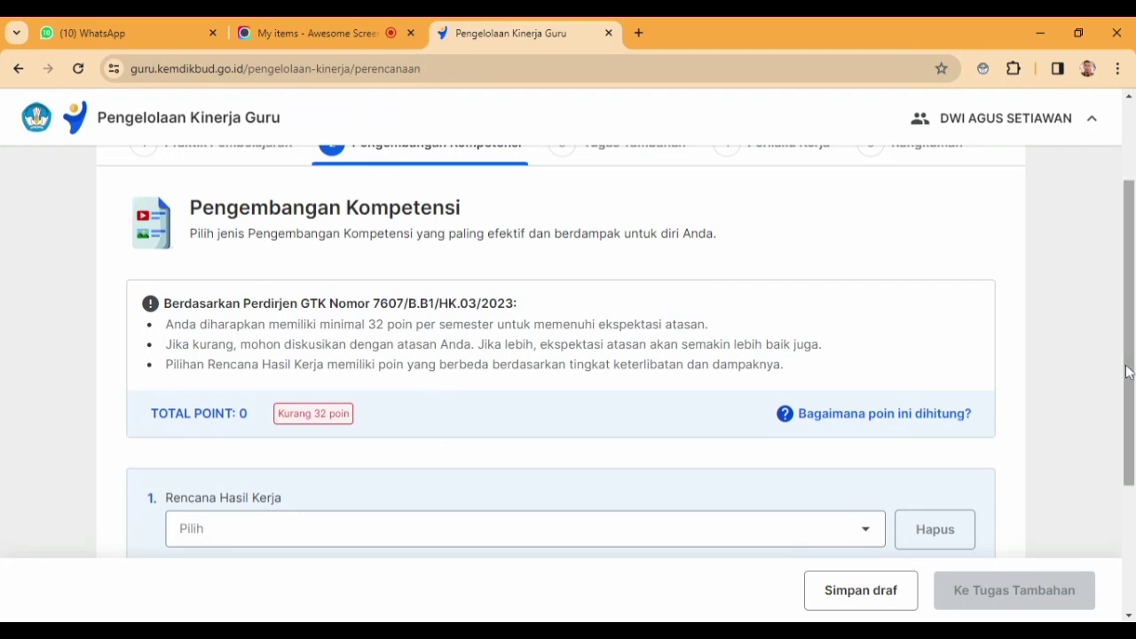
{"action": "left_click_drag", "start_coordinate": [1128, 372], "coordinate": [1123, 477]}
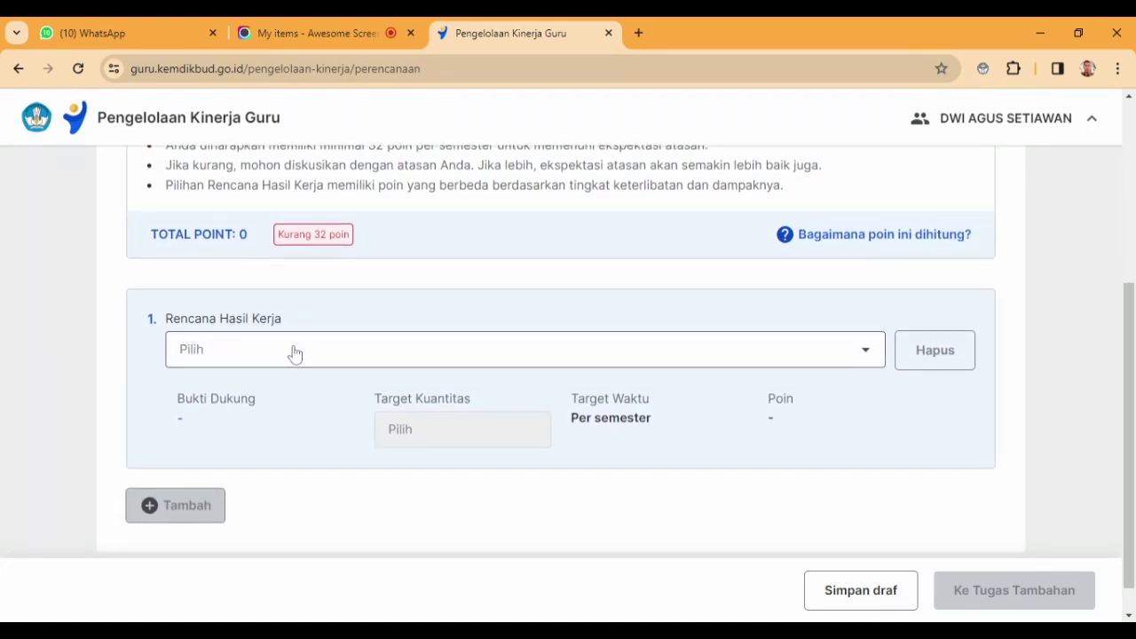
{"action": "left_click", "coordinate": [866, 360]}
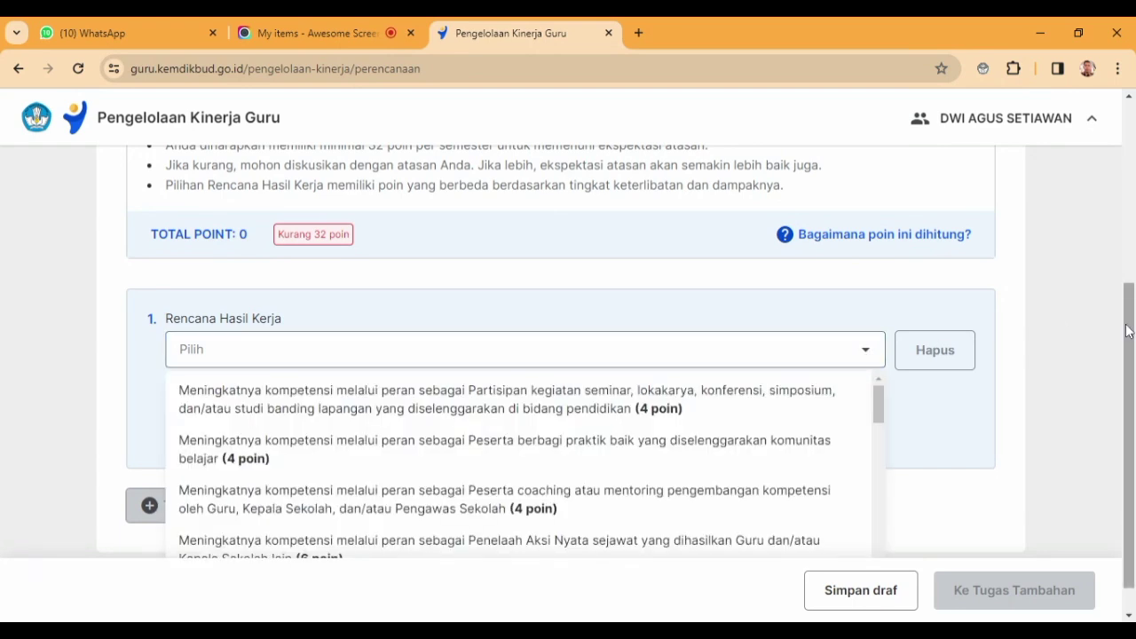
{"action": "scroll", "coordinate": [1127, 330], "scroll_direction": "down", "scroll_amount": 1}
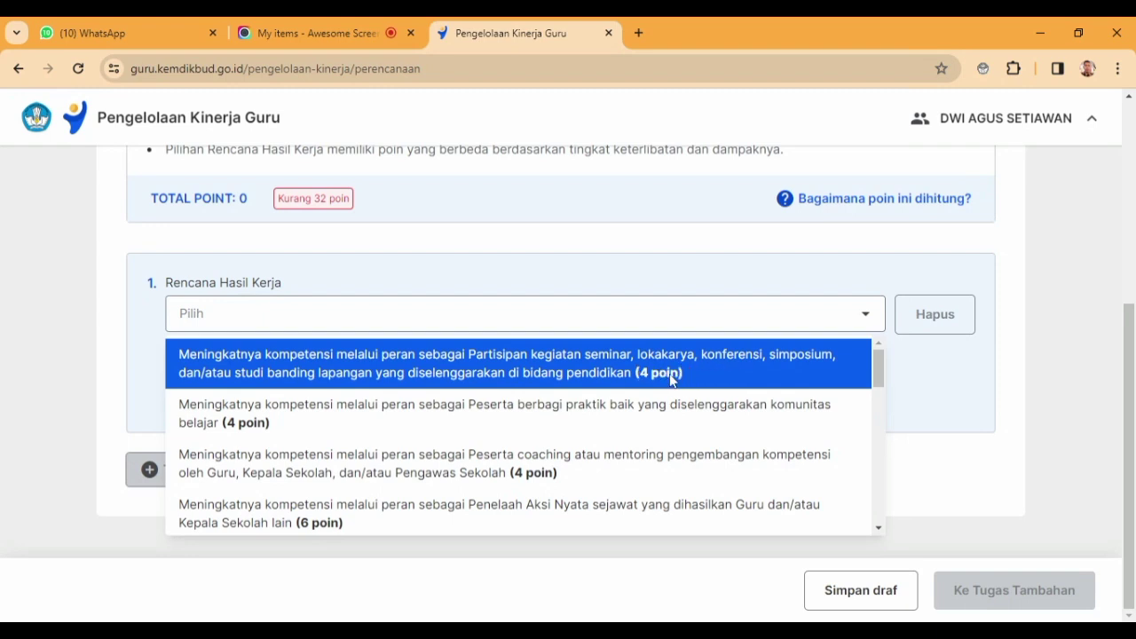
{"action": "left_click", "coordinate": [613, 383]}
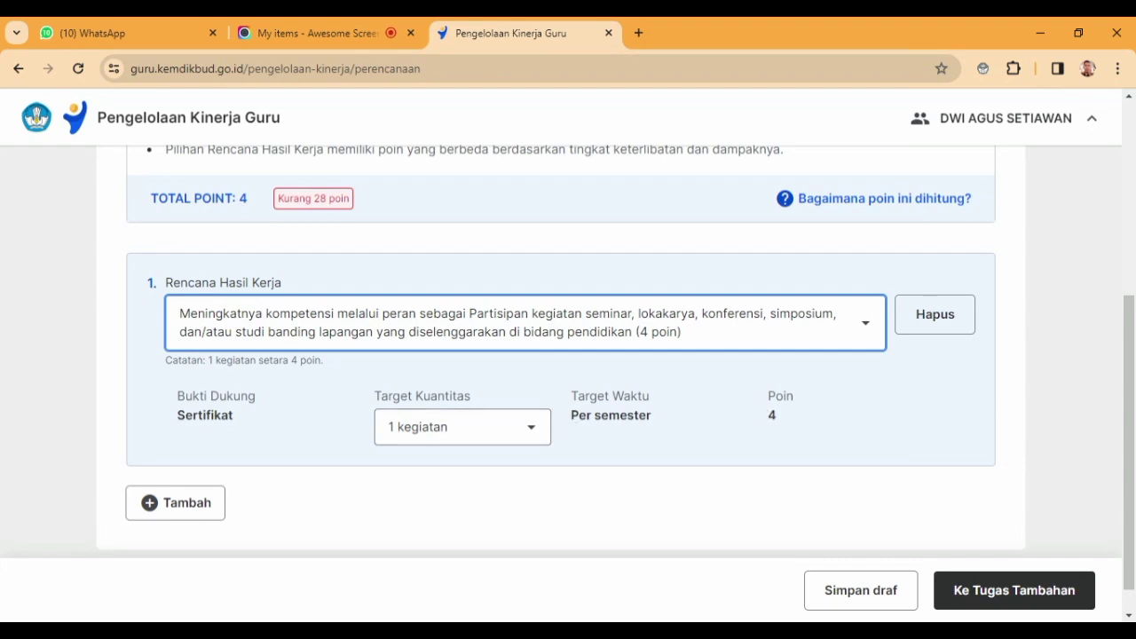
Add a second Rencana Hasil Kerja and set it to the 4-point option "Peserta berbagi praktik baik yang diselenggarakan komunitas belajar"
{"action": "left_click_drag", "start_coordinate": [1123, 406], "coordinate": [1132, 376]}
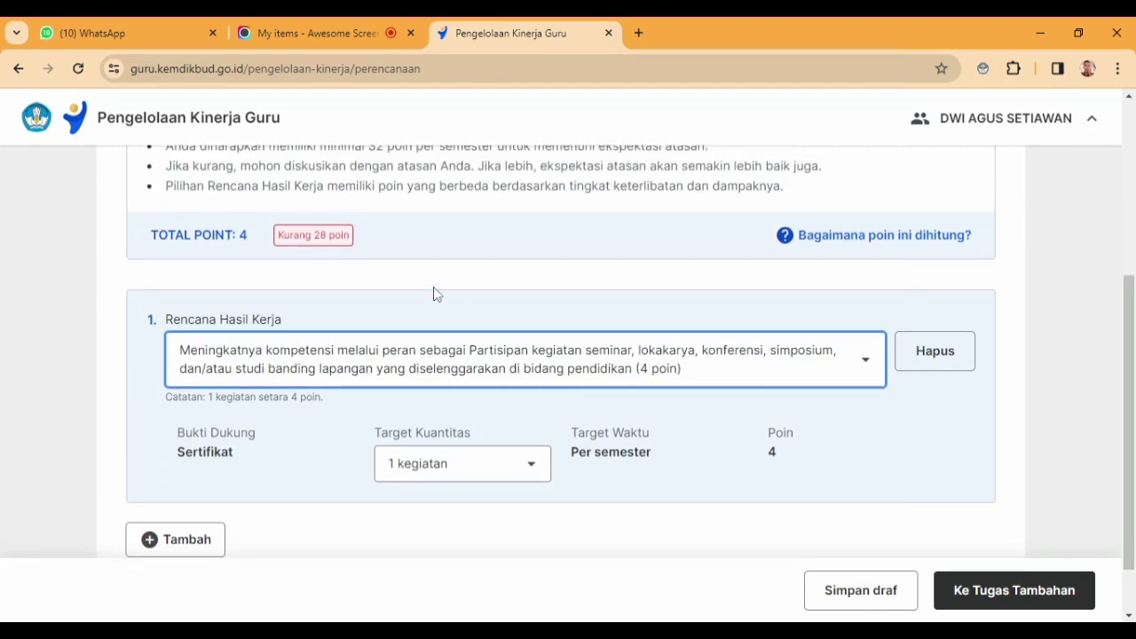
{"action": "left_click_drag", "start_coordinate": [1129, 369], "coordinate": [1131, 408]}
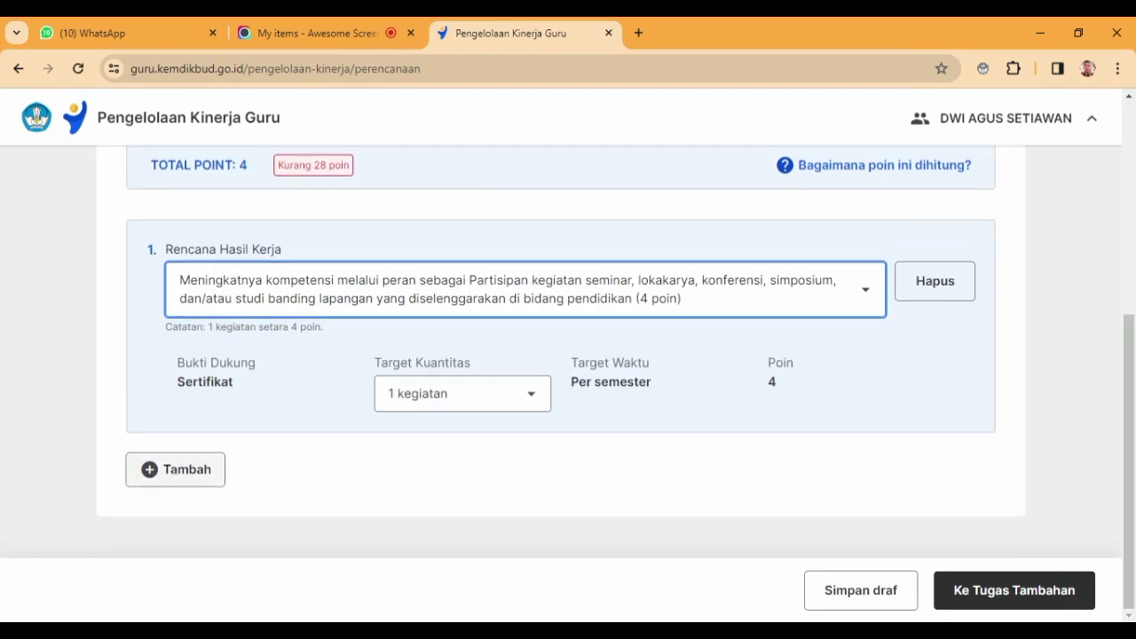
{"action": "left_click", "coordinate": [167, 471]}
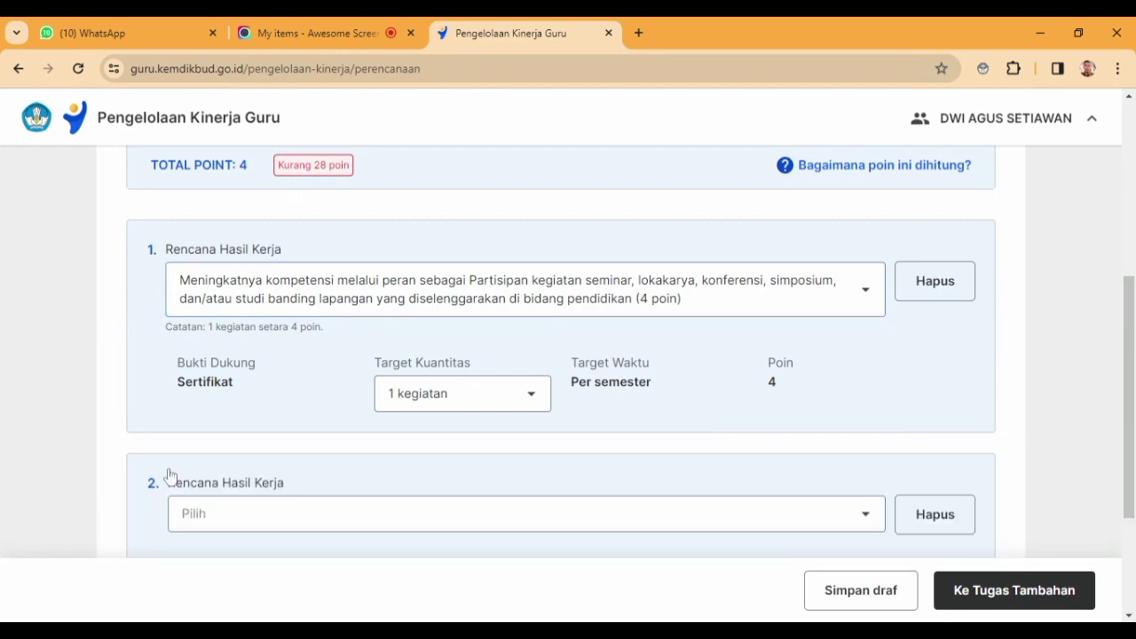
{"action": "left_click_drag", "start_coordinate": [1128, 385], "coordinate": [1130, 484]}
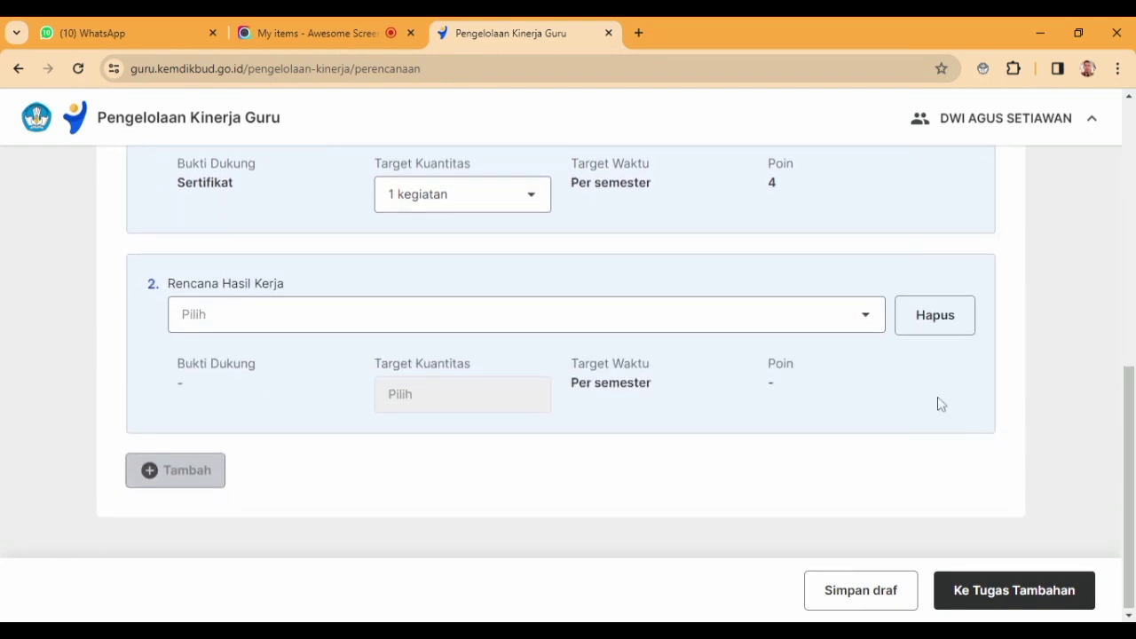
{"action": "left_click", "coordinate": [868, 327]}
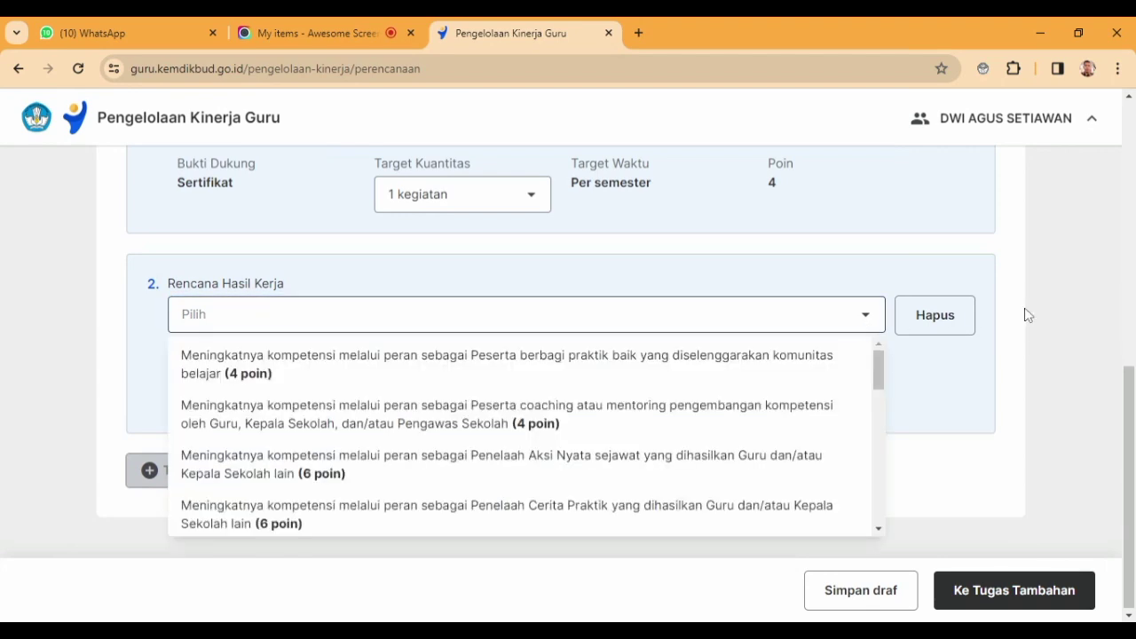
{"action": "mouse_move", "coordinate": [1129, 383]}
{"action": "left_mouse_down"}
{"action": "mouse_move", "coordinate": [1111, 307]}
{"action": "mouse_move", "coordinate": [1124, 386]}
{"action": "left_mouse_up"}
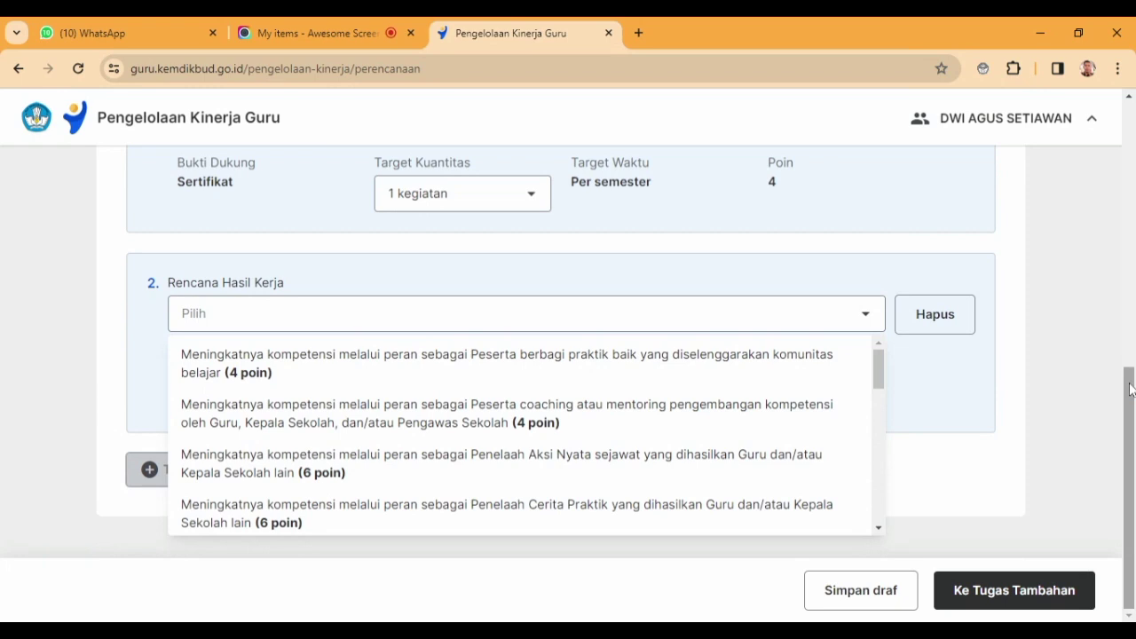
{"action": "mouse_move", "coordinate": [1132, 389]}
{"action": "left_mouse_down"}
{"action": "mouse_move", "coordinate": [1120, 319]}
{"action": "mouse_move", "coordinate": [1129, 387]}
{"action": "left_mouse_up"}
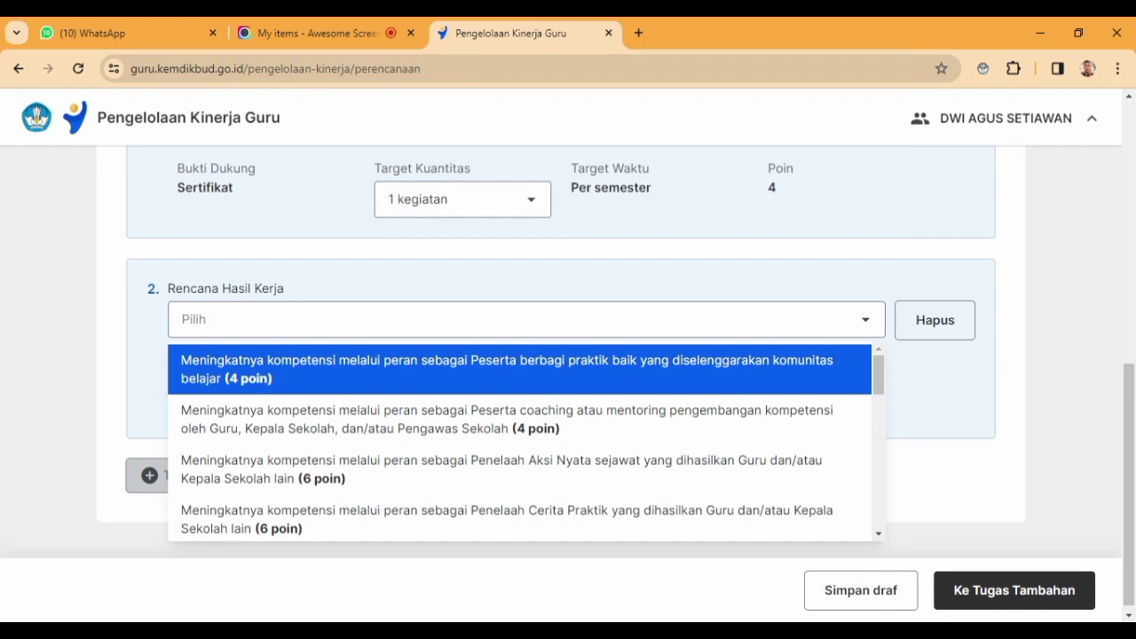
{"action": "left_click", "coordinate": [636, 383]}
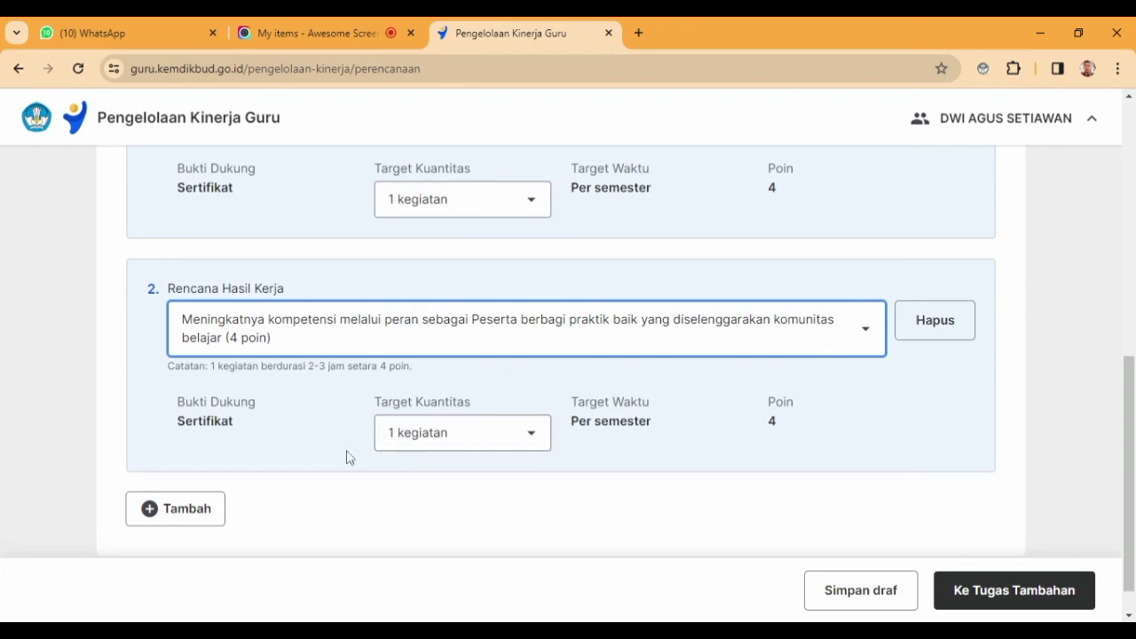
Add a third Rencana Hasil Kerja and set it to the 6-point option for Penelaah Aksi Nyata sejawat produced by other teachers or principals
{"action": "scroll", "coordinate": [1094, 293], "scroll_direction": "up", "scroll_amount": 3}
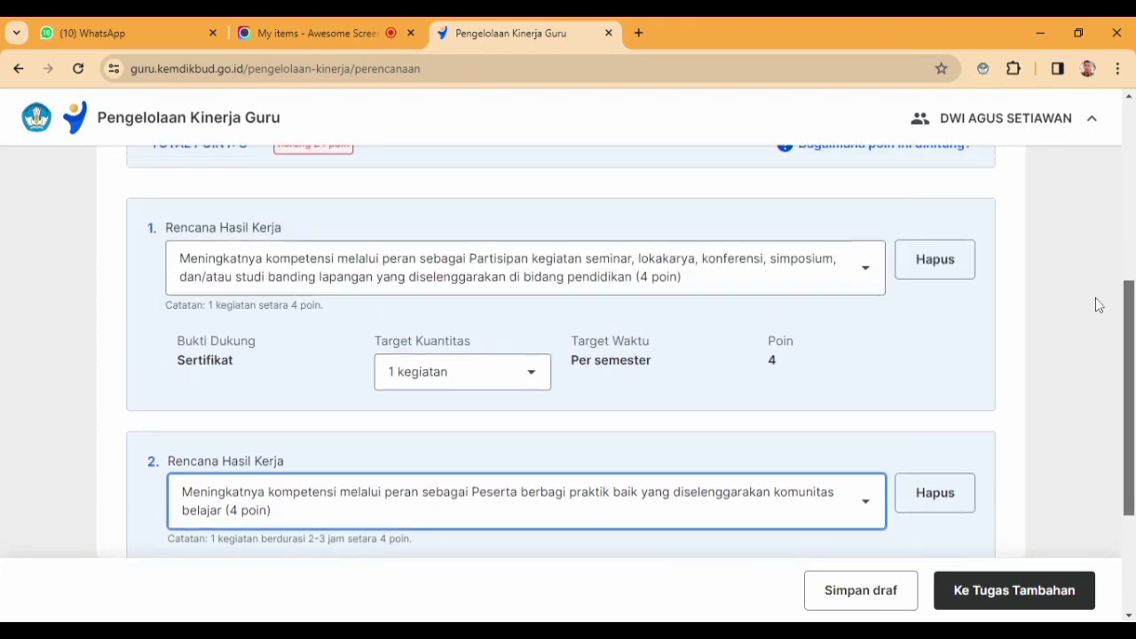
{"action": "scroll", "coordinate": [1092, 282], "scroll_direction": "up", "scroll_amount": 1}
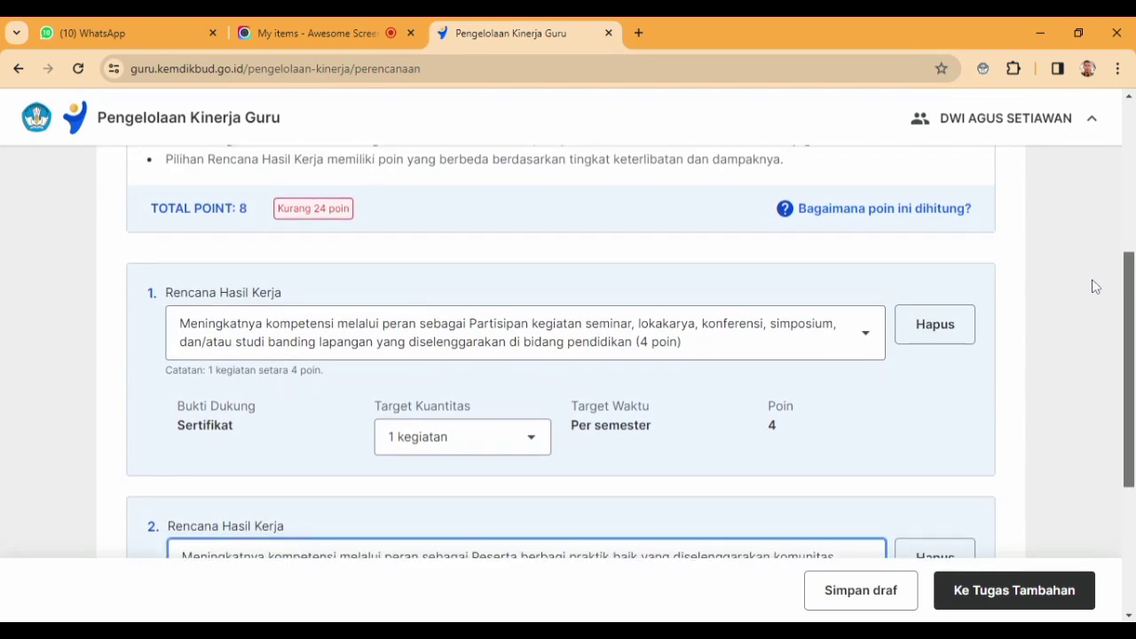
{"action": "scroll", "coordinate": [1090, 271], "scroll_direction": "down", "scroll_amount": 4}
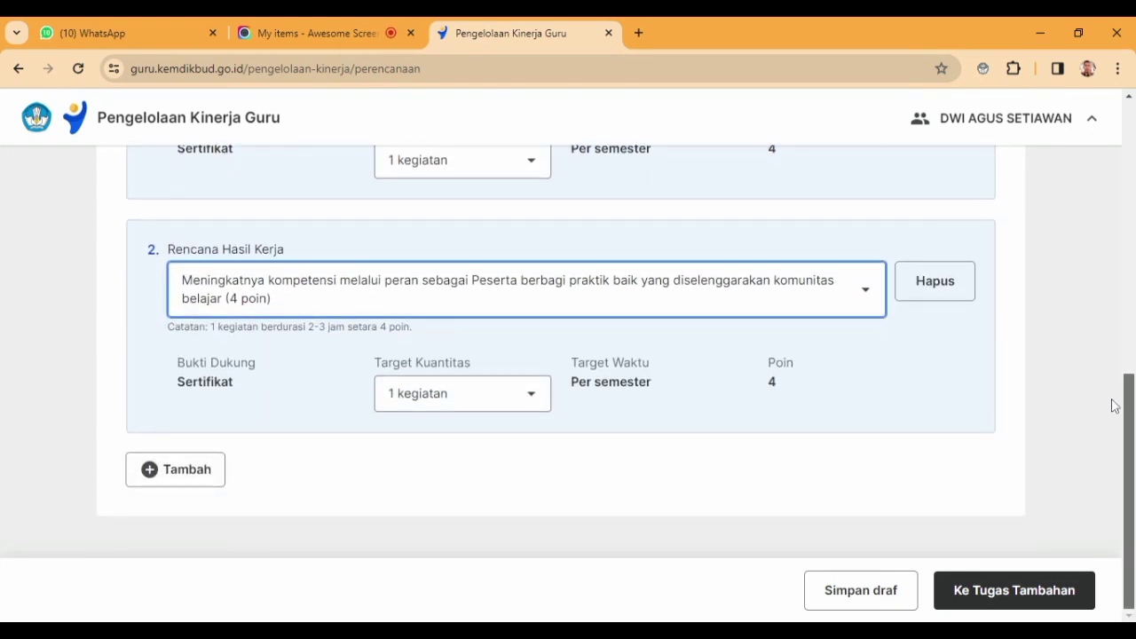
{"action": "left_click", "coordinate": [184, 474]}
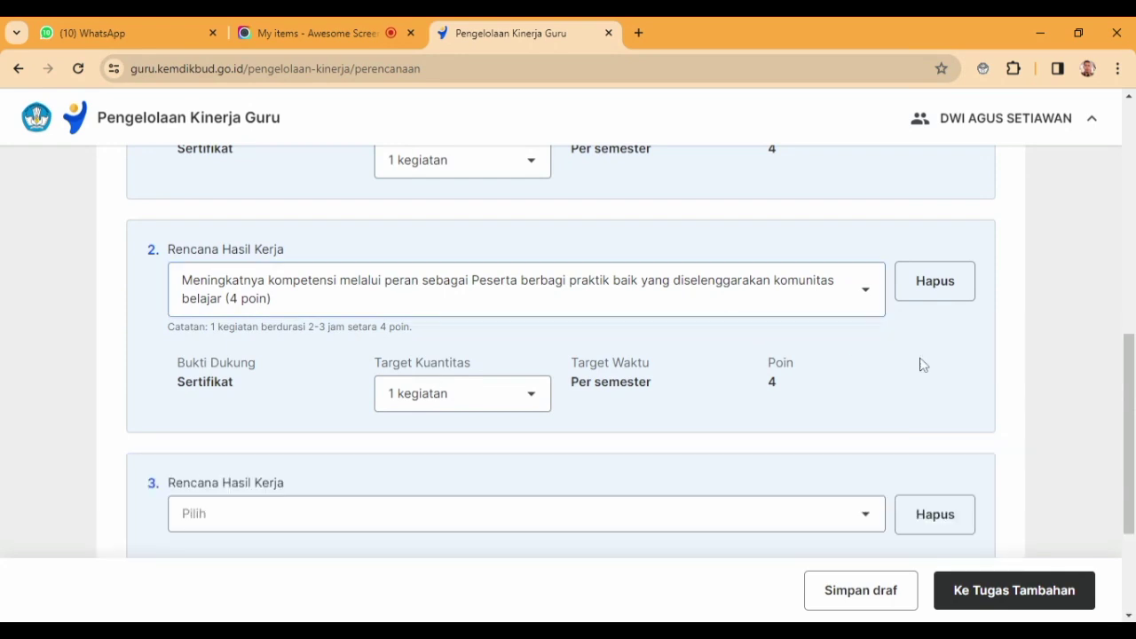
{"action": "left_click_drag", "start_coordinate": [1133, 365], "coordinate": [1132, 433]}
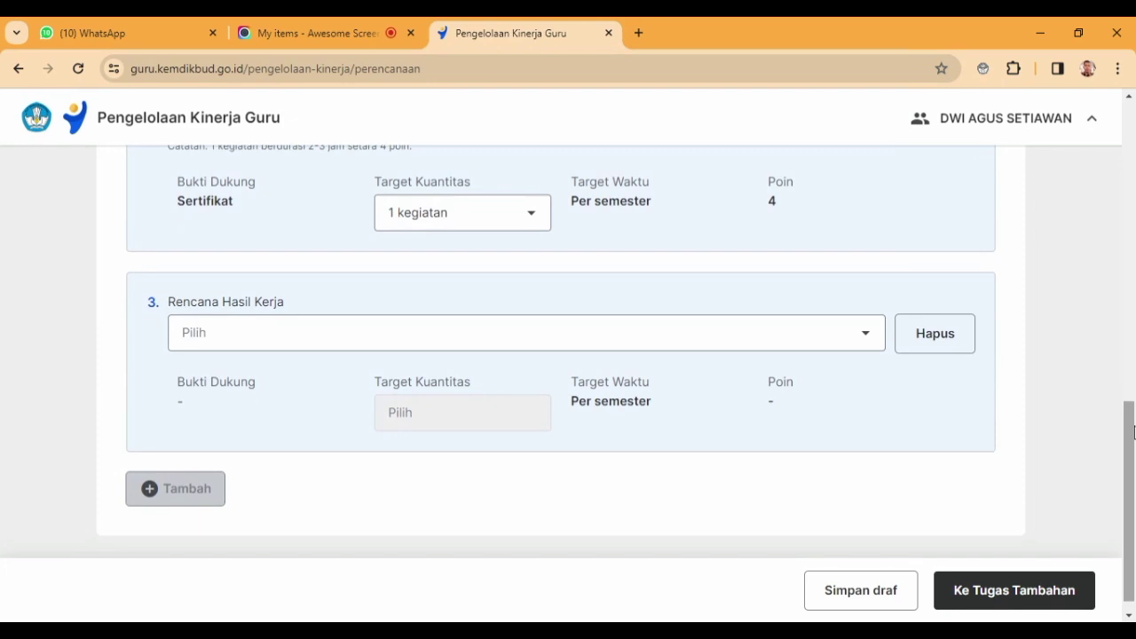
{"action": "left_click", "coordinate": [871, 341]}
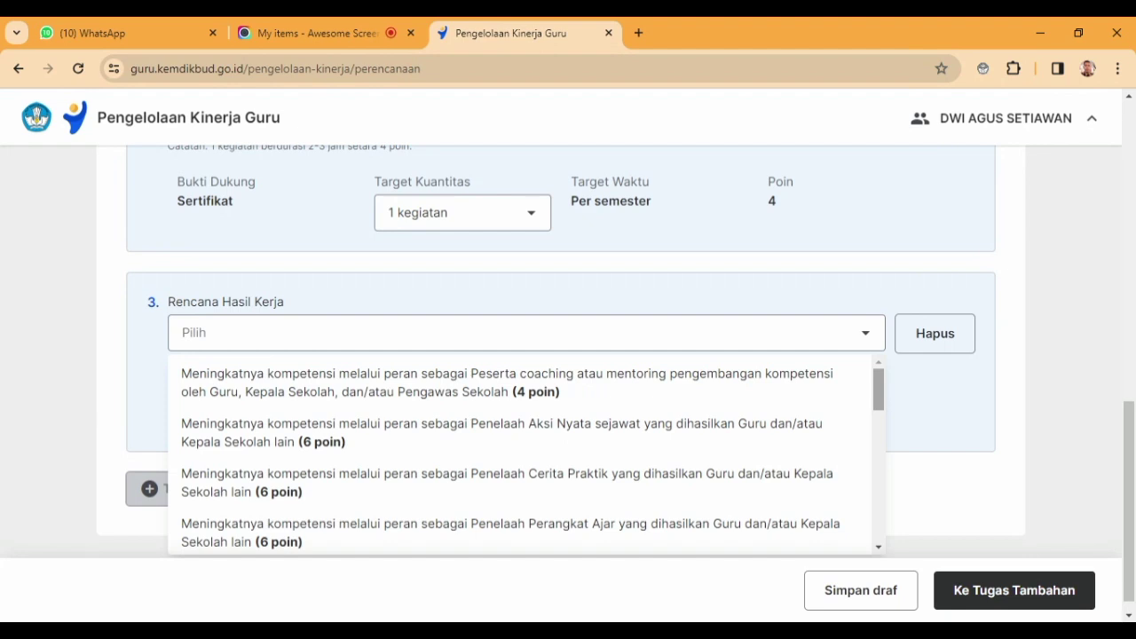
{"action": "scroll", "coordinate": [883, 391], "scroll_direction": "down", "scroll_amount": 1}
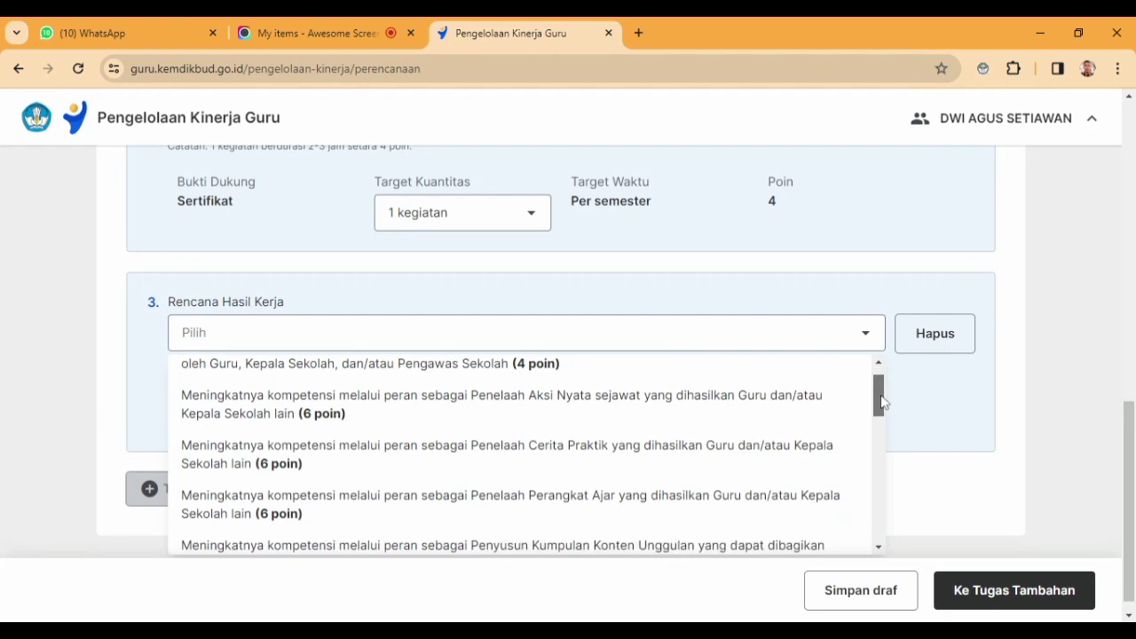
{"action": "scroll", "coordinate": [524, 453], "scroll_direction": "down", "scroll_amount": 1}
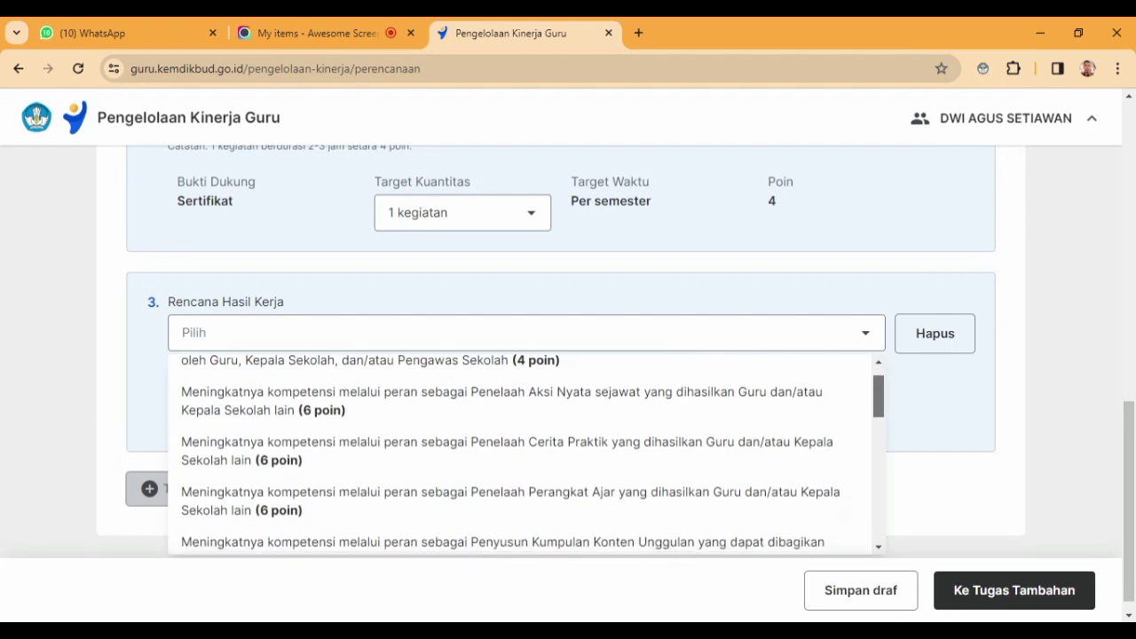
{"action": "scroll", "coordinate": [524, 453], "scroll_direction": "down", "scroll_amount": 1}
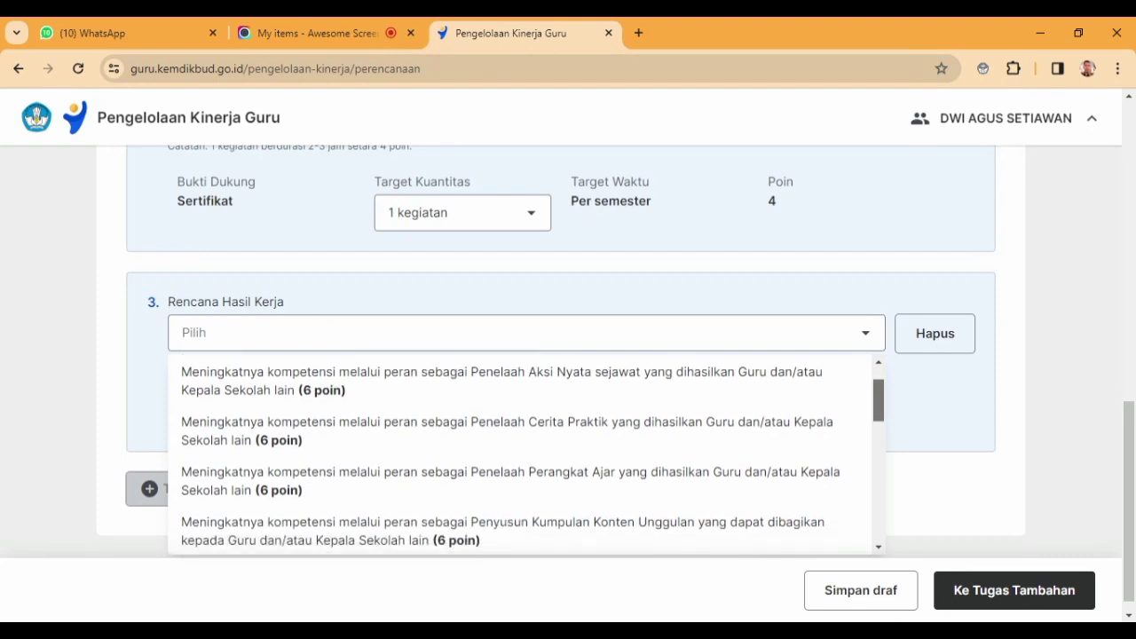
{"action": "scroll", "coordinate": [524, 452], "scroll_direction": "down", "scroll_amount": 1}
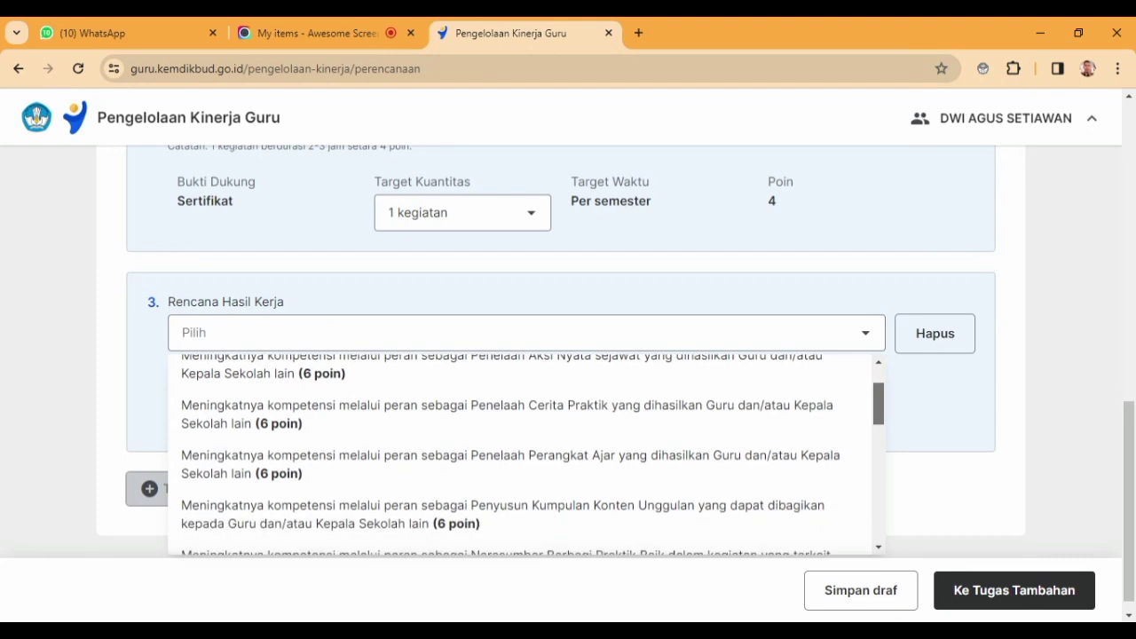
{"action": "scroll", "coordinate": [524, 453], "scroll_direction": "up", "scroll_amount": 1}
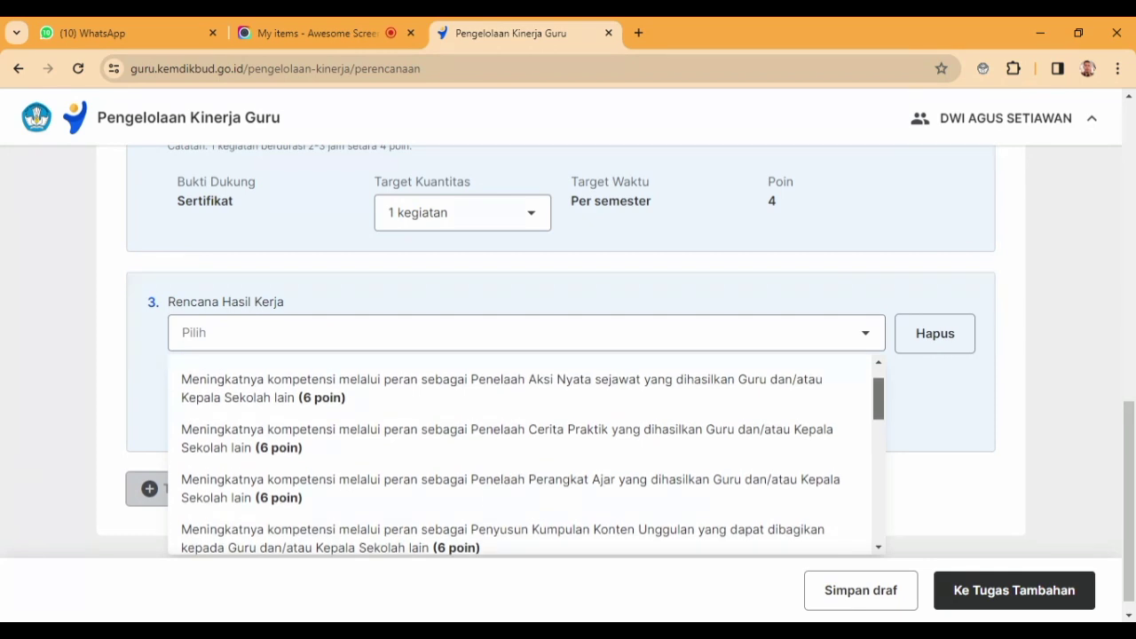
{"action": "left_click", "coordinate": [570, 385]}
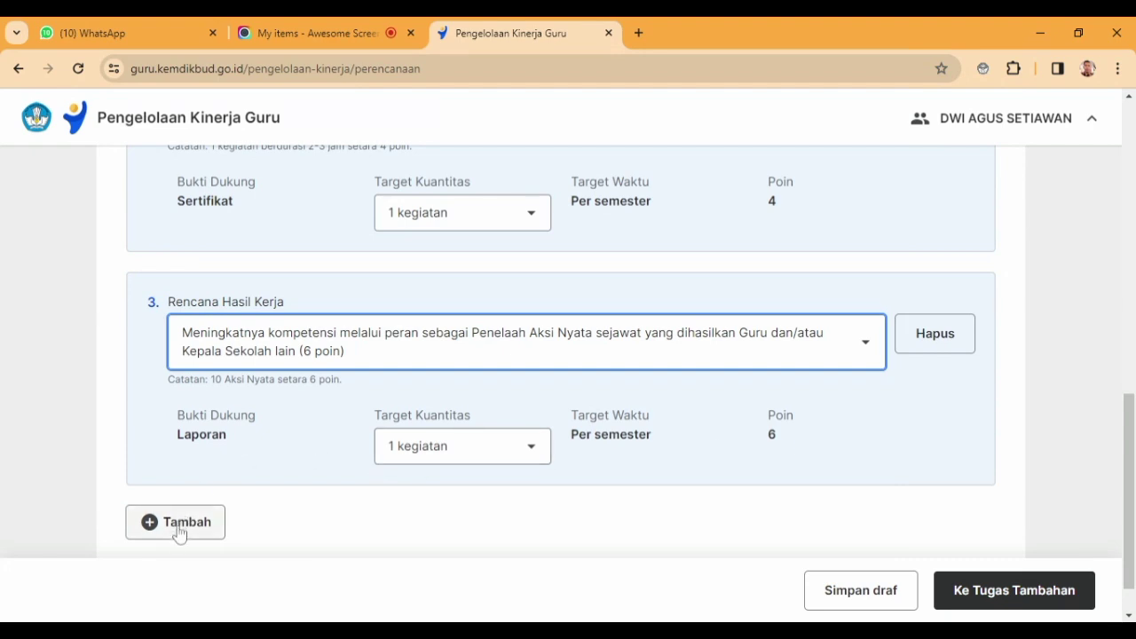
Add a fourth Rencana Hasil Kerja and set it to the 8-point Peserta Pelatihan Mandiri option matching the Guru, Kepala Sekolah, dan/atau Pengawas Sekolah competency model
{"action": "mouse_move", "coordinate": [1129, 423]}
{"action": "left_mouse_down"}
{"action": "mouse_move", "coordinate": [1087, 299]}
{"action": "mouse_move", "coordinate": [1087, 262]}
{"action": "mouse_move", "coordinate": [1116, 427]}
{"action": "left_mouse_up"}
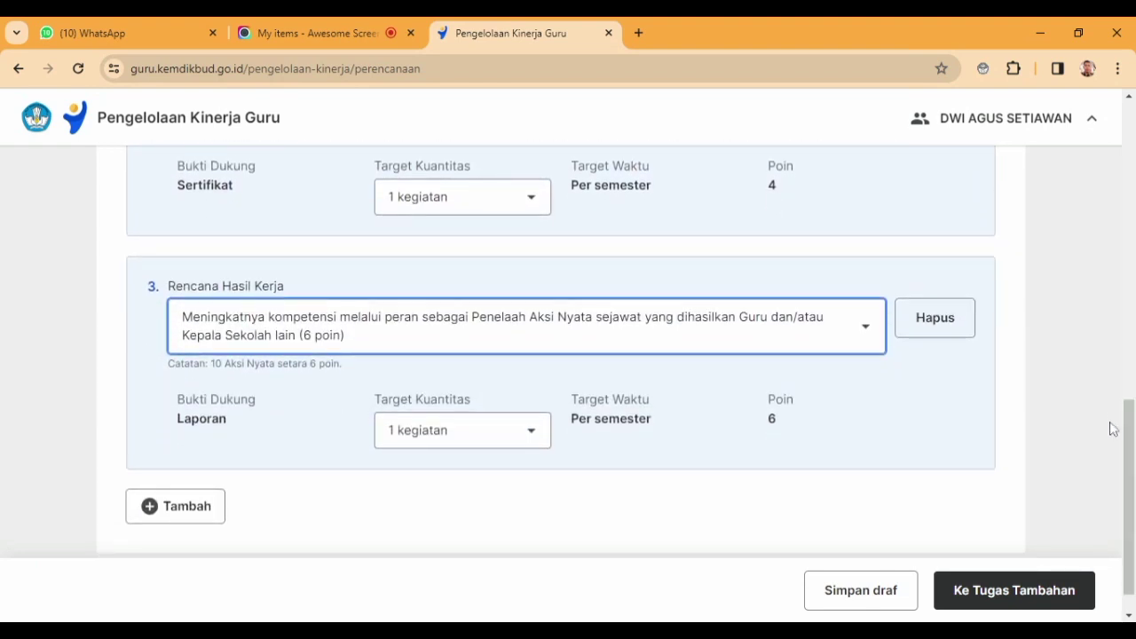
{"action": "left_click", "coordinate": [207, 513]}
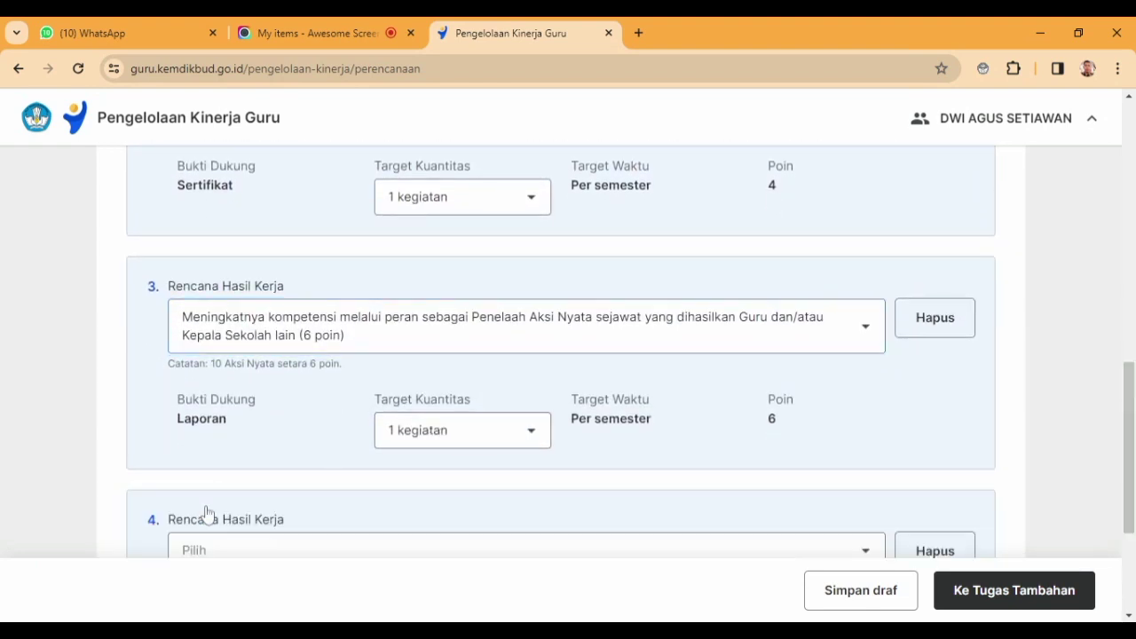
{"action": "left_click_drag", "start_coordinate": [1129, 377], "coordinate": [1129, 438]}
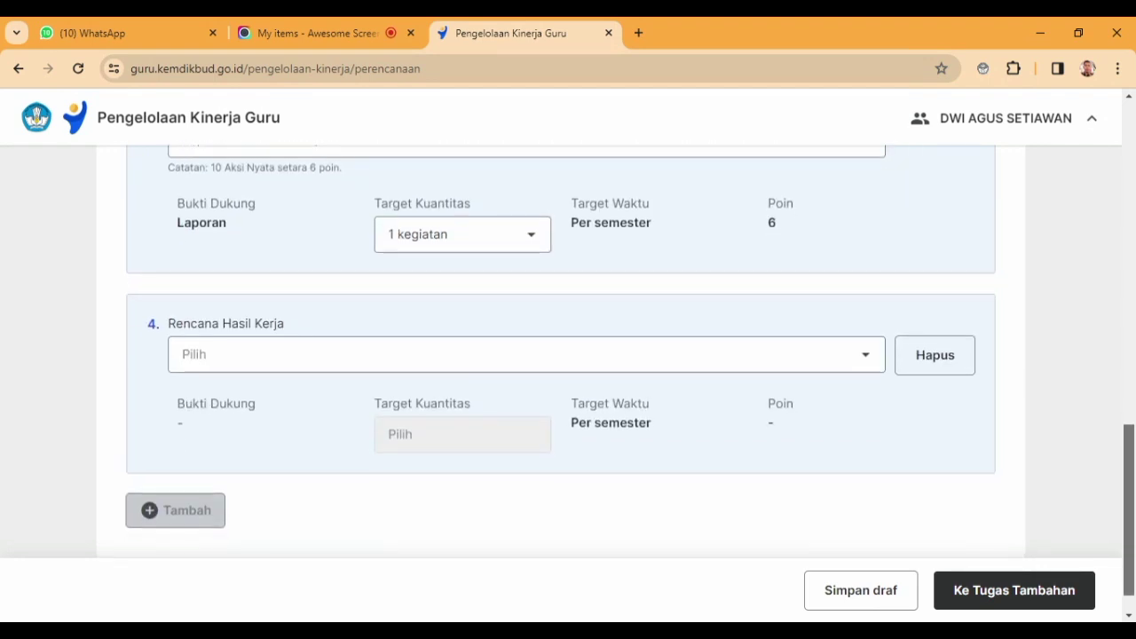
{"action": "left_click", "coordinate": [869, 360]}
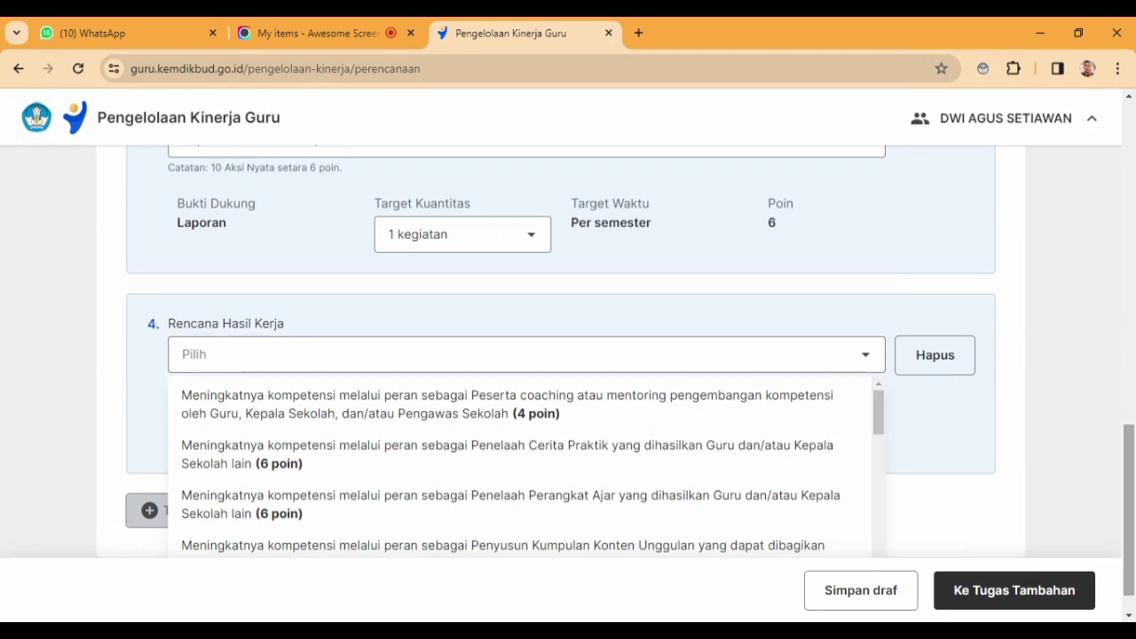
{"action": "scroll", "coordinate": [881, 408], "scroll_direction": "down", "scroll_amount": 1}
{"action": "scroll", "coordinate": [884, 413], "scroll_direction": "down", "scroll_amount": 2}
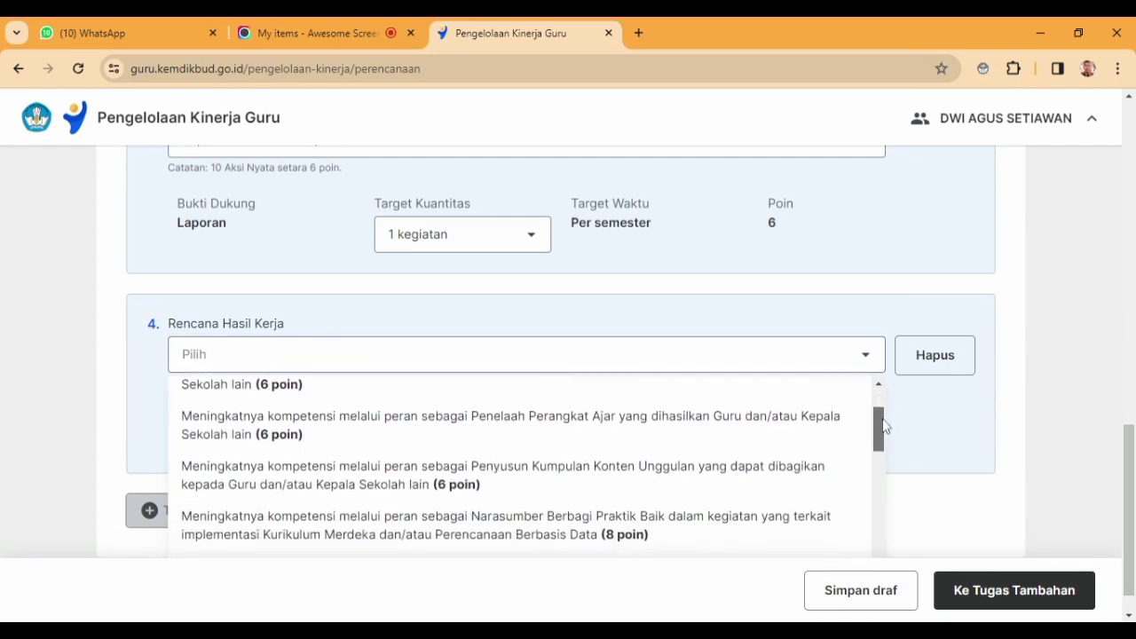
{"action": "scroll", "coordinate": [884, 428], "scroll_direction": "down", "scroll_amount": 1}
{"action": "scroll", "coordinate": [884, 434], "scroll_direction": "down", "scroll_amount": 1}
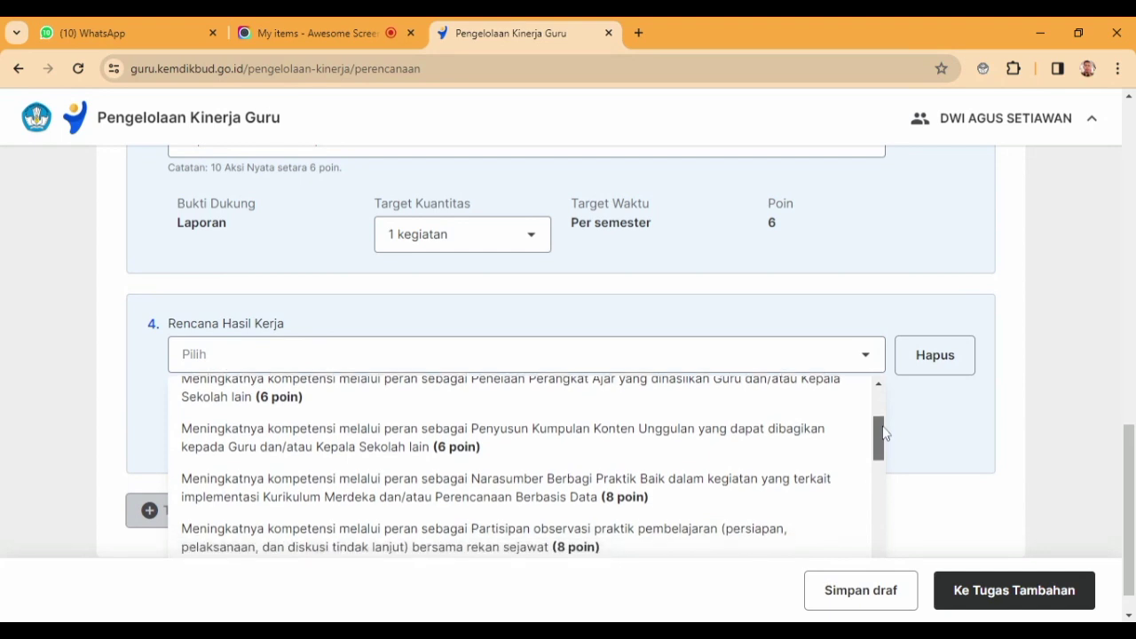
{"action": "scroll", "coordinate": [883, 433], "scroll_direction": "down", "scroll_amount": 1}
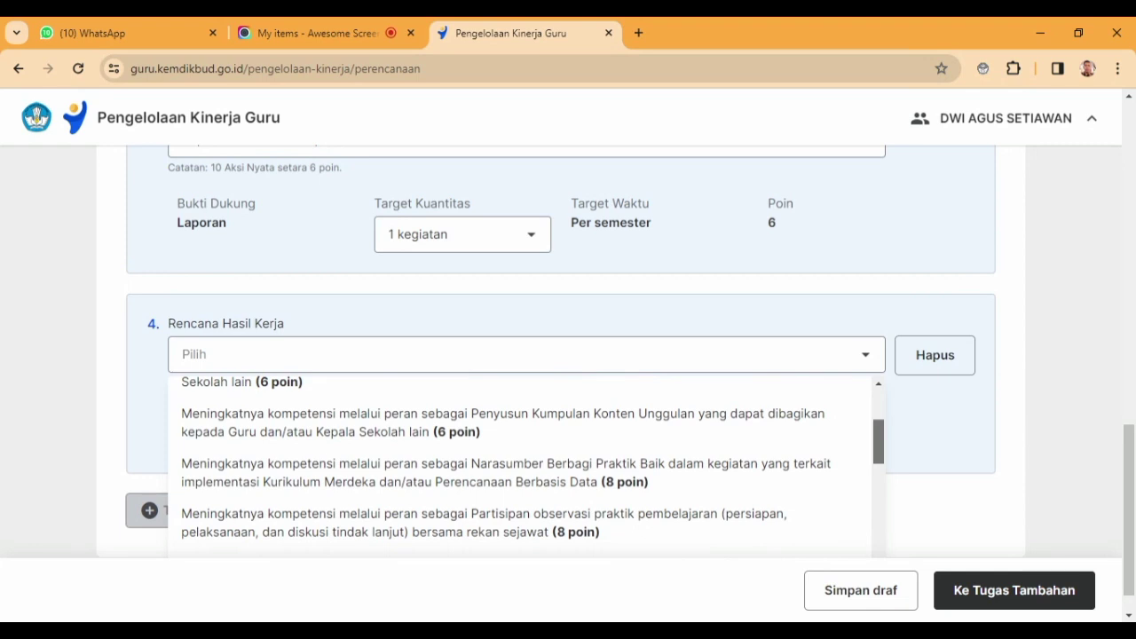
{"action": "scroll", "coordinate": [526, 465], "scroll_direction": "down", "scroll_amount": 1}
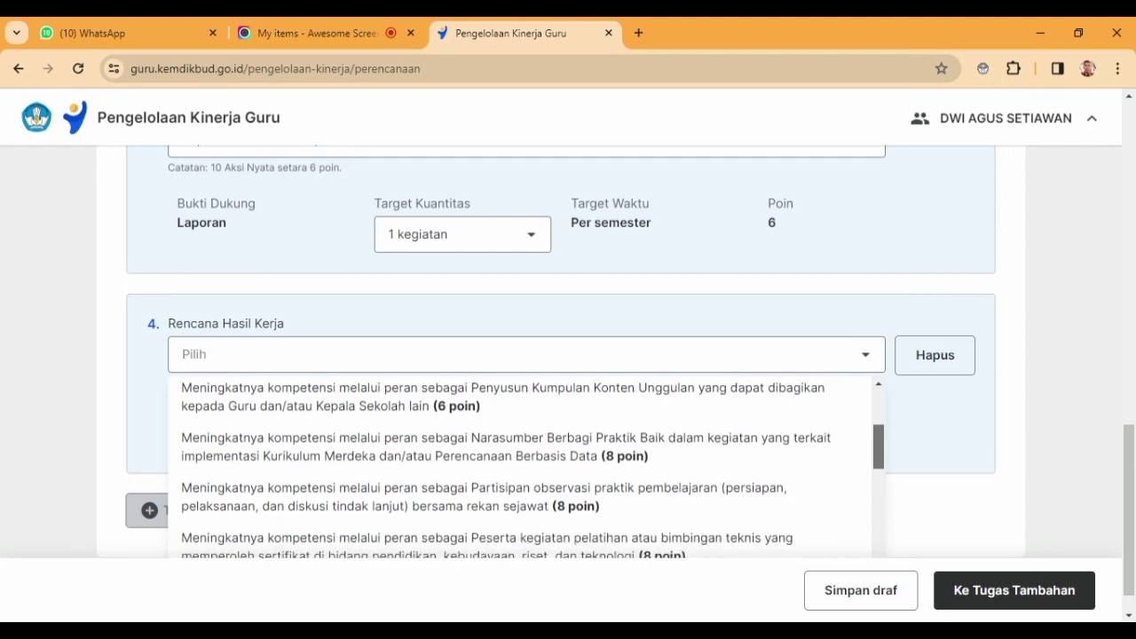
{"action": "scroll", "coordinate": [526, 465], "scroll_direction": "down", "scroll_amount": 1}
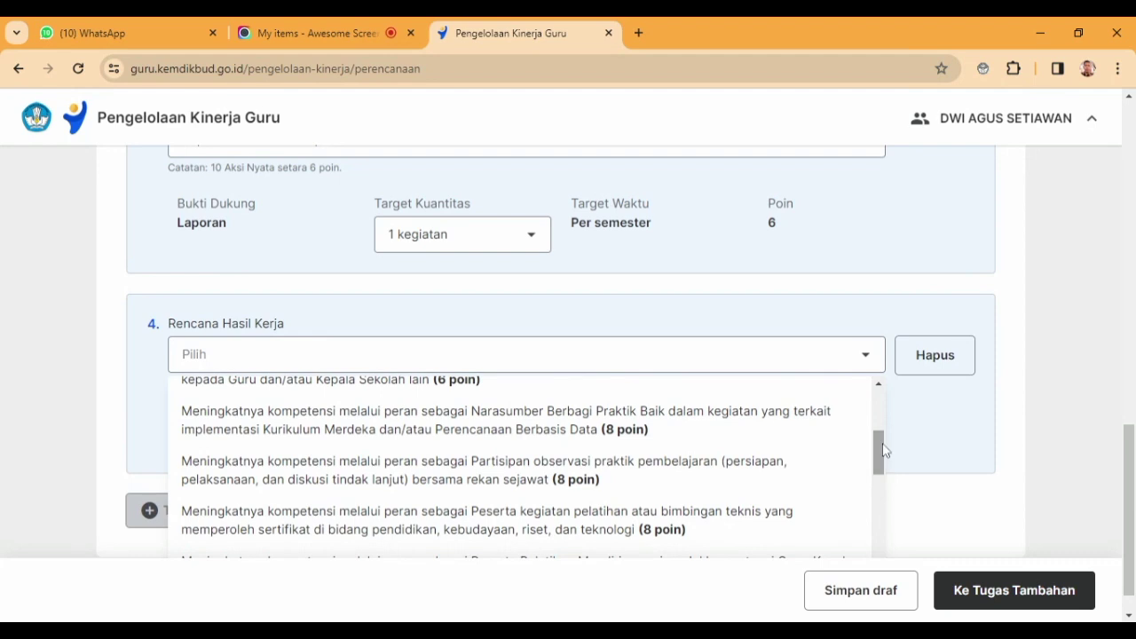
{"action": "scroll", "coordinate": [885, 461], "scroll_direction": "down", "scroll_amount": 2}
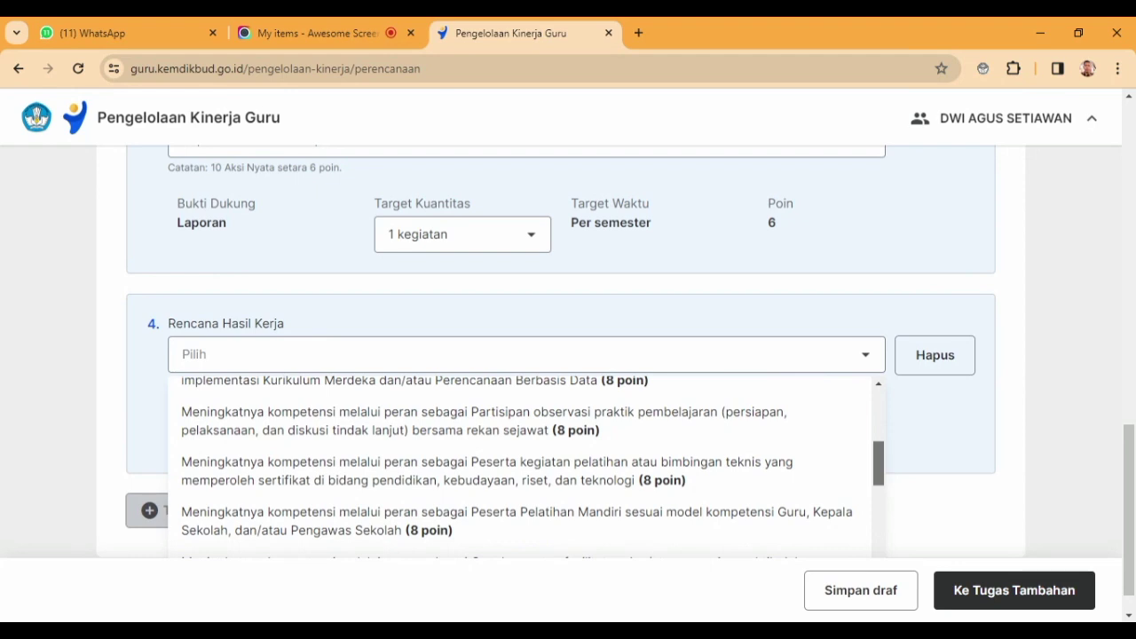
{"action": "scroll", "coordinate": [533, 467], "scroll_direction": "down", "scroll_amount": 1}
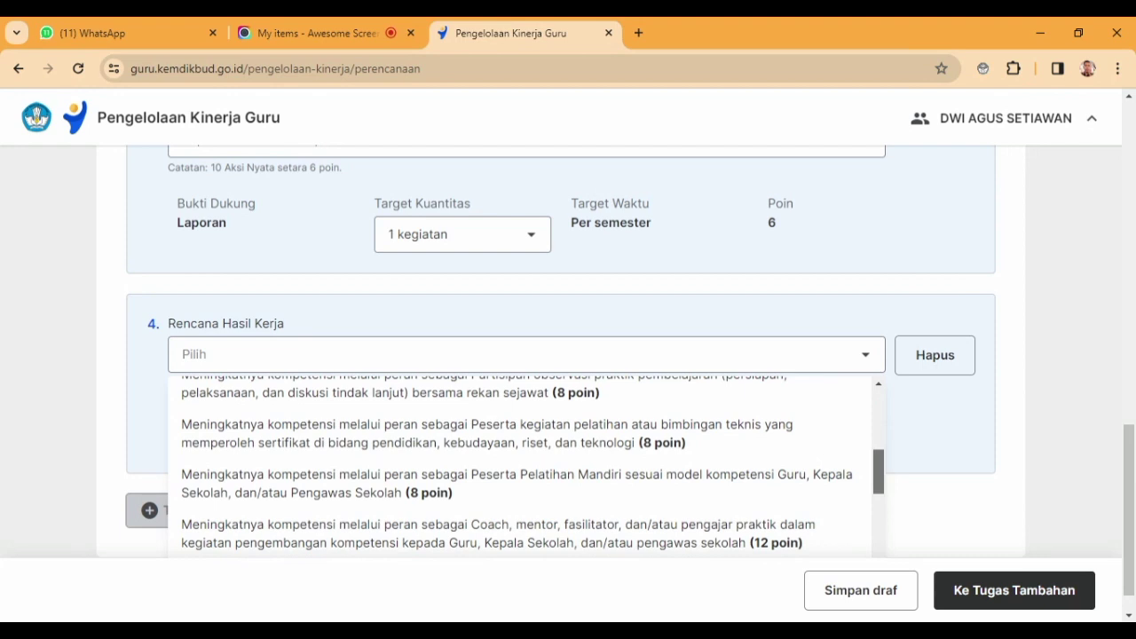
{"action": "scroll", "coordinate": [524, 462], "scroll_direction": "down", "scroll_amount": 1}
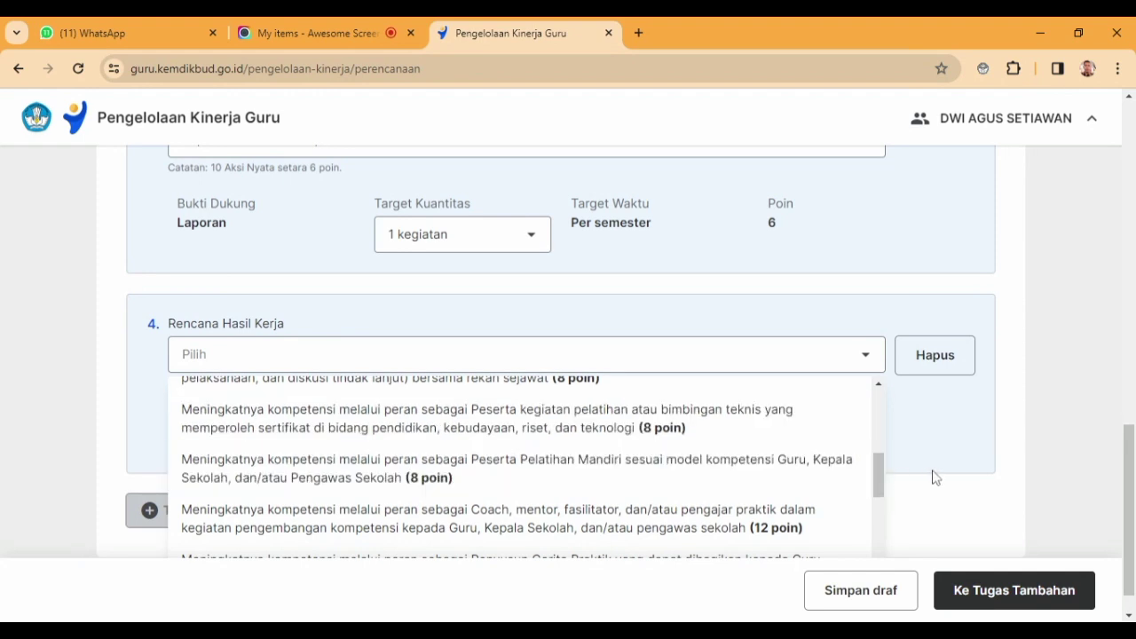
{"action": "left_click_drag", "start_coordinate": [878, 469], "coordinate": [877, 491]}
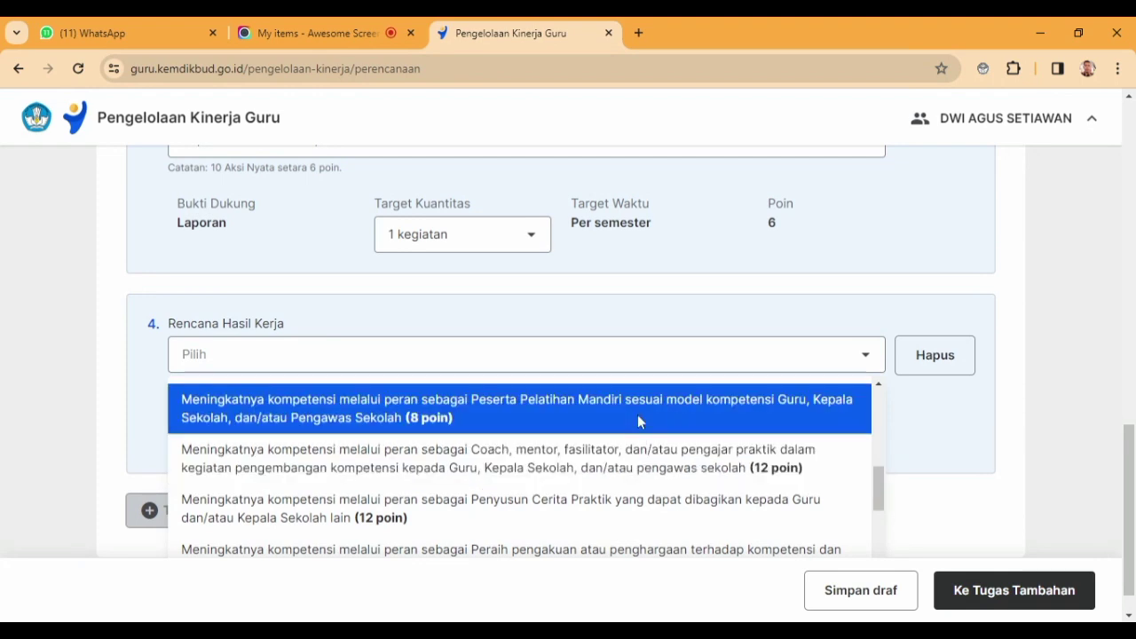
{"action": "left_click", "coordinate": [638, 414]}
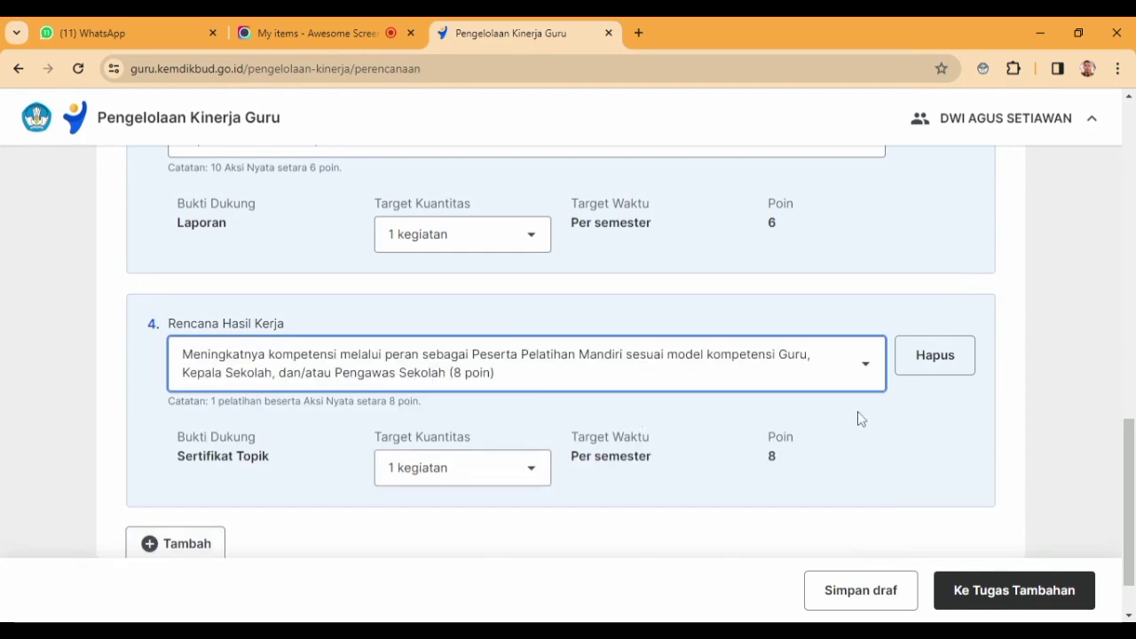
{"action": "mouse_move", "coordinate": [1128, 467]}
{"action": "left_mouse_down"}
{"action": "mouse_move", "coordinate": [1082, 273]}
{"action": "mouse_move", "coordinate": [1124, 484]}
{"action": "left_mouse_up"}
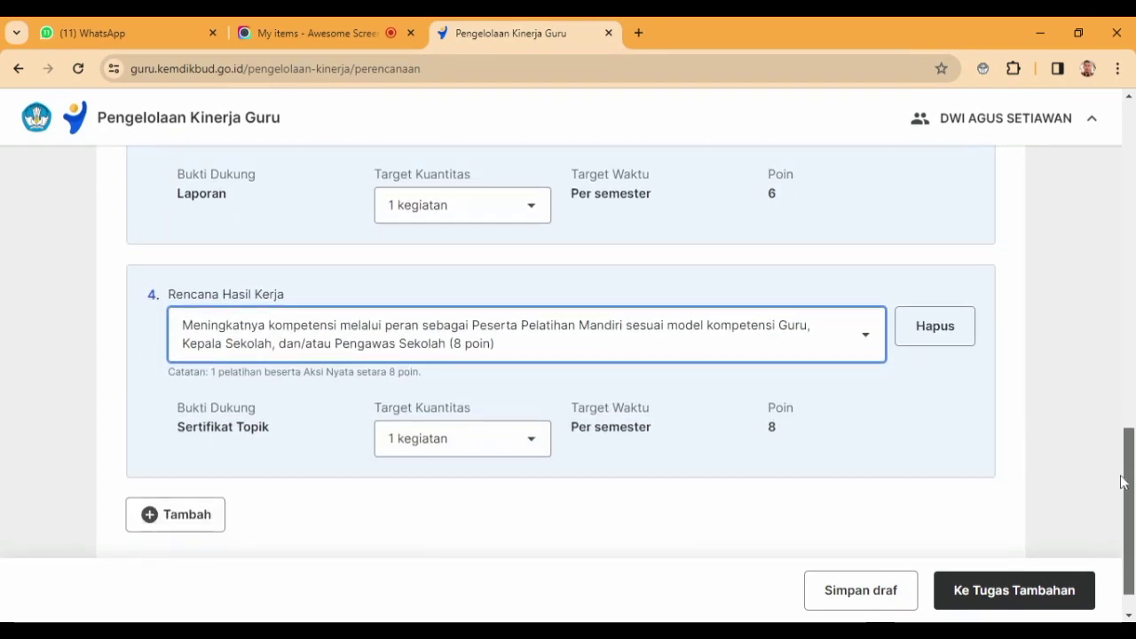
Add a fifth Rencana Hasil Kerja and set it to the 8-point option for Peserta kegiatan pelatihan atau bimbingan teknis with a certificate
{"action": "left_click", "coordinate": [187, 514]}
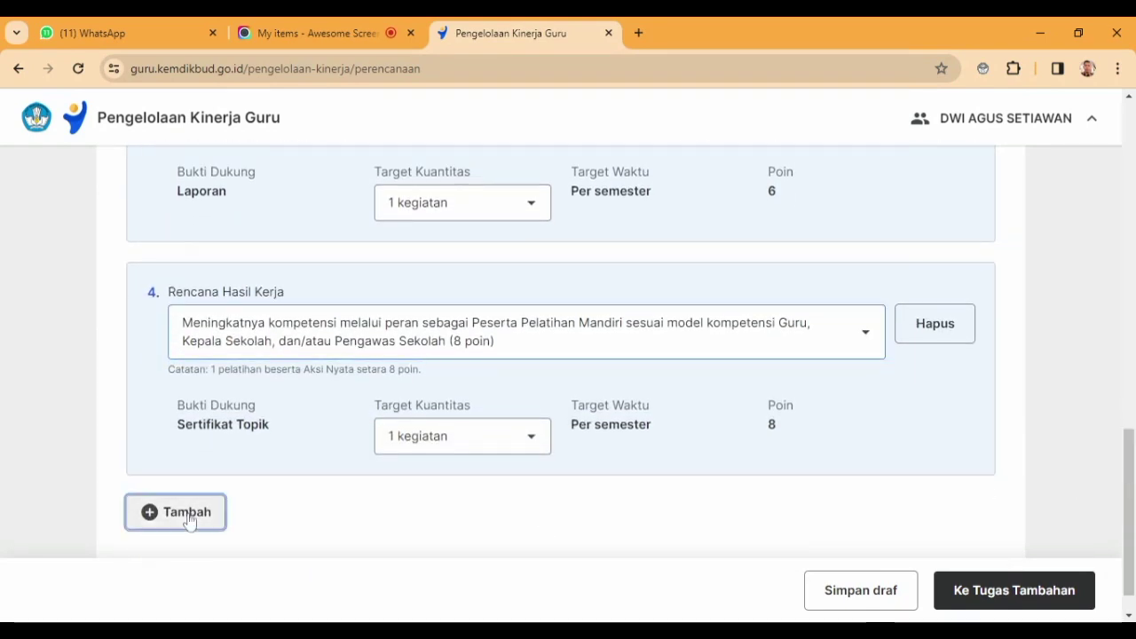
{"action": "scroll", "coordinate": [917, 411], "scroll_direction": "down", "scroll_amount": 3}
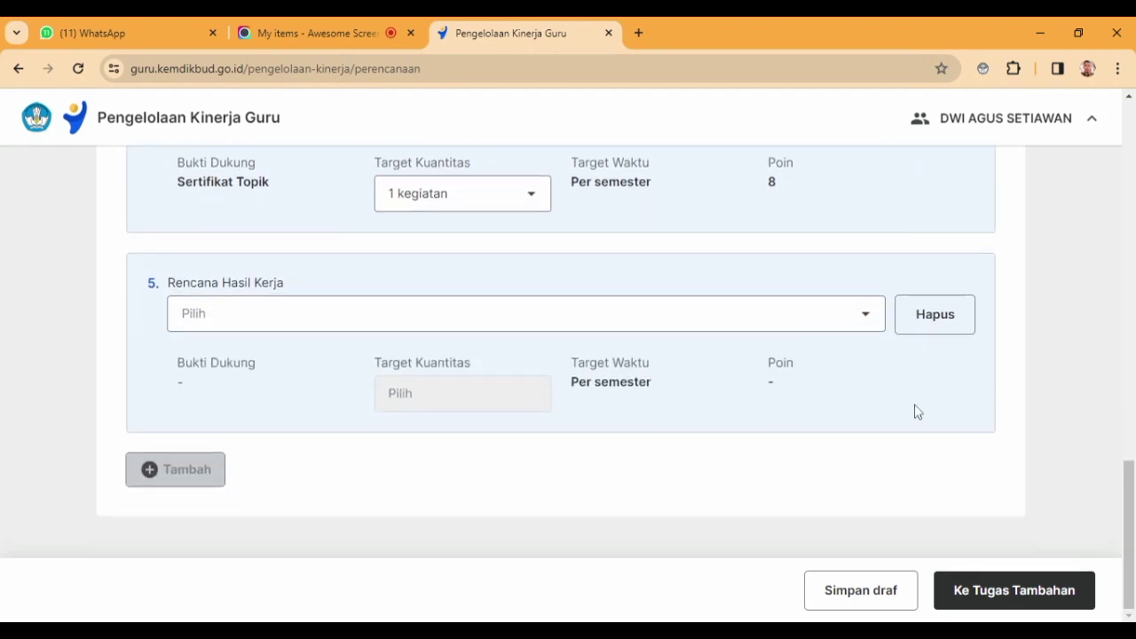
{"action": "left_click", "coordinate": [867, 319]}
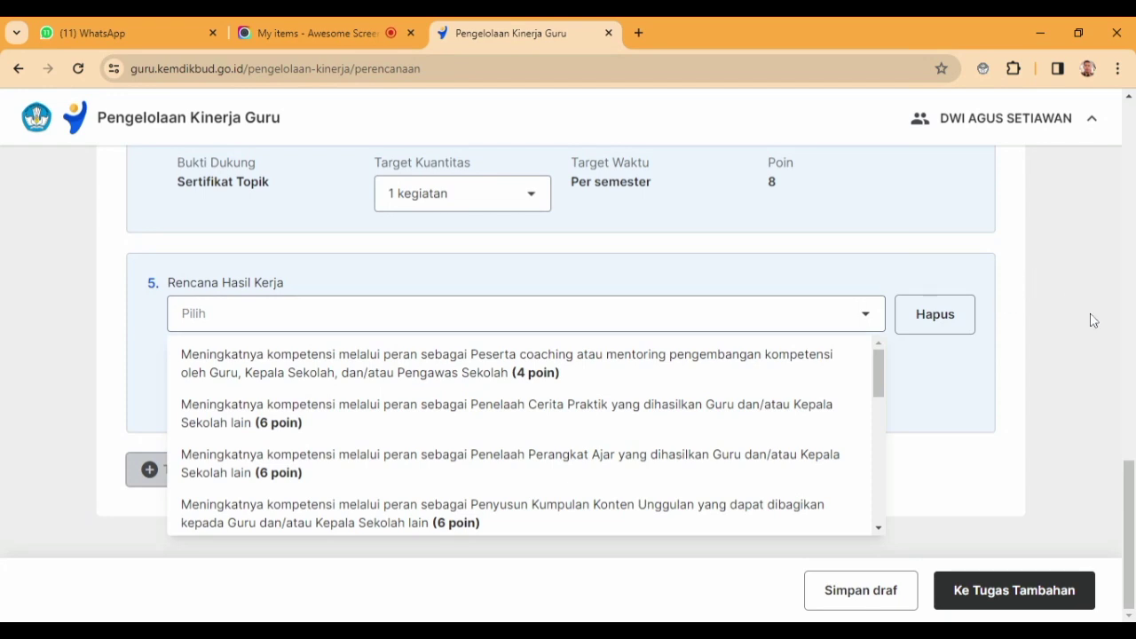
{"action": "left_click_drag", "start_coordinate": [882, 378], "coordinate": [884, 410]}
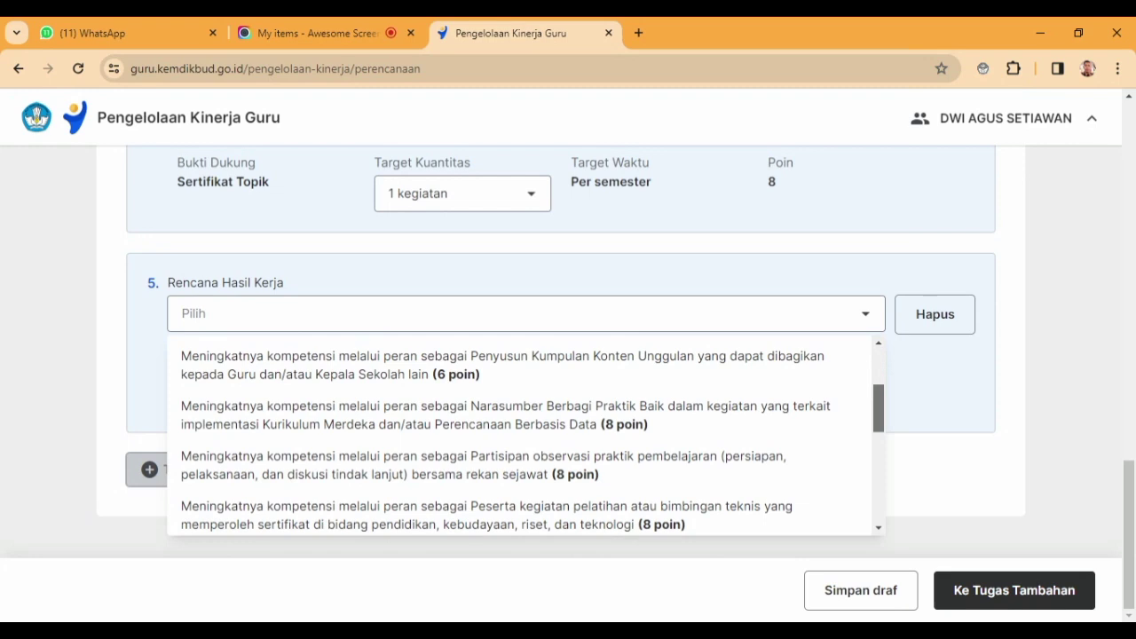
{"action": "scroll", "coordinate": [525, 434], "scroll_direction": "down", "scroll_amount": 1}
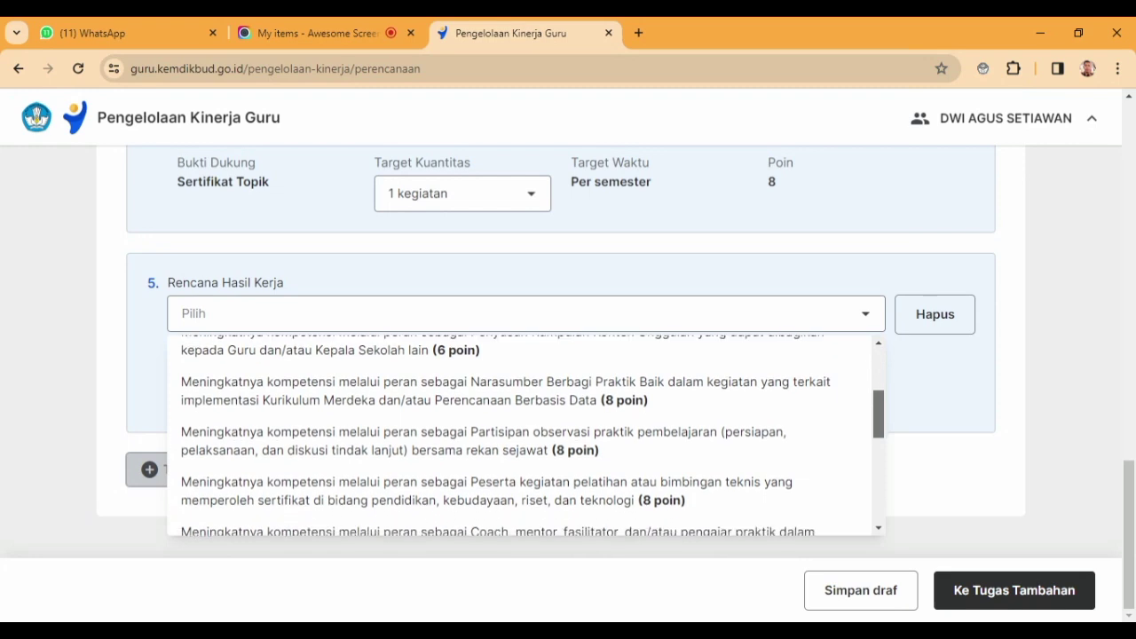
{"action": "left_click_drag", "start_coordinate": [884, 428], "coordinate": [892, 512]}
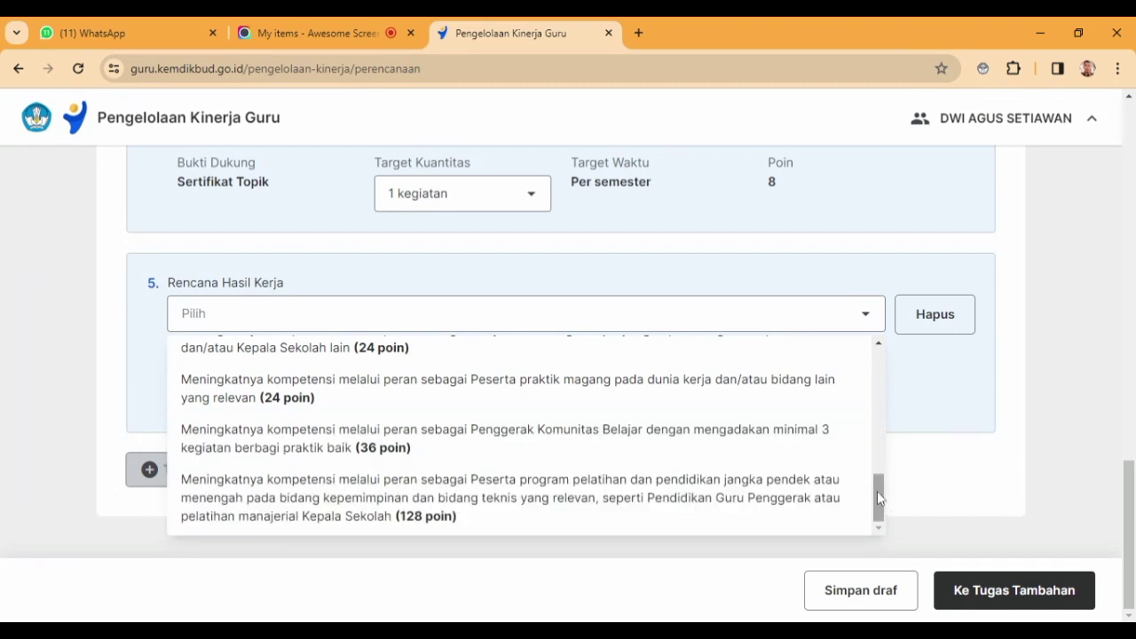
{"action": "scroll", "coordinate": [875, 485], "scroll_direction": "up", "scroll_amount": 1}
{"action": "left_click_drag", "start_coordinate": [874, 478], "coordinate": [872, 468]}
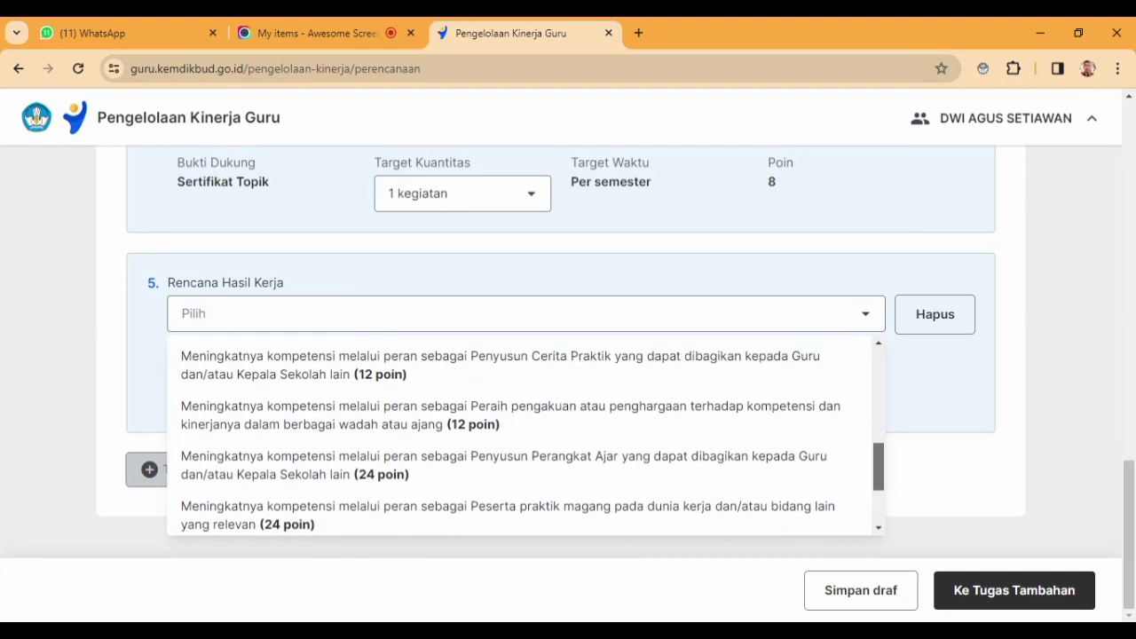
{"action": "scroll", "coordinate": [524, 435], "scroll_direction": "up", "scroll_amount": 1}
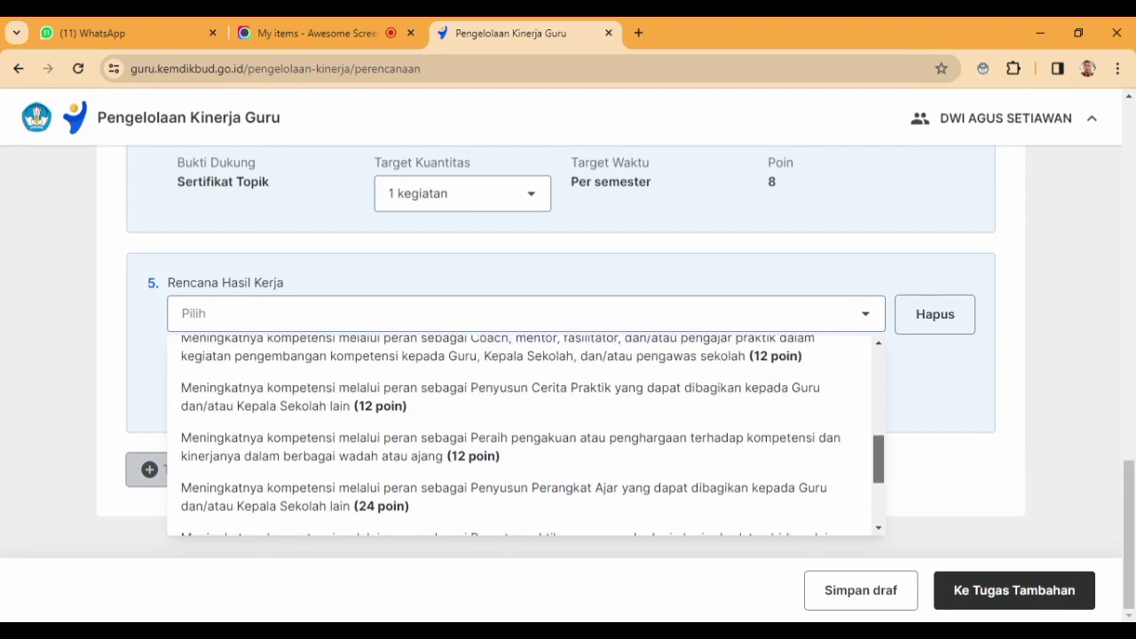
{"action": "scroll", "coordinate": [524, 435], "scroll_direction": "up", "scroll_amount": 1}
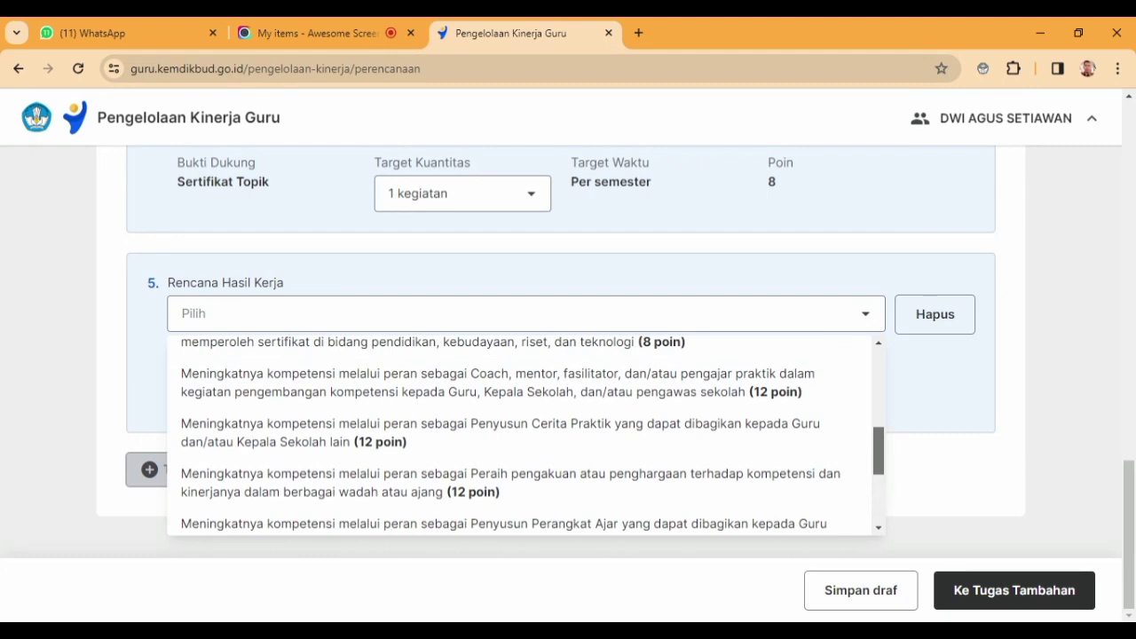
{"action": "scroll", "coordinate": [524, 435], "scroll_direction": "up", "scroll_amount": 1}
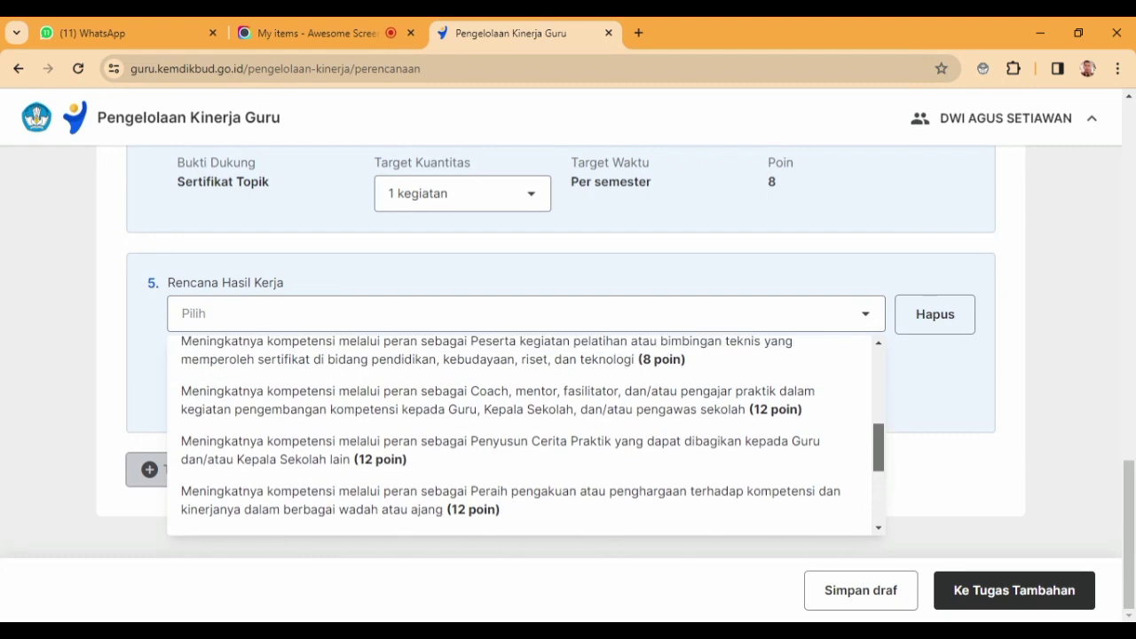
{"action": "scroll", "coordinate": [524, 435], "scroll_direction": "up", "scroll_amount": 1}
{"action": "scroll", "coordinate": [523, 435], "scroll_direction": "up", "scroll_amount": 1}
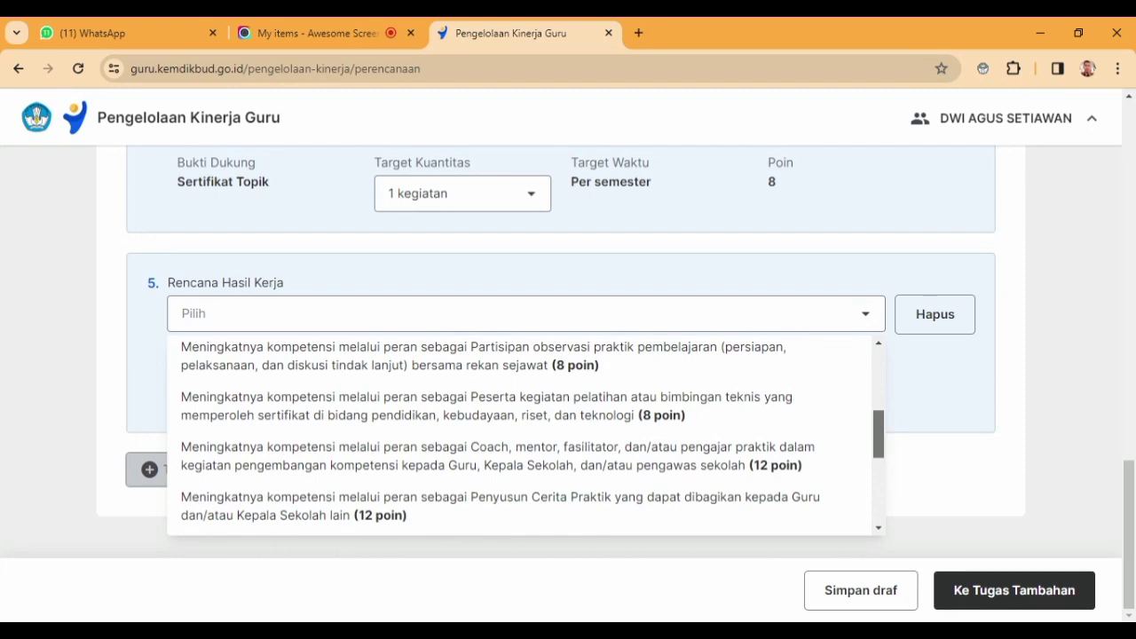
{"action": "scroll", "coordinate": [875, 435], "scroll_direction": "up", "scroll_amount": 1}
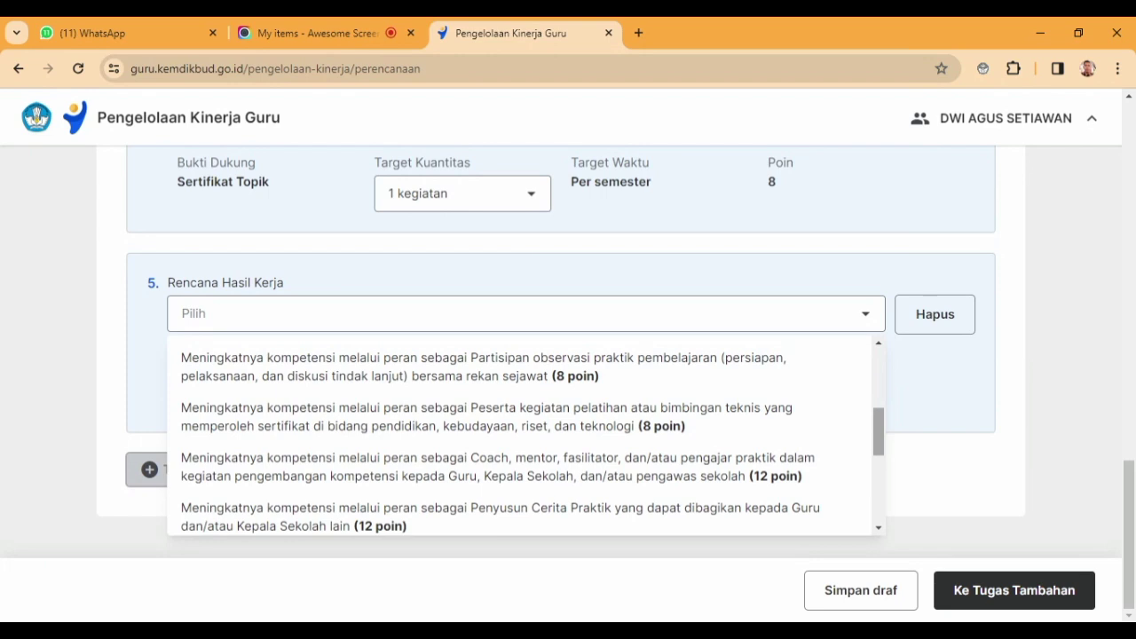
{"action": "left_click", "coordinate": [677, 430]}
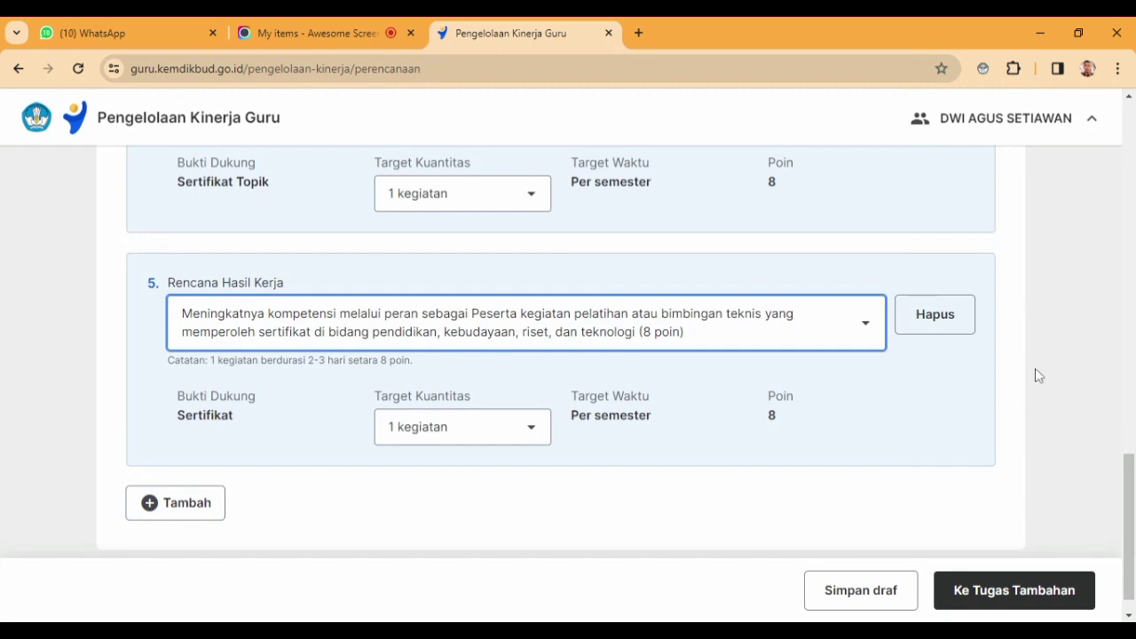
Add a sixth Rencana Hasil Kerja and set it to the 4-point option for Peserta coaching atau mentoring pengembangan kompetensi
{"action": "left_click_drag", "start_coordinate": [1129, 473], "coordinate": [1086, 474]}
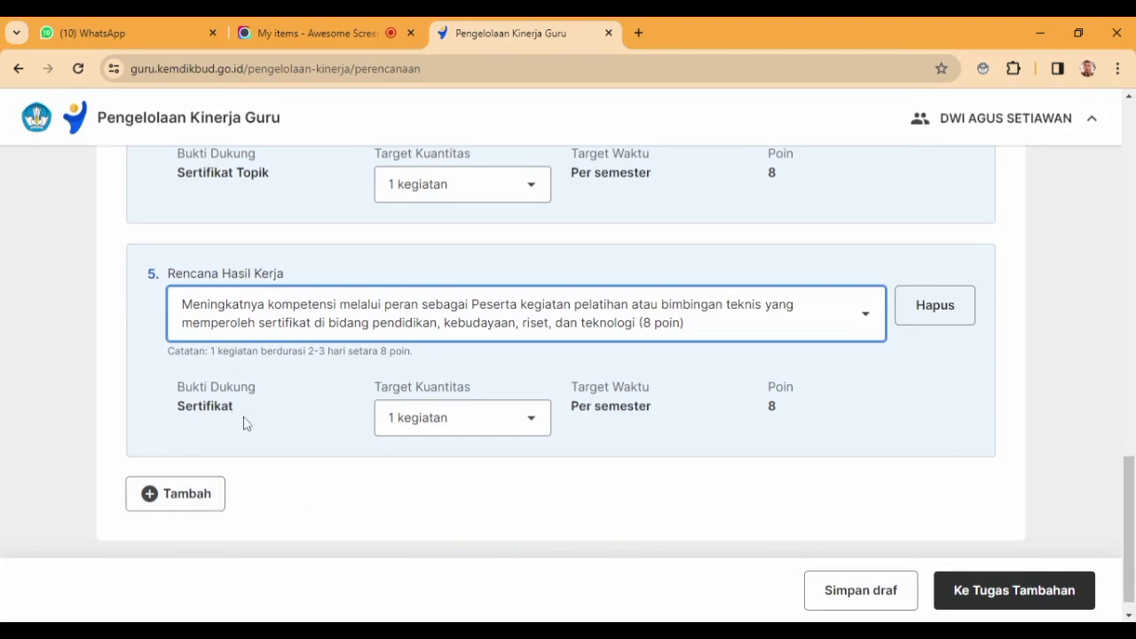
{"action": "left_click", "coordinate": [203, 495]}
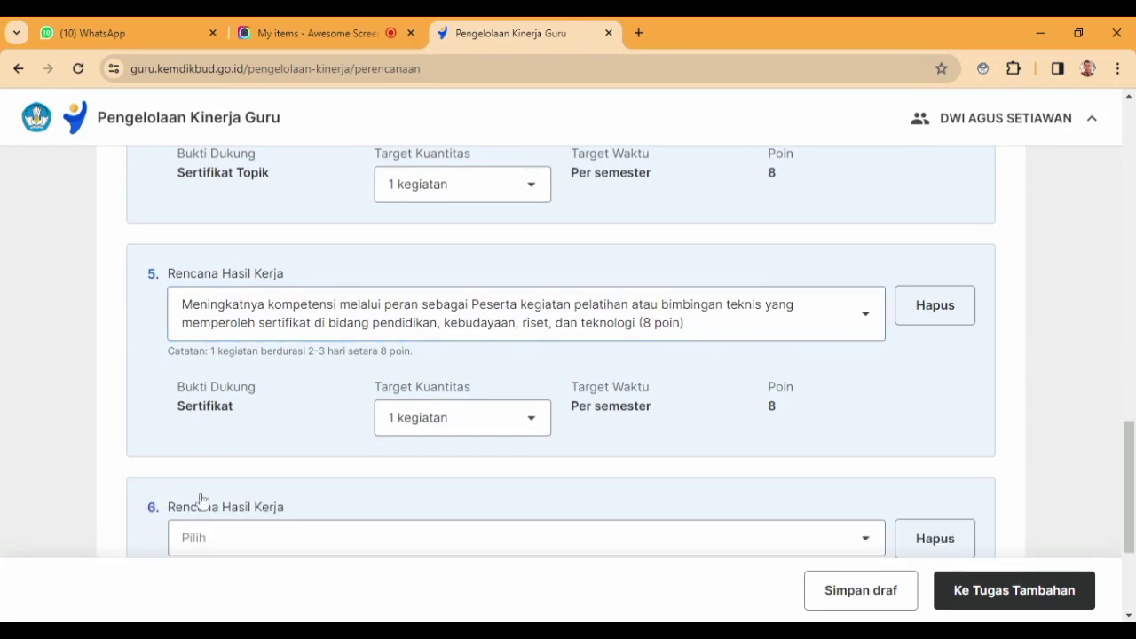
{"action": "scroll", "coordinate": [1129, 426], "scroll_direction": "down", "scroll_amount": 2}
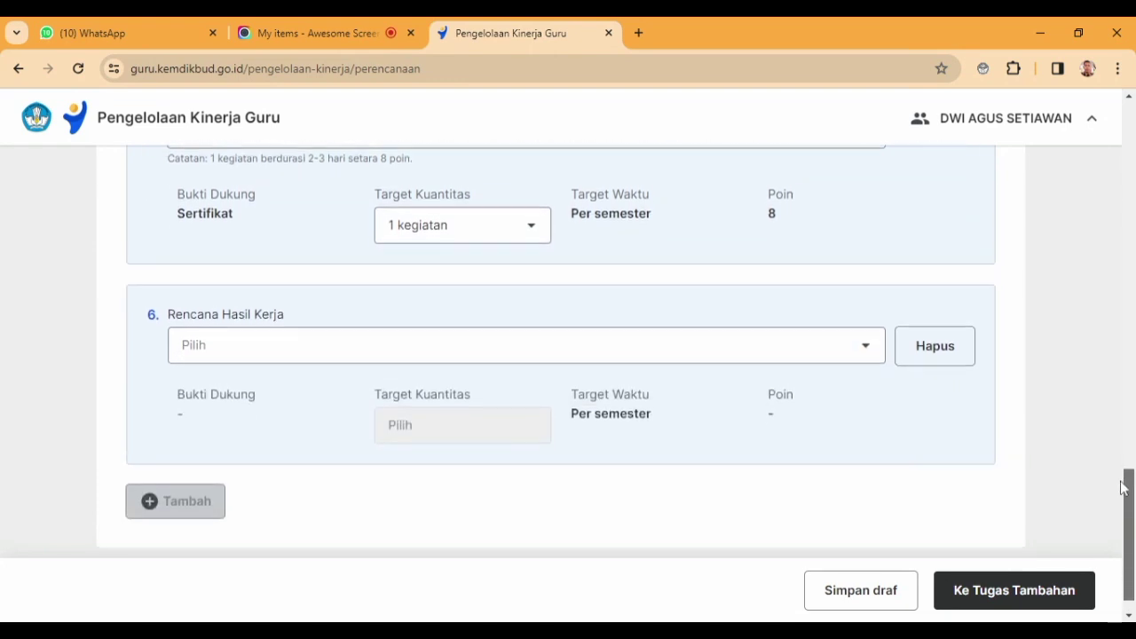
{"action": "left_click", "coordinate": [866, 346]}
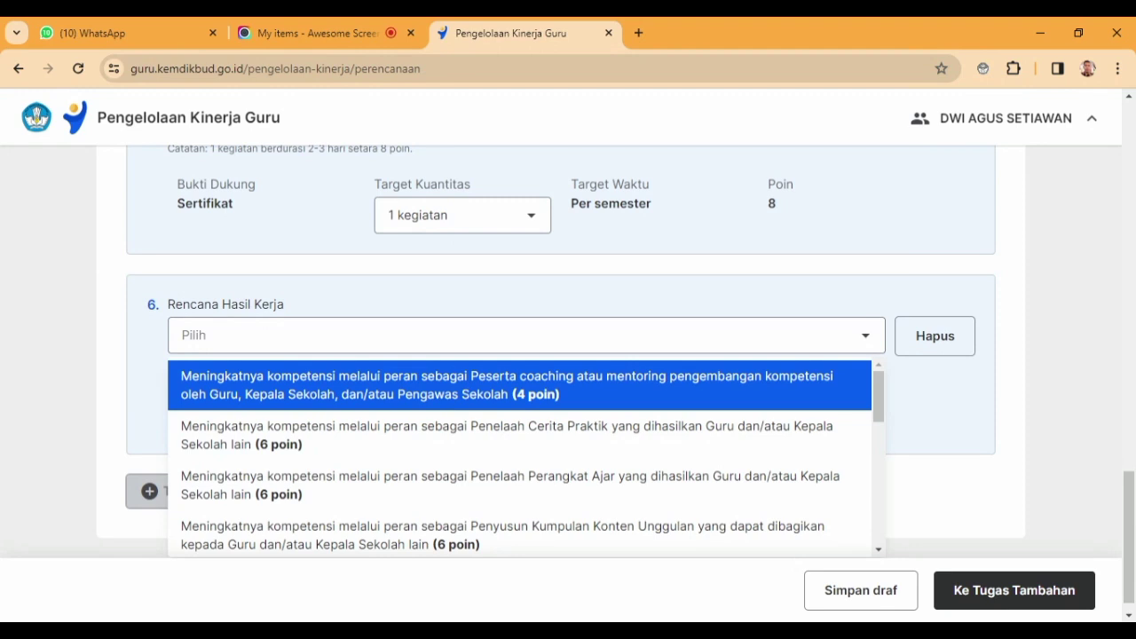
{"action": "left_click", "coordinate": [730, 391]}
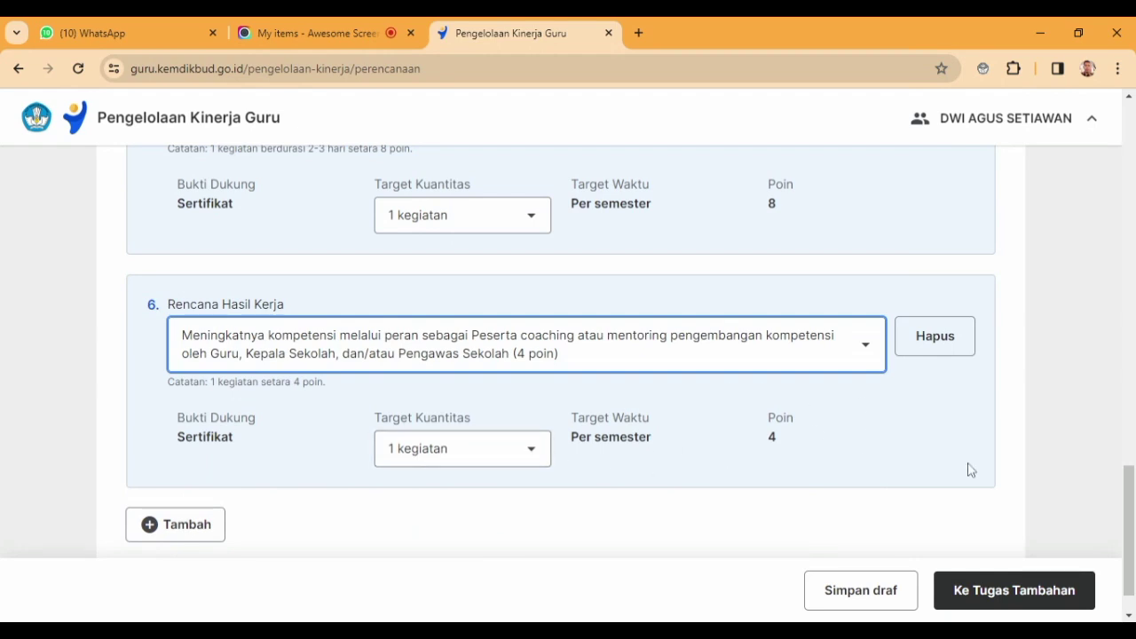
Check the total points of the Pengembangan Kompetensi entries against the minimum and continue to the Tugas Tambahan section
{"action": "scroll", "coordinate": [1071, 293], "scroll_direction": "up", "scroll_amount": 8}
{"action": "scroll", "coordinate": [1070, 283], "scroll_direction": "up", "scroll_amount": 8}
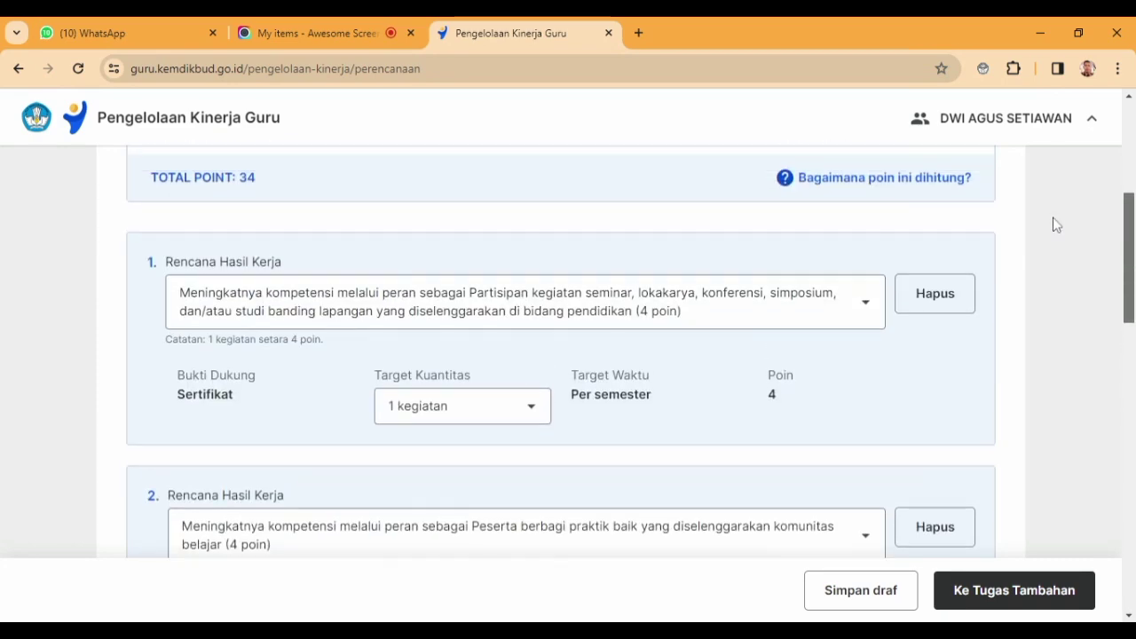
{"action": "scroll", "coordinate": [1049, 182], "scroll_direction": "down", "scroll_amount": 2}
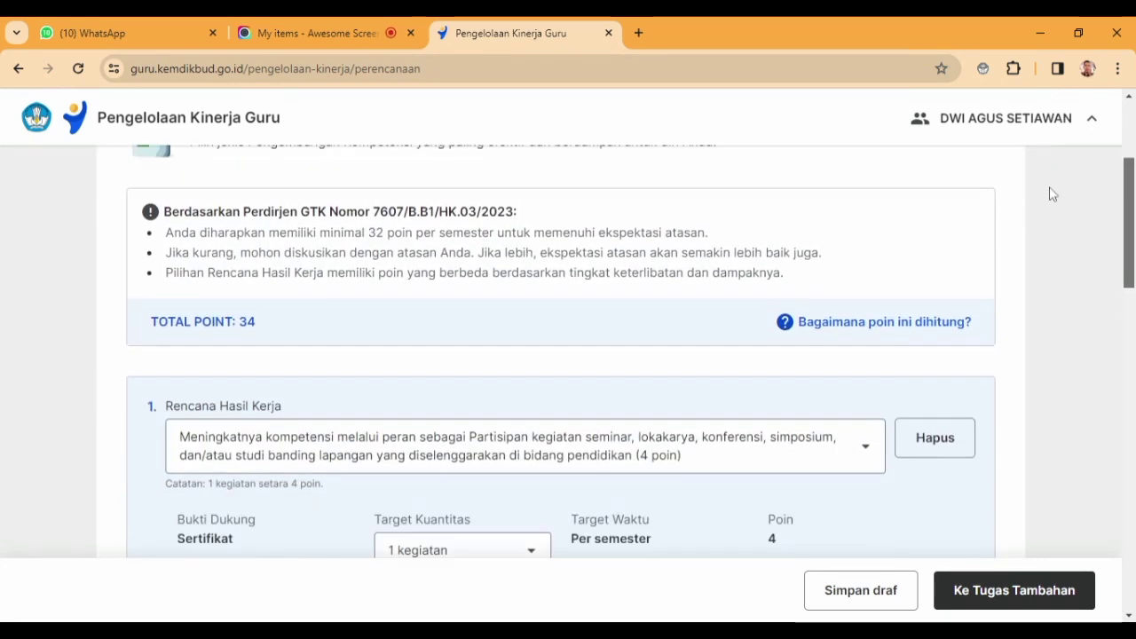
{"action": "scroll", "coordinate": [1052, 195], "scroll_direction": "up", "scroll_amount": 2}
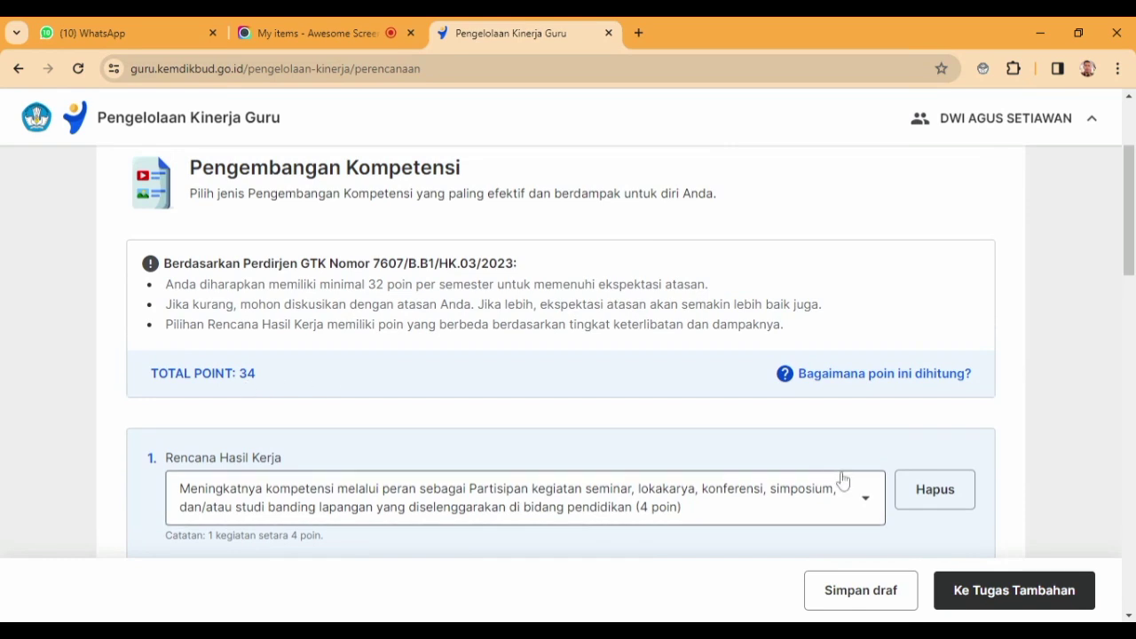
{"action": "left_click", "coordinate": [1051, 594]}
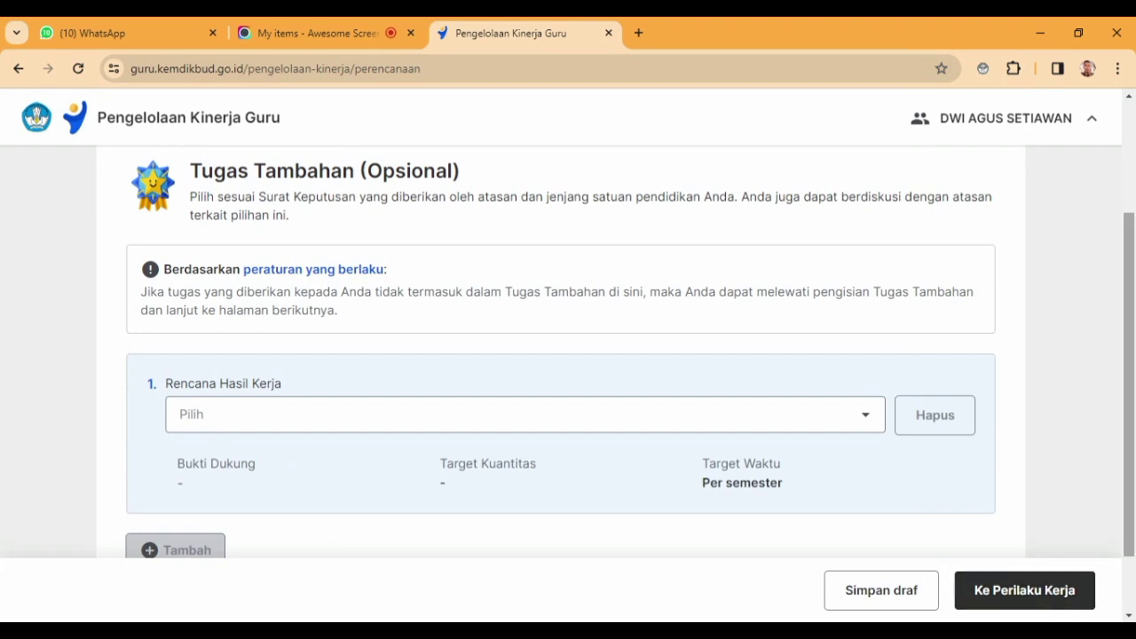
Set the first Rencana Hasil Kerja under Tugas Tambahan to the SMP, SMA, SMK option for serving as Wali Kelas
{"action": "scroll", "coordinate": [1101, 289], "scroll_direction": "up", "scroll_amount": 2}
{"action": "scroll", "coordinate": [1101, 302], "scroll_direction": "down", "scroll_amount": 1}
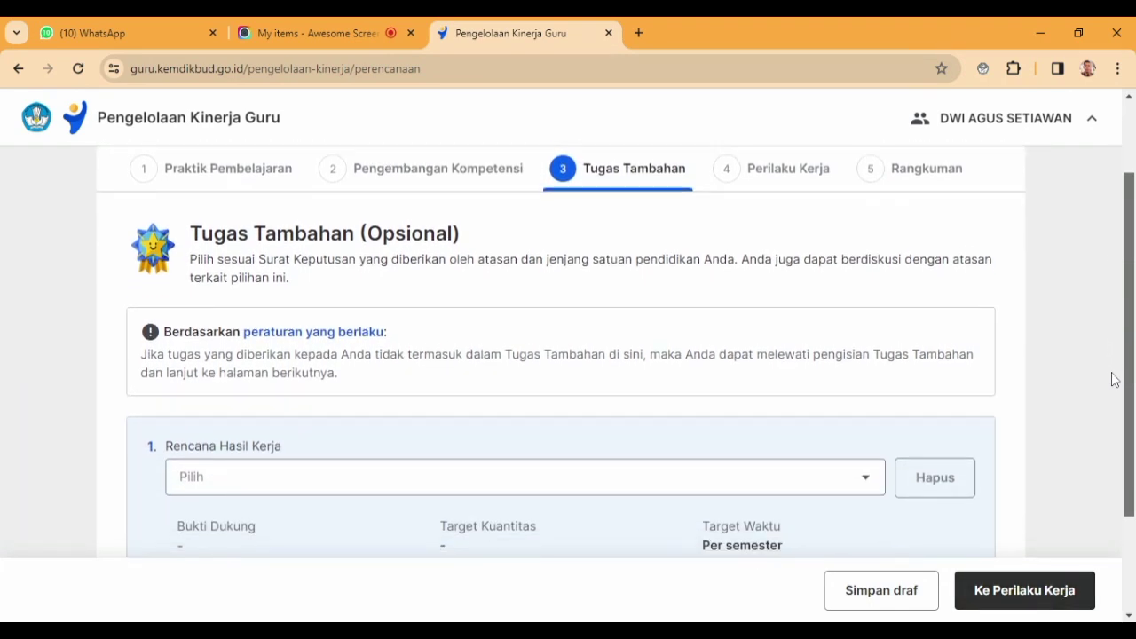
{"action": "scroll", "coordinate": [1116, 380], "scroll_direction": "down", "scroll_amount": 1}
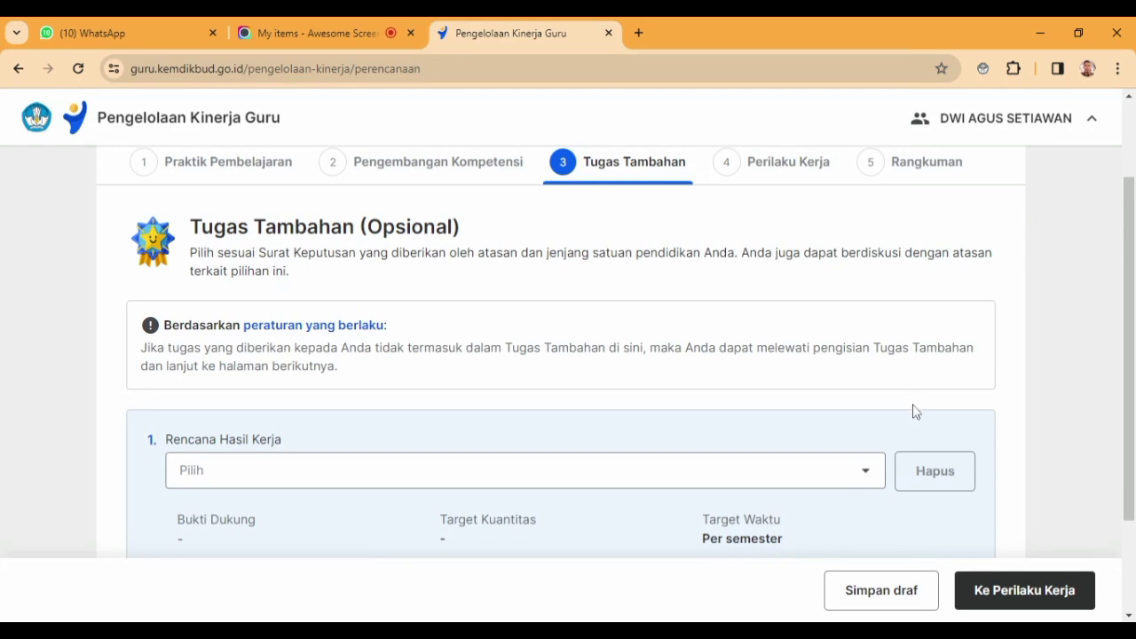
{"action": "left_click", "coordinate": [867, 475]}
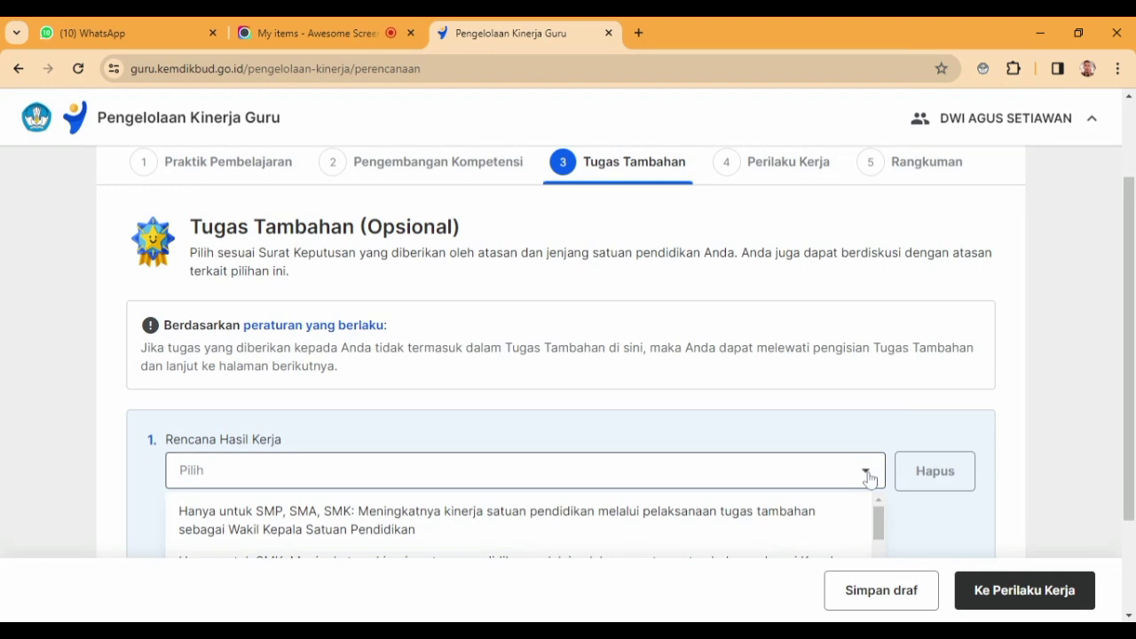
{"action": "scroll", "coordinate": [1129, 382], "scroll_direction": "down", "scroll_amount": 3}
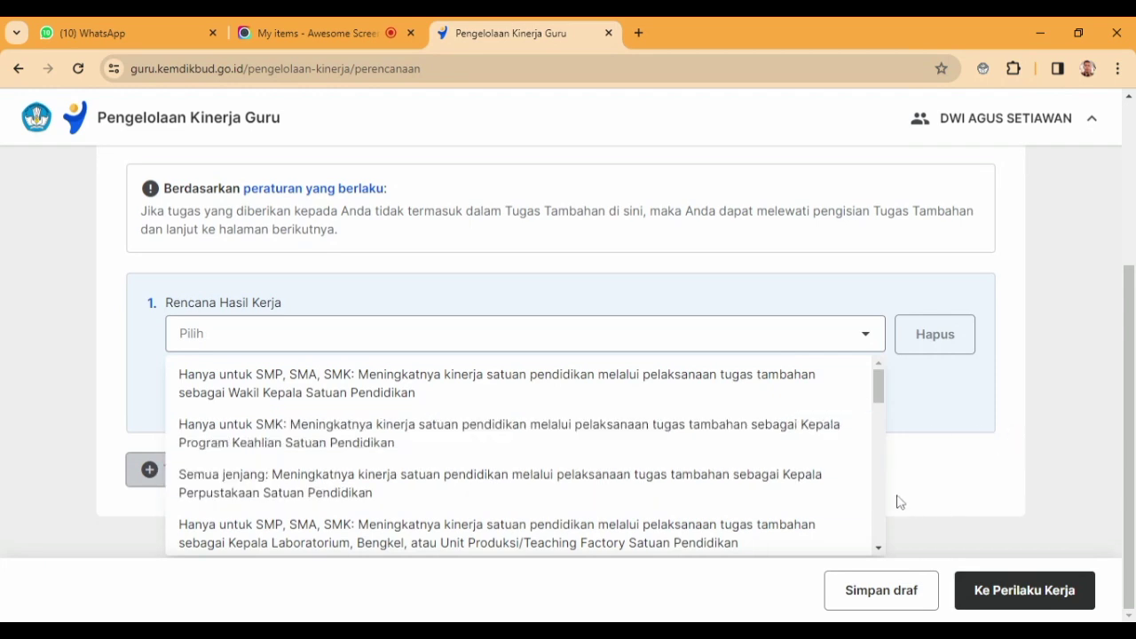
{"action": "left_click_drag", "start_coordinate": [874, 406], "coordinate": [885, 422]}
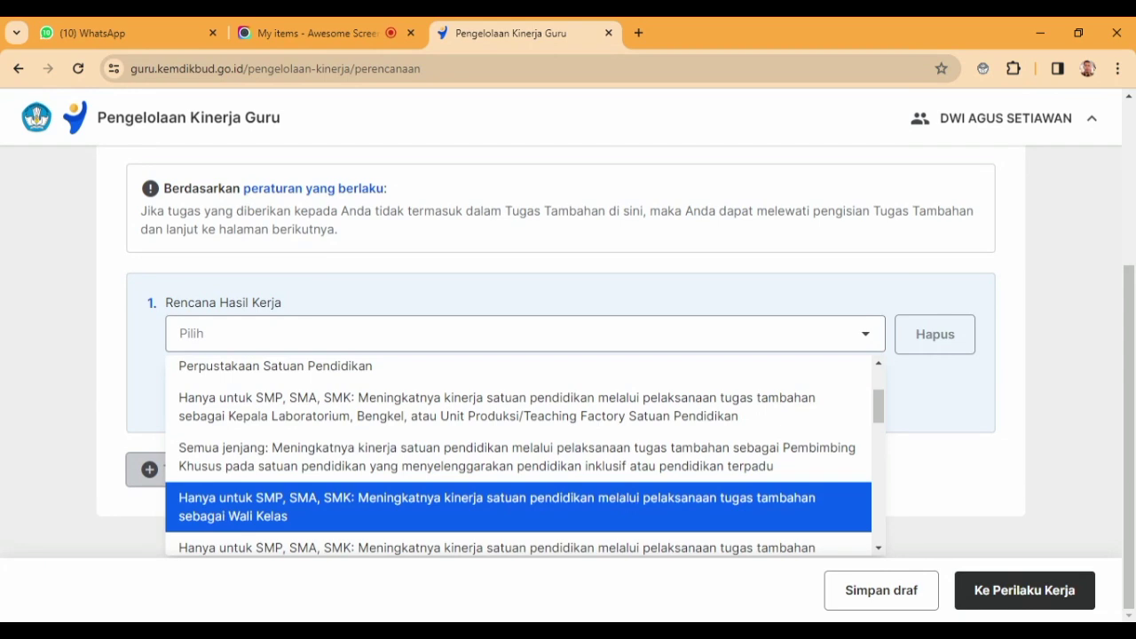
{"action": "left_click", "coordinate": [624, 507]}
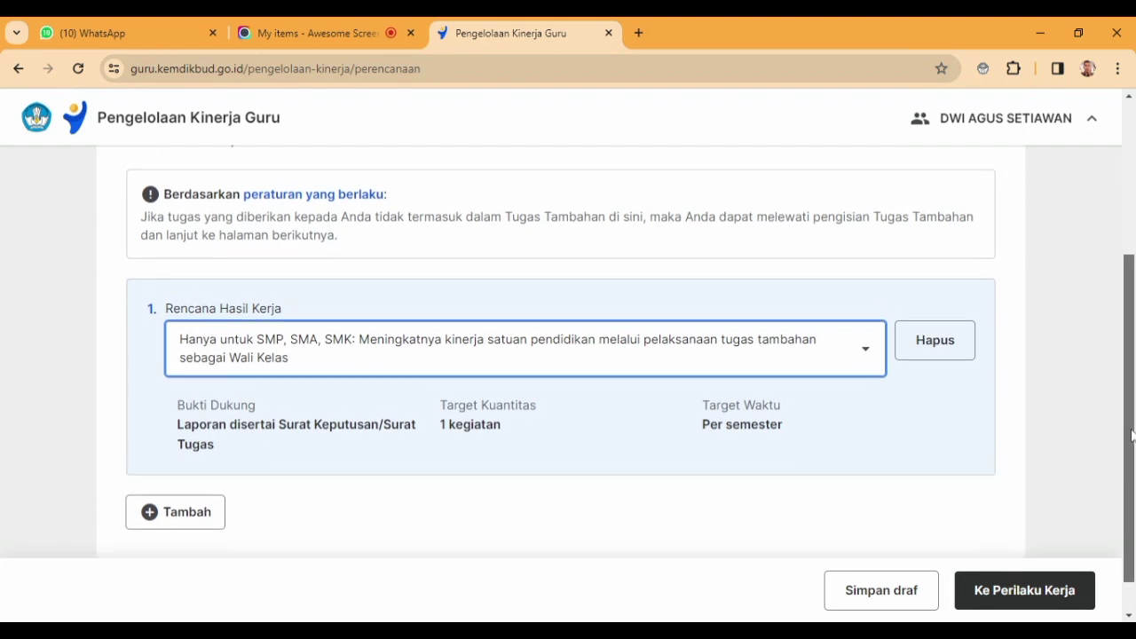
Review the Tugas Tambahan section and continue to the Perilaku Kerja section
{"action": "scroll", "coordinate": [1110, 367], "scroll_direction": "up", "scroll_amount": 2}
{"action": "scroll", "coordinate": [1110, 346], "scroll_direction": "up", "scroll_amount": 1}
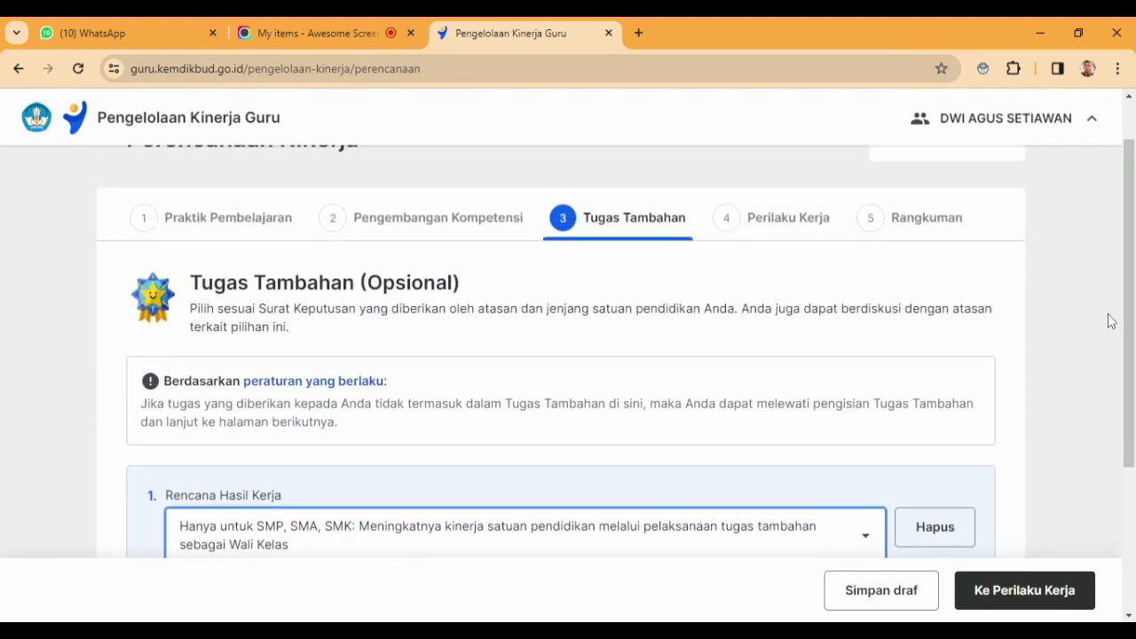
{"action": "left_click", "coordinate": [1035, 598]}
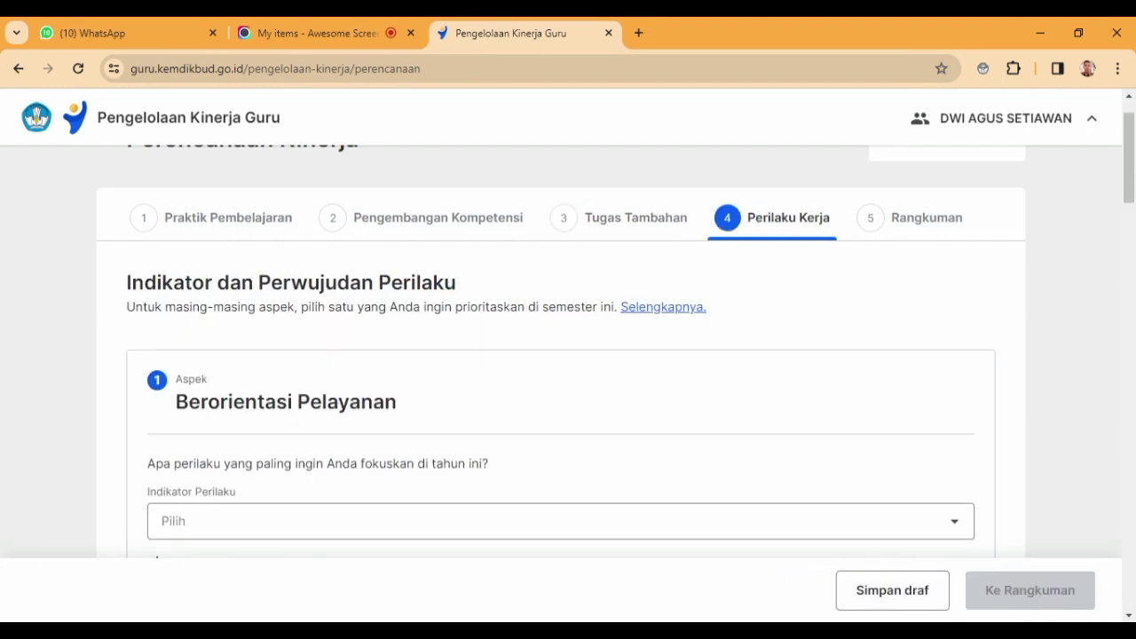
Set the Indikator Perilaku of the Berorientasi Pelayanan aspect to "Memahami kebutuhan peserta didik dan berusaha memenuhinya"
{"action": "mouse_move", "coordinate": [1130, 190]}
{"action": "left_mouse_down"}
{"action": "mouse_move", "coordinate": [1128, 288]}
{"action": "mouse_move", "coordinate": [1121, 197]}
{"action": "left_mouse_up"}
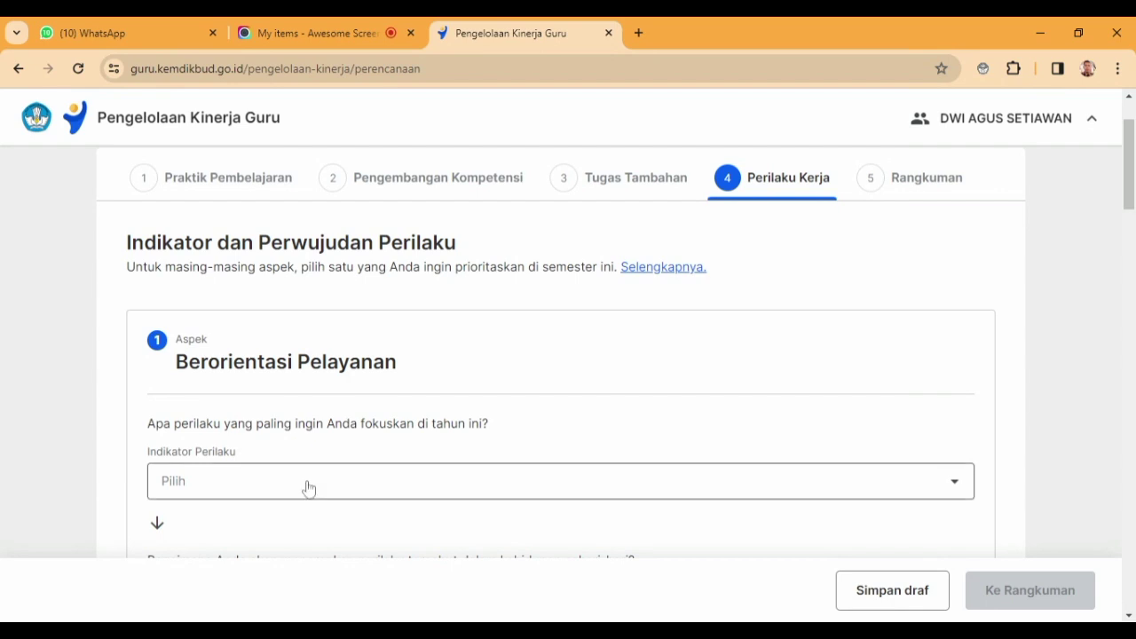
{"action": "left_click", "coordinate": [957, 487]}
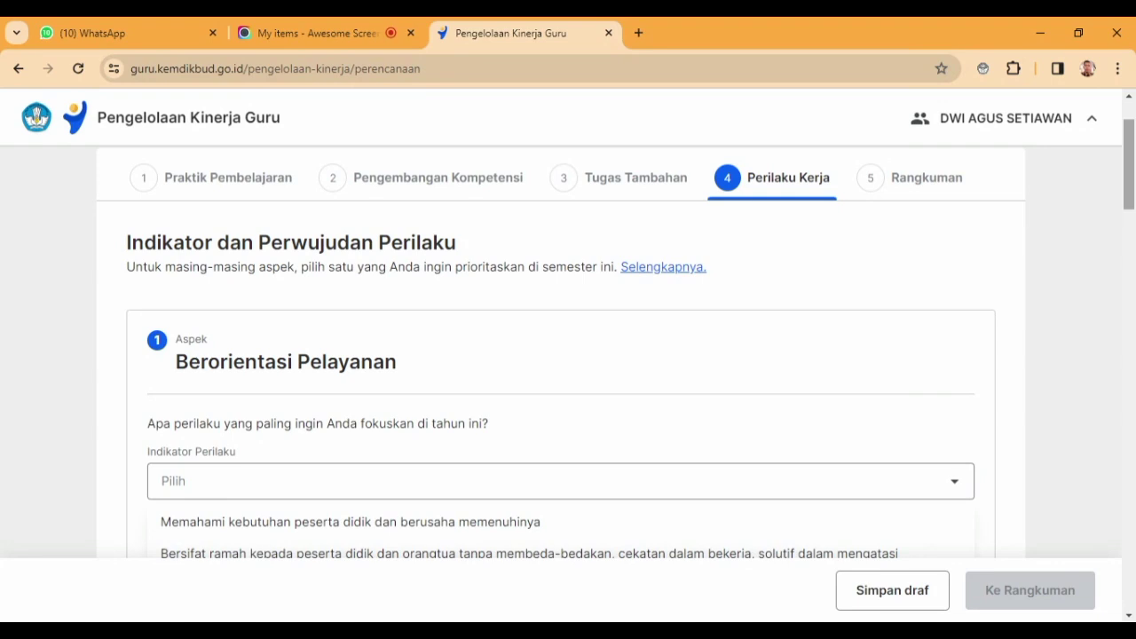
{"action": "scroll", "coordinate": [1133, 187], "scroll_direction": "down", "scroll_amount": 2}
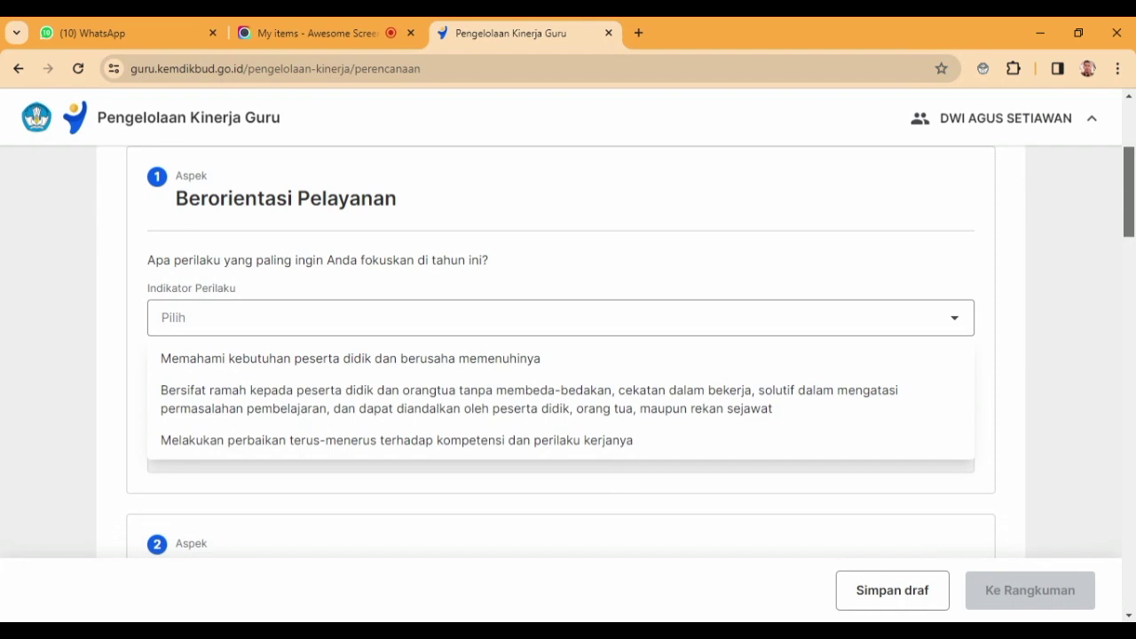
{"action": "scroll", "coordinate": [568, 355], "scroll_direction": "down", "scroll_amount": 1}
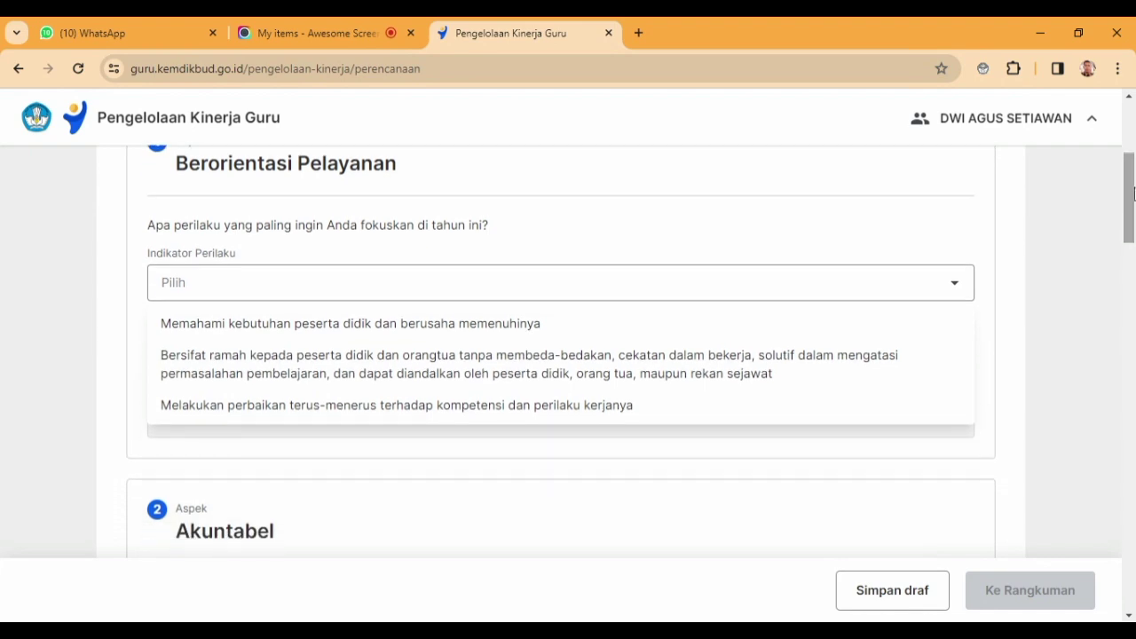
{"action": "left_click", "coordinate": [471, 332]}
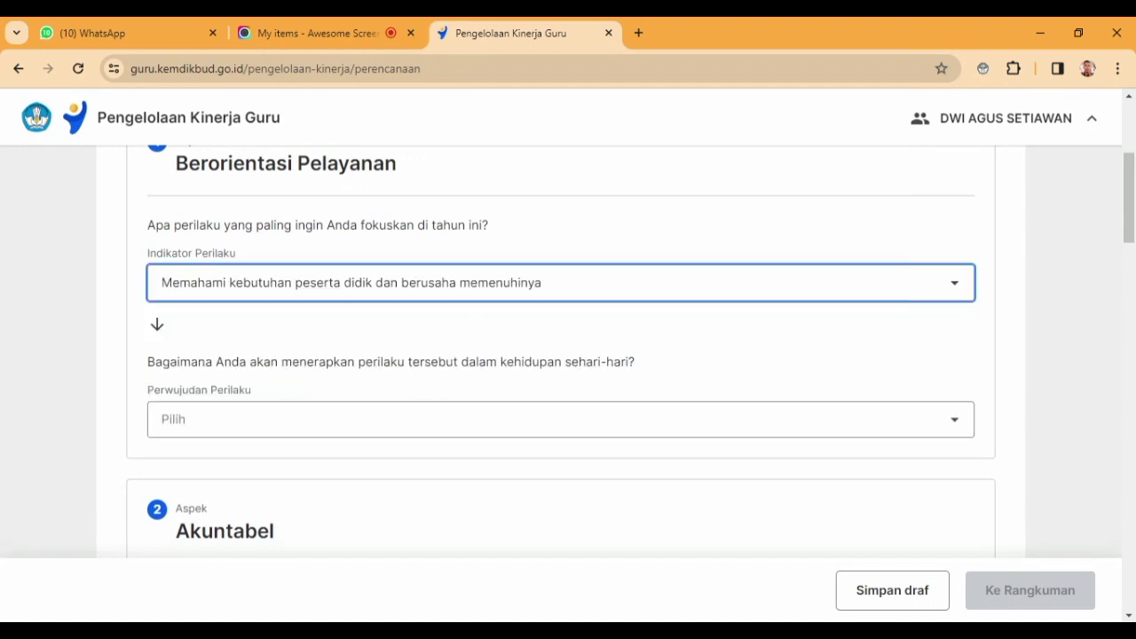
Set the Perwujudan Perilaku of the Berorientasi Pelayanan aspect to "Melayani peserta didik sesuai hasil asesmen awal peserta didik"
{"action": "left_click", "coordinate": [956, 426]}
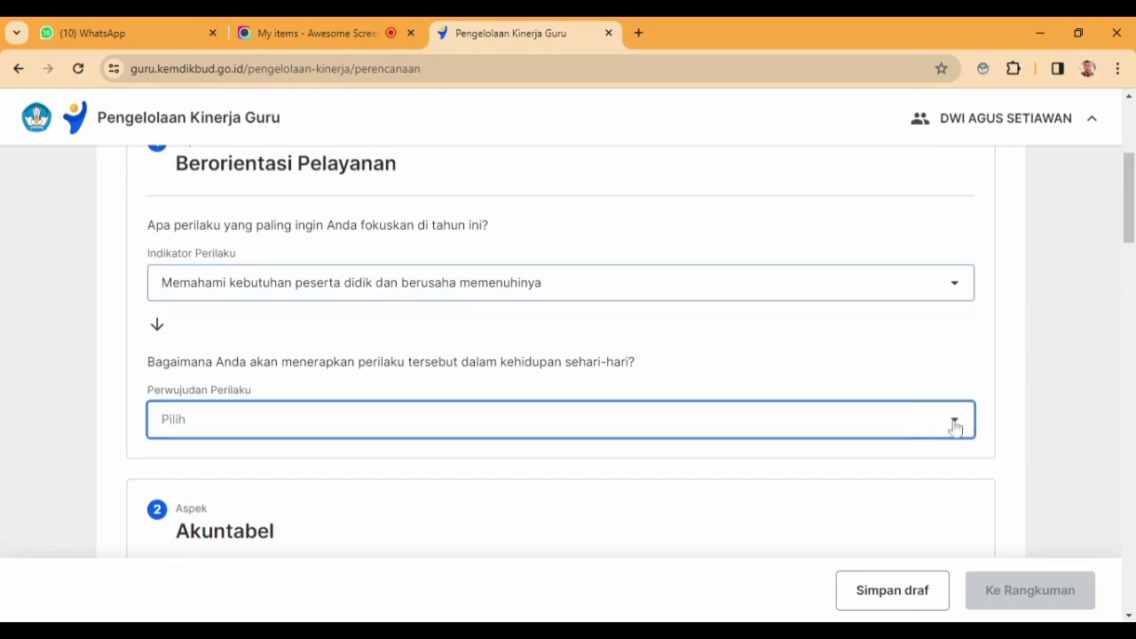
{"action": "left_click_drag", "start_coordinate": [1133, 207], "coordinate": [1133, 229]}
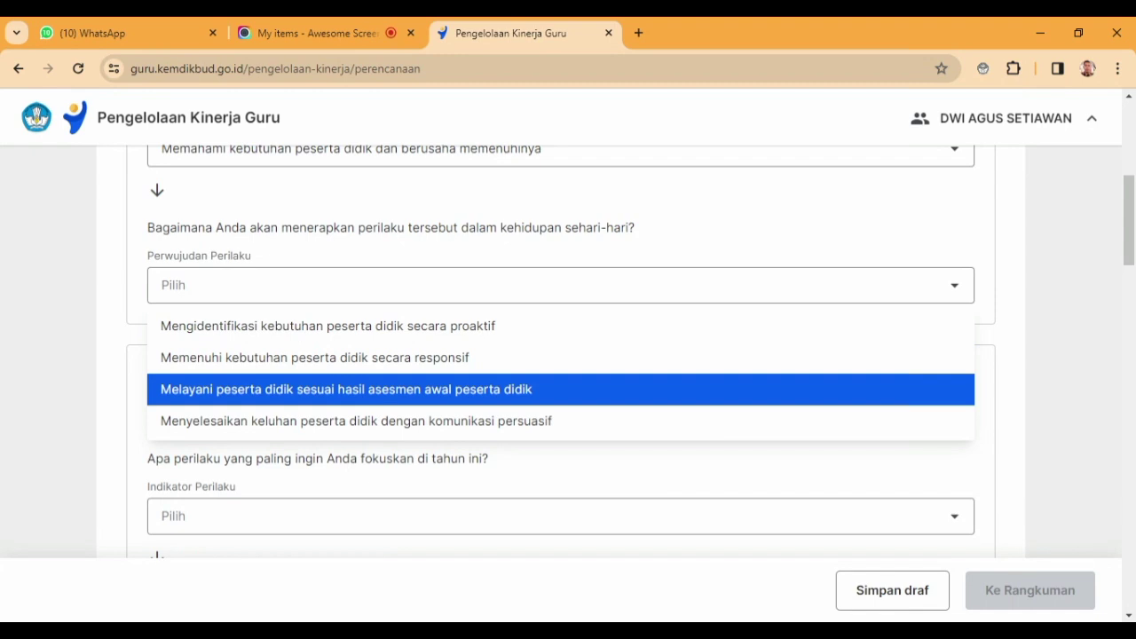
{"action": "left_click", "coordinate": [318, 392]}
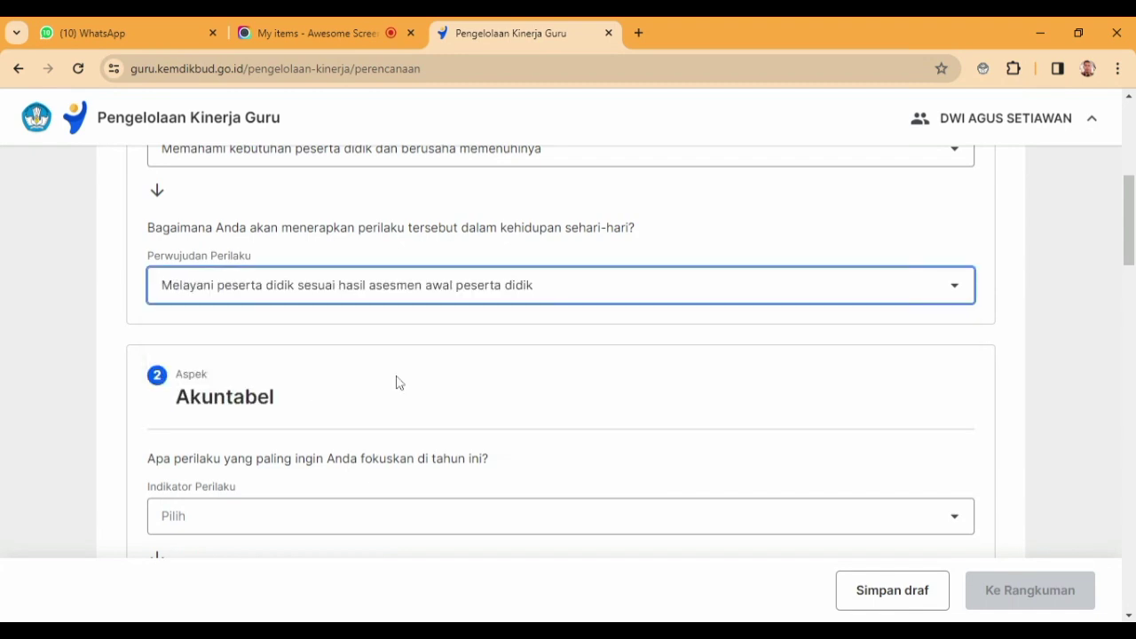
Set the Akuntabel aspect's Indikator Perilaku to "Melaksanakan tugas dengan jujur, bertanggung jawab, cermat, disiplin, dan berintegritas tinggi" and Perwujudan Perilaku to "Melaksanakan pekerjaan sesuai dengan ketentuan"
{"action": "left_click_drag", "start_coordinate": [1131, 246], "coordinate": [1131, 268]}
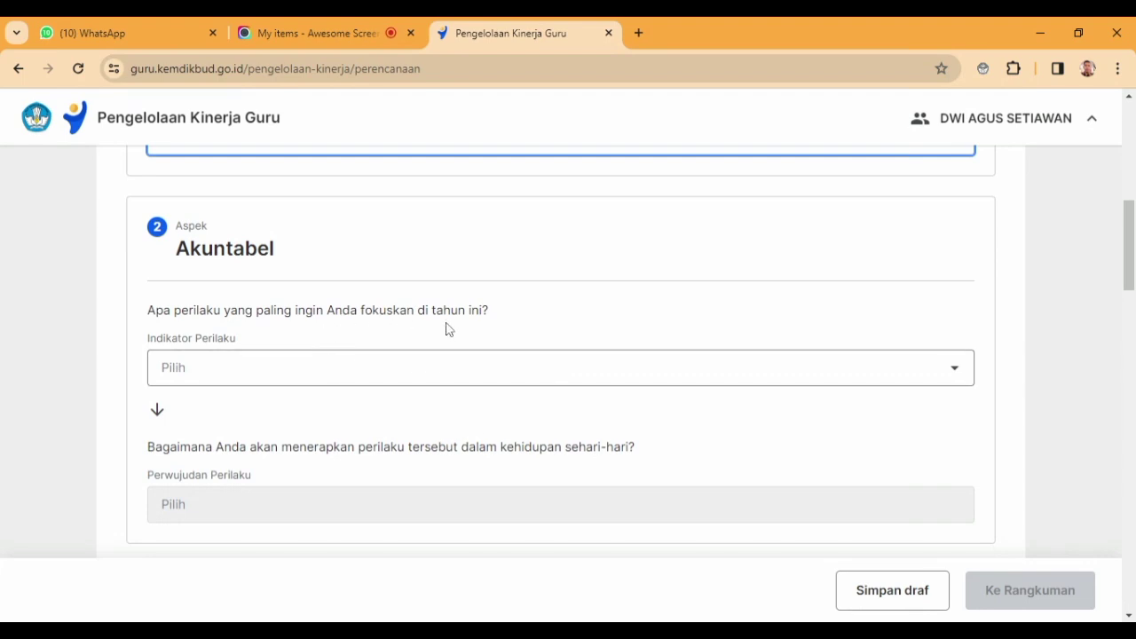
{"action": "left_click", "coordinate": [956, 373]}
{"action": "left_click_drag", "start_coordinate": [1128, 286], "coordinate": [1127, 303]}
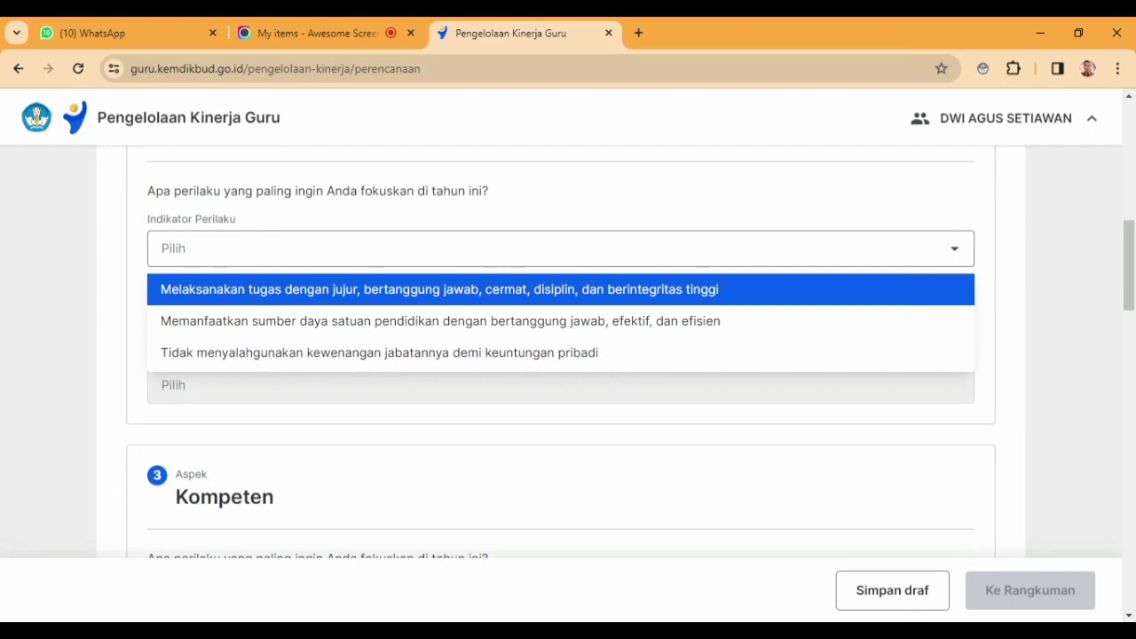
{"action": "left_click", "coordinate": [440, 299]}
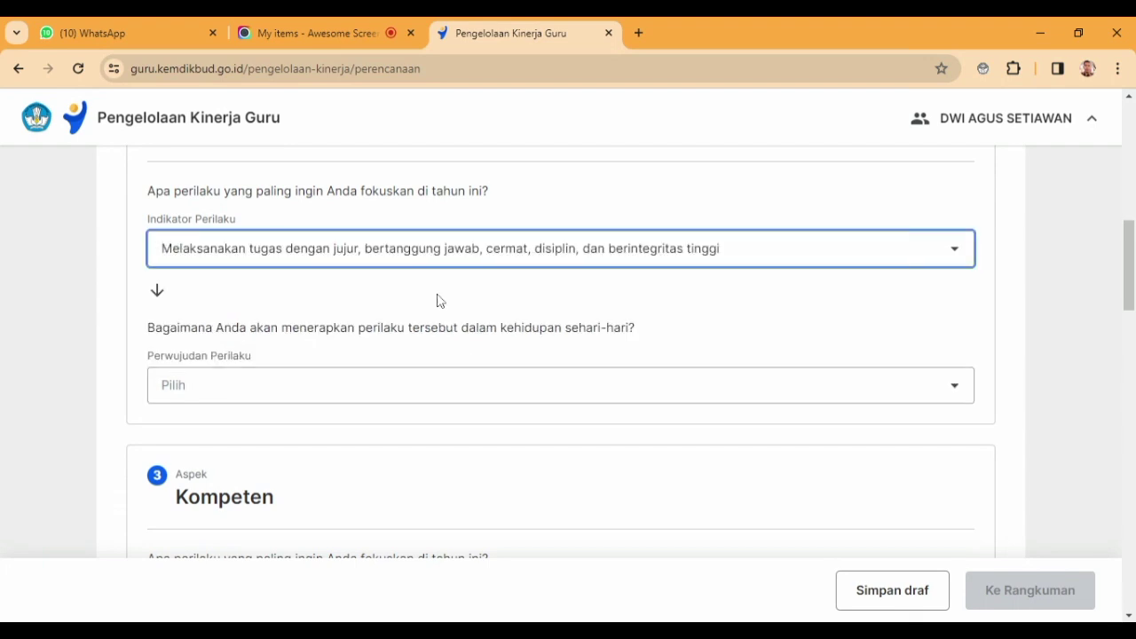
{"action": "left_click", "coordinate": [956, 394]}
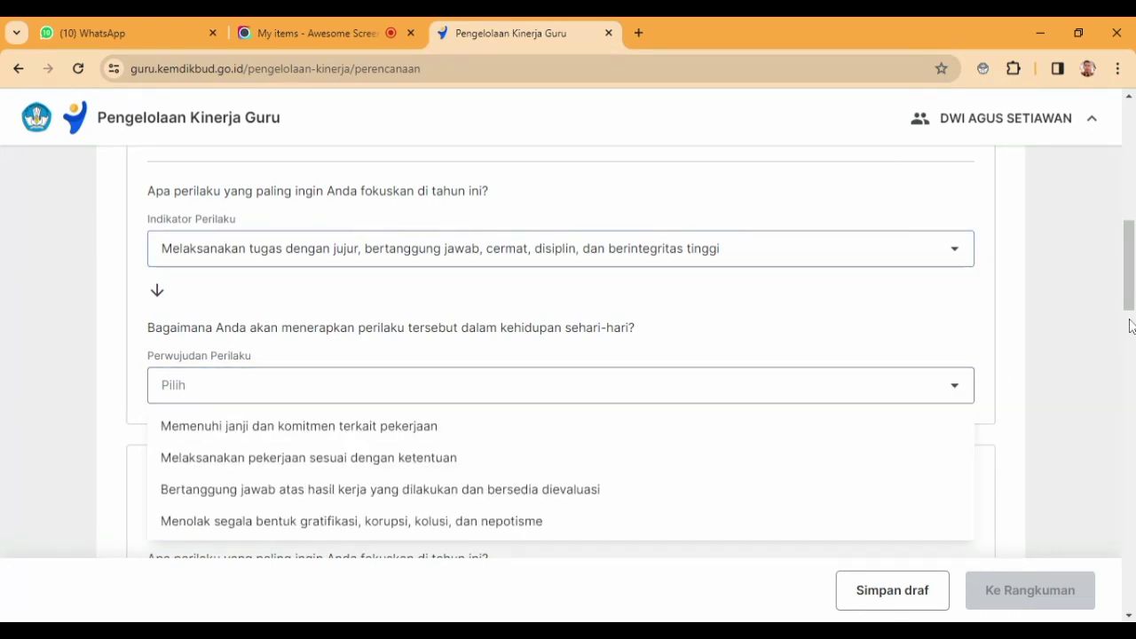
{"action": "scroll", "coordinate": [1132, 305], "scroll_direction": "down", "scroll_amount": 2}
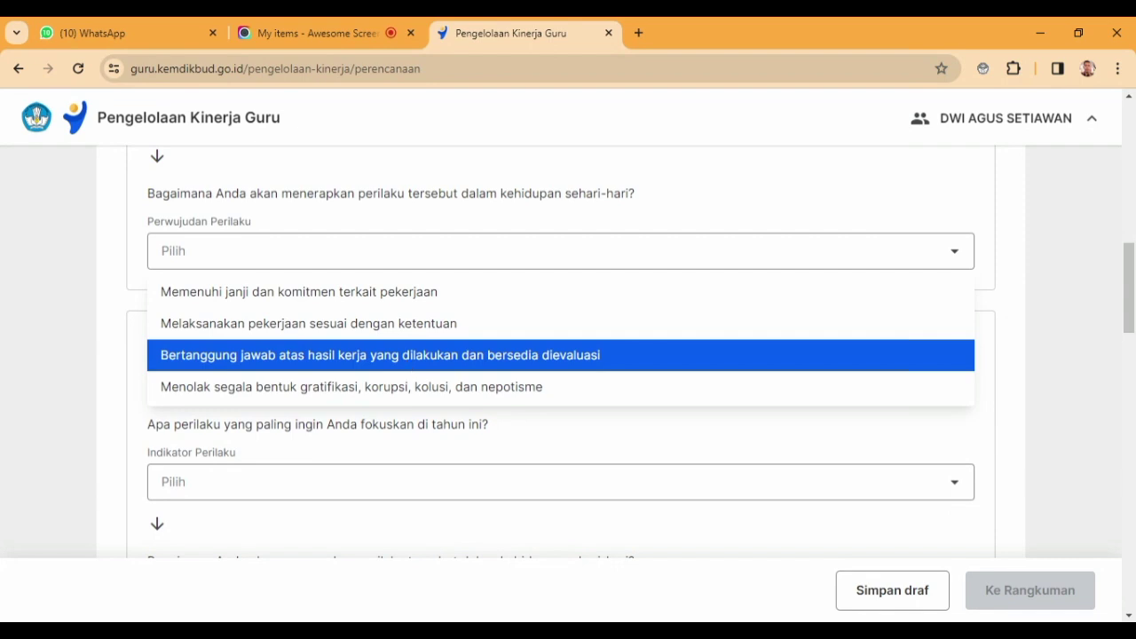
{"action": "left_click", "coordinate": [399, 325]}
Set the Indikator Perilaku of the Kompeten aspect to "Membantu peserta didik, rekan sejawat, dan orang lain untuk saling belajar"
{"action": "left_click_drag", "start_coordinate": [1134, 289], "coordinate": [1134, 311]}
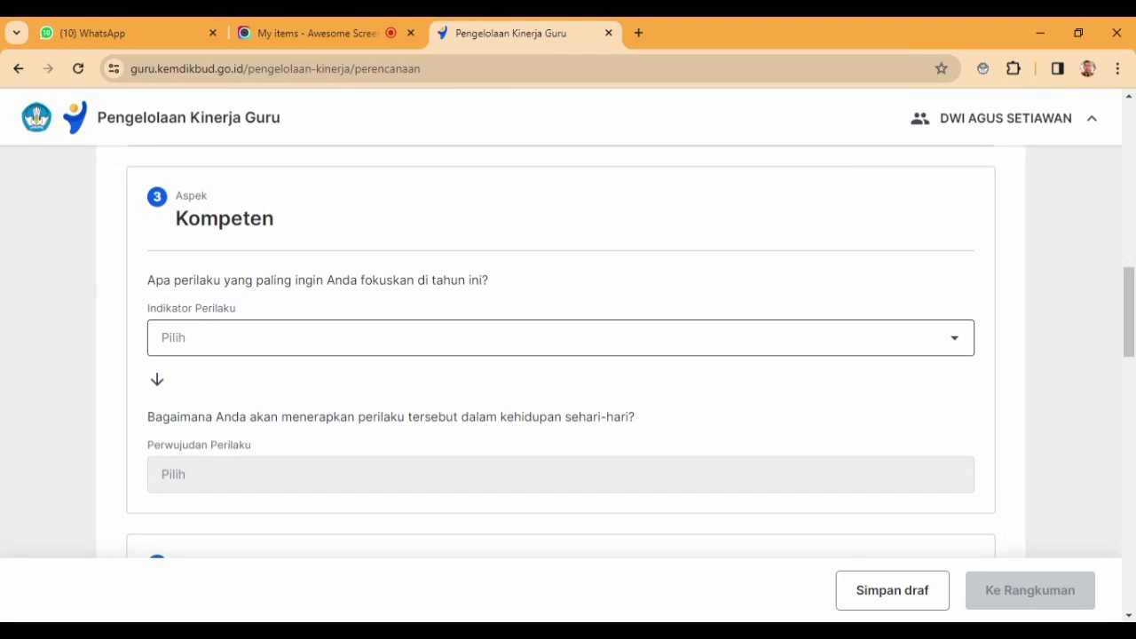
{"action": "left_click", "coordinate": [956, 341]}
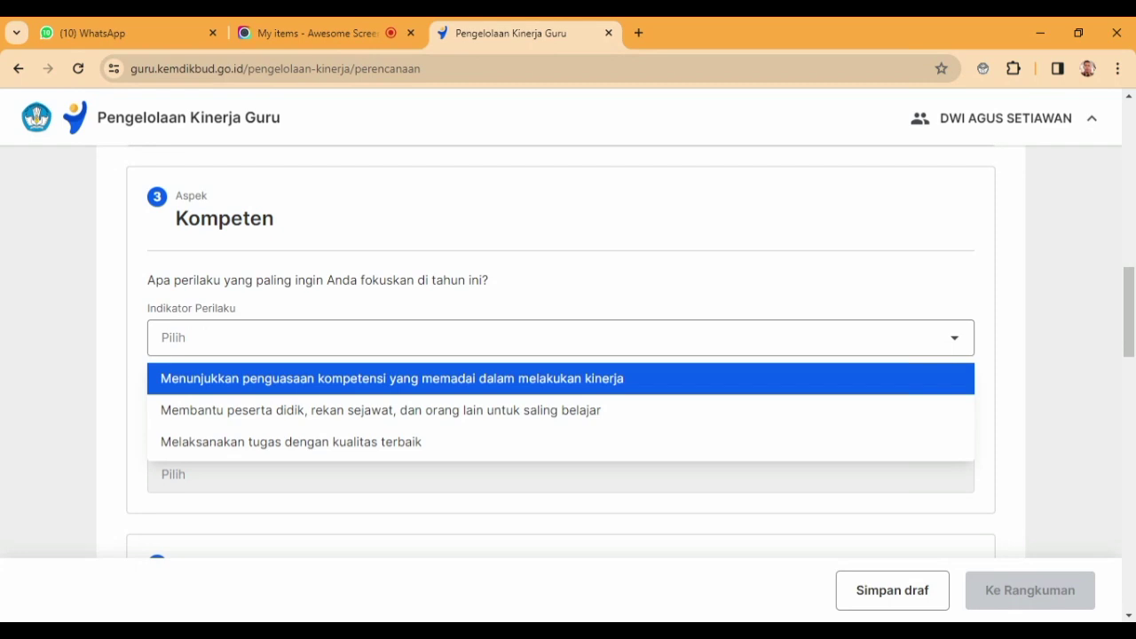
{"action": "left_click", "coordinate": [299, 409]}
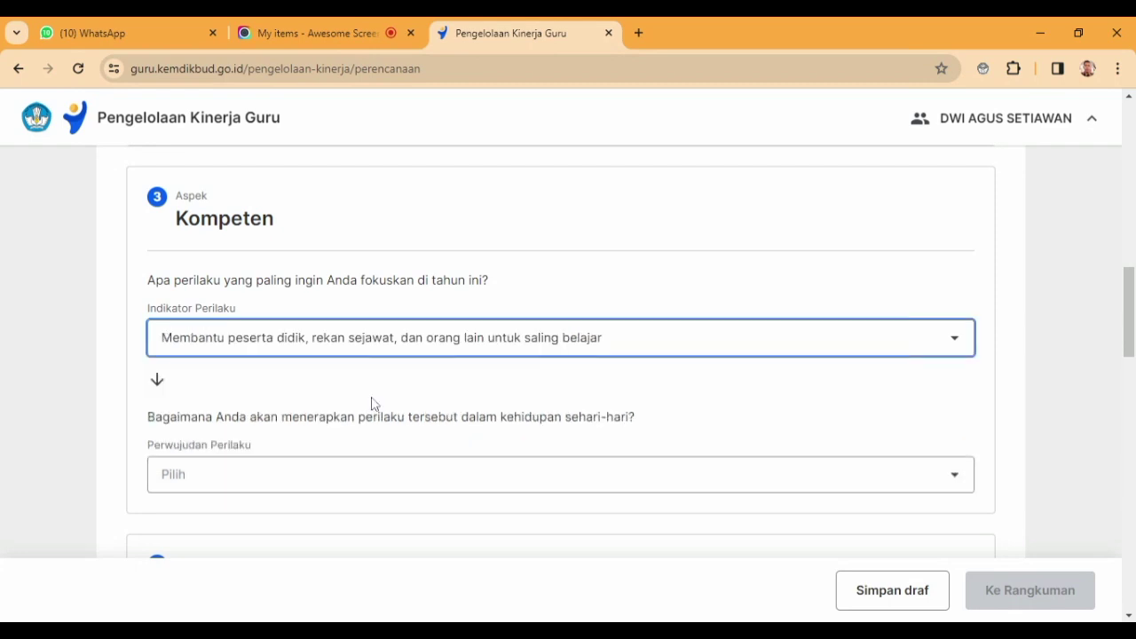
Set the Kompeten aspect's Perwujudan Perilaku to "Memfasilitasi proses berbagi pengetahuan antar rekan sejawat, peserta didik, orang tua, dan masyarakat atau dunia kerja"
{"action": "left_click", "coordinate": [954, 483]}
{"action": "left_click_drag", "start_coordinate": [1131, 341], "coordinate": [1131, 366]}
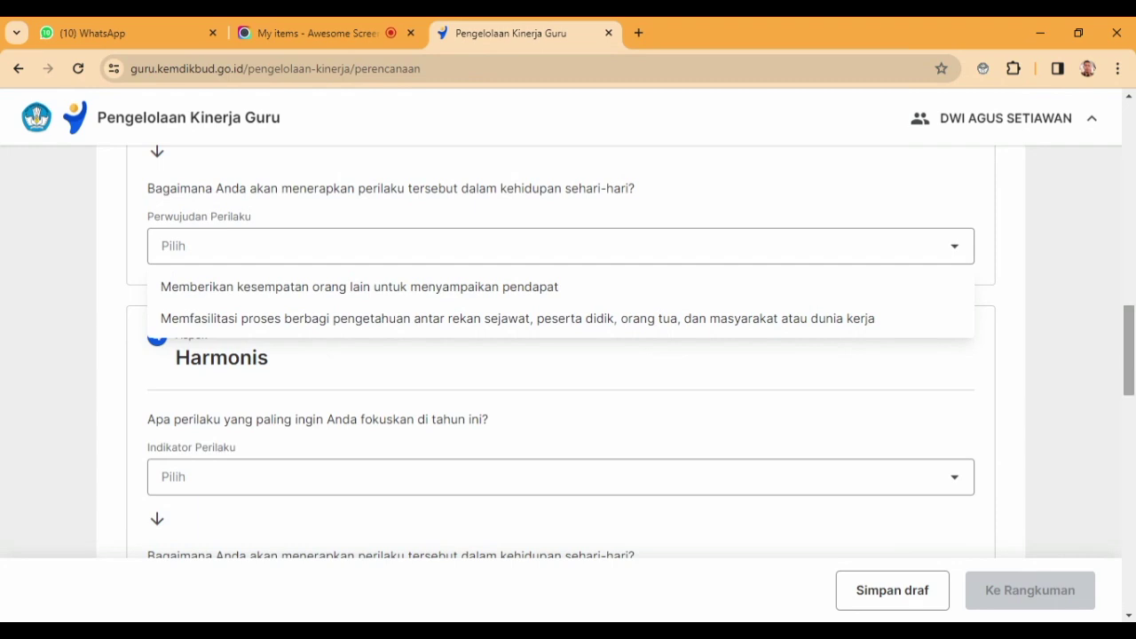
{"action": "left_click", "coordinate": [841, 330]}
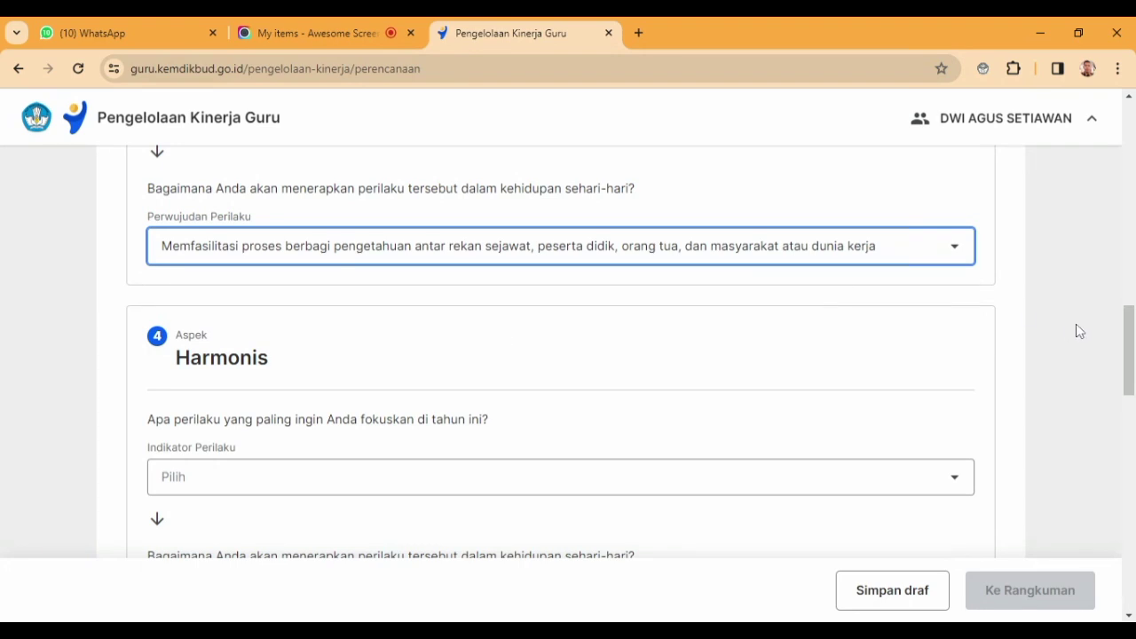
Set the Indikator Perilaku of the Harmonis aspect to "Mampu membangun lingkungan pembelajaran yang kondusif"
{"action": "scroll", "coordinate": [1129, 348], "scroll_direction": "down", "scroll_amount": 1}
{"action": "scroll", "coordinate": [1130, 373], "scroll_direction": "down", "scroll_amount": 1}
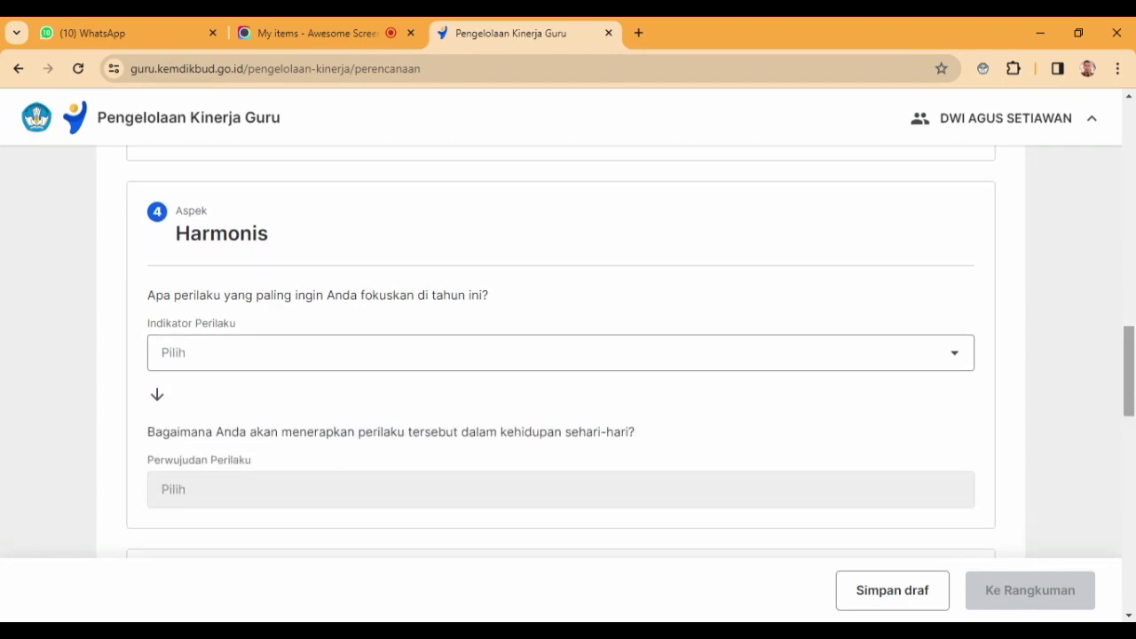
{"action": "left_click", "coordinate": [956, 359]}
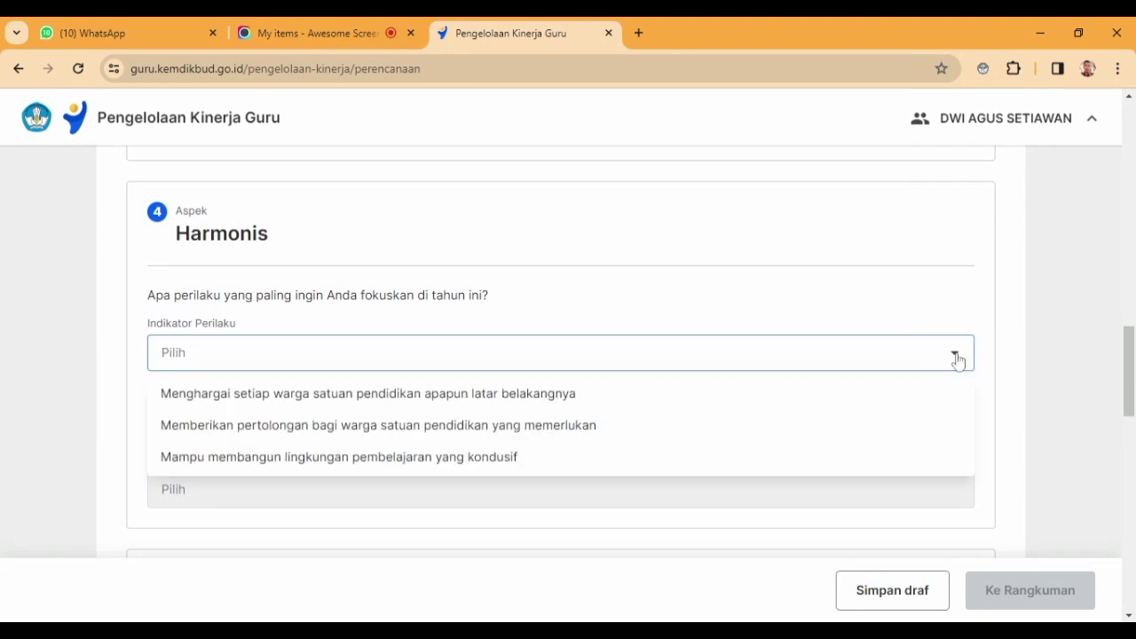
{"action": "scroll", "coordinate": [1132, 360], "scroll_direction": "down", "scroll_amount": 1}
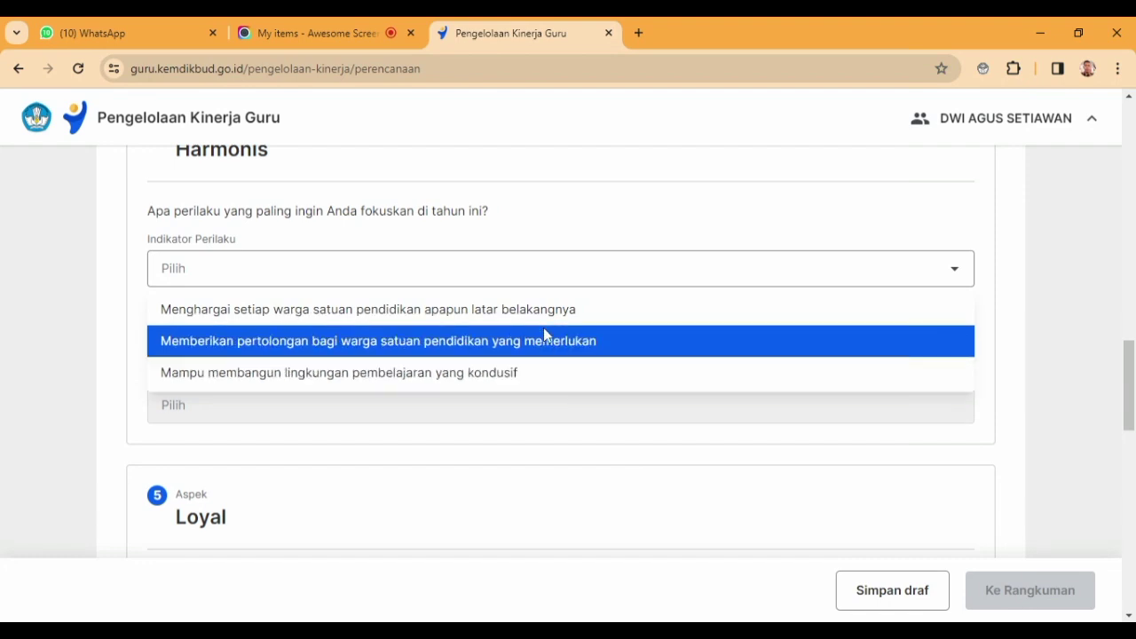
{"action": "left_click", "coordinate": [501, 371]}
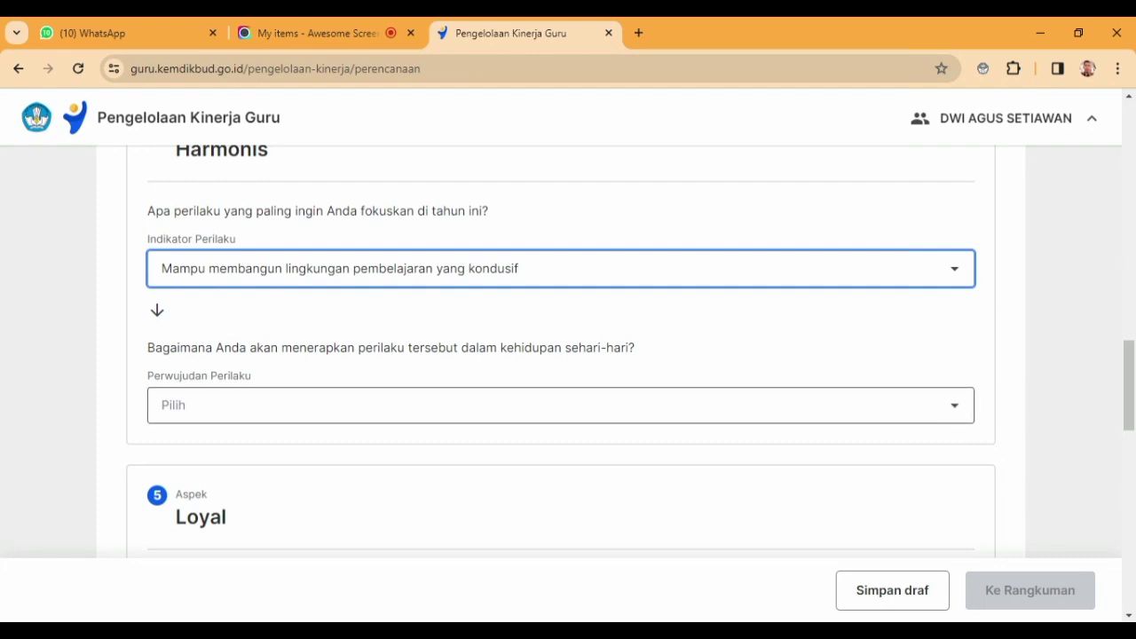
Set the Harmonis aspect's Perwujudan Perilaku to "Berinteraksi dengan rekan kerja, atasan, peserta didik, dan masyarakat atau dunia kerja dengan sopan dan menjunjung tinggi etika"
{"action": "left_click", "coordinate": [955, 405]}
{"action": "scroll", "coordinate": [1132, 394], "scroll_direction": "down", "scroll_amount": 1}
{"action": "left_click_drag", "start_coordinate": [1132, 394], "coordinate": [1132, 401]}
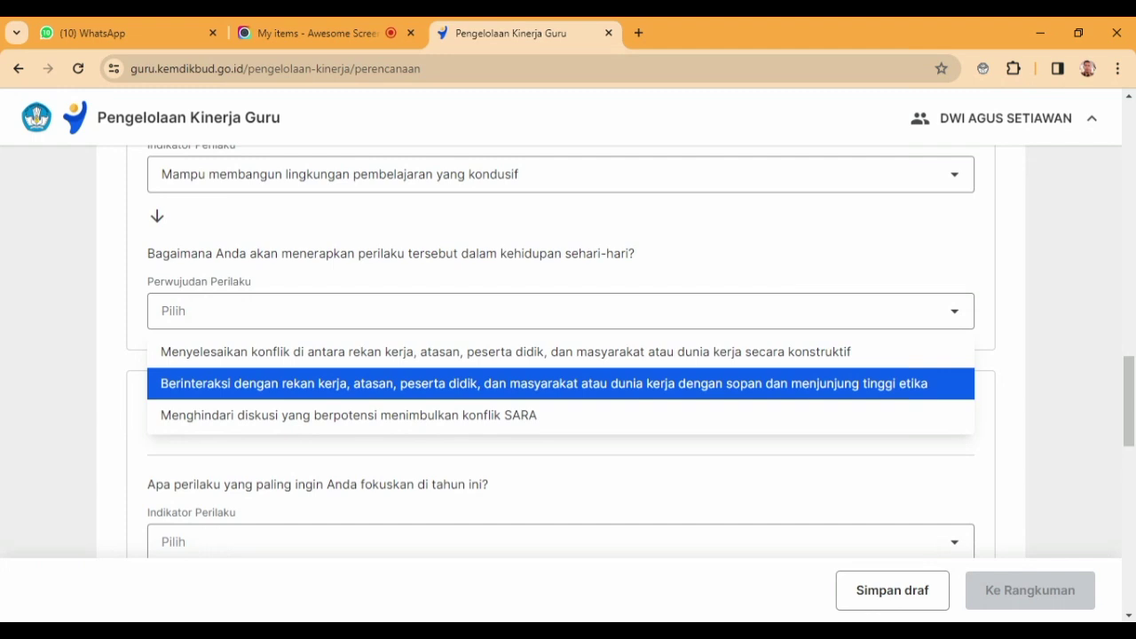
{"action": "left_click", "coordinate": [636, 384]}
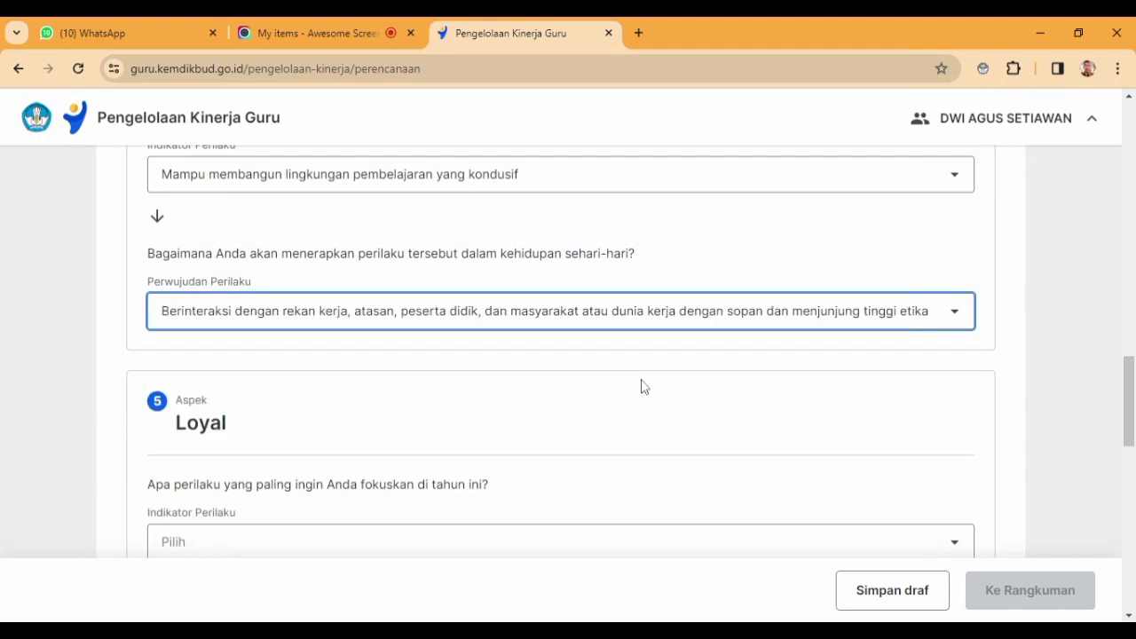
Set the Indikator Perilaku of the Loyal aspect to "Menjaga nama baik satuan pendidikan, sesama guru, dan peserta didik dimanapun berada"
{"action": "left_click_drag", "start_coordinate": [1131, 381], "coordinate": [1131, 411]}
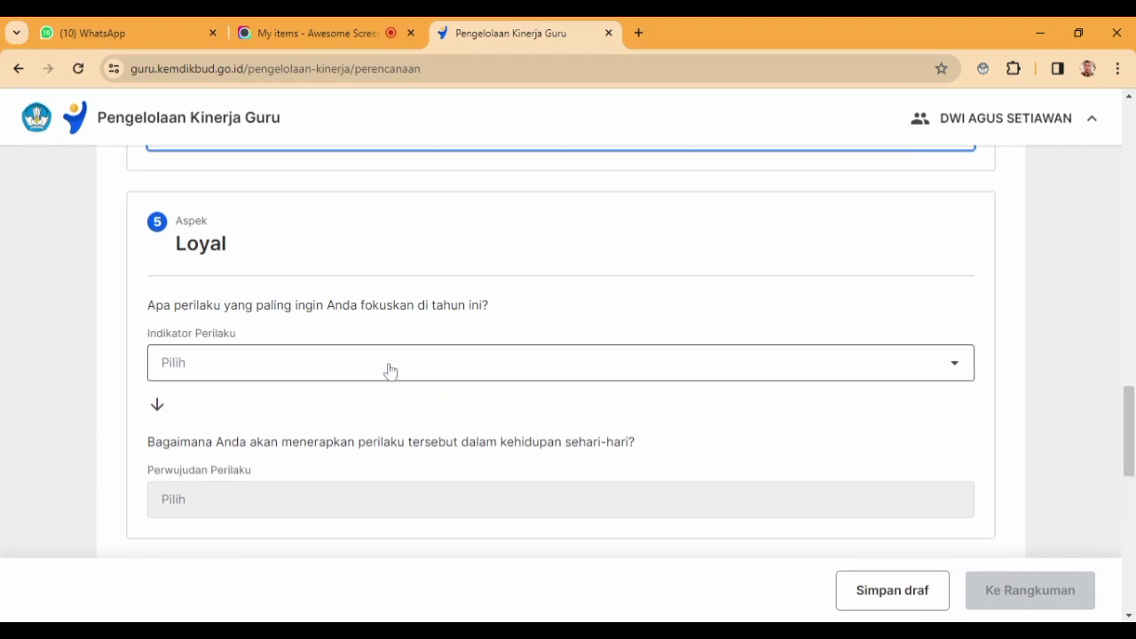
{"action": "left_click", "coordinate": [957, 372]}
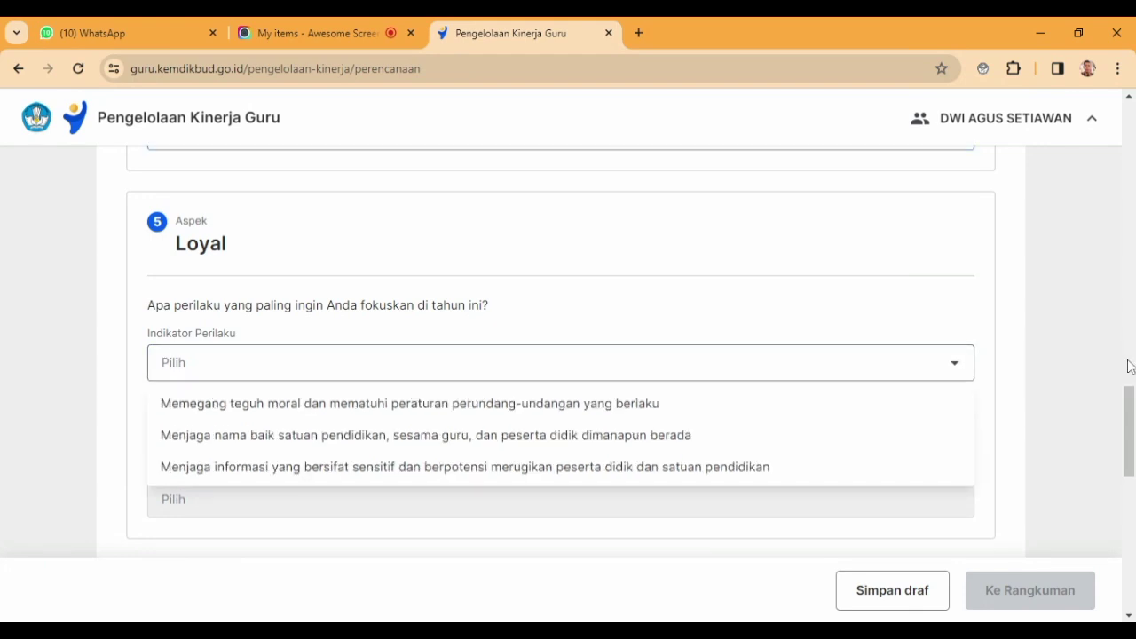
{"action": "scroll", "coordinate": [1128, 434], "scroll_direction": "down", "scroll_amount": 2}
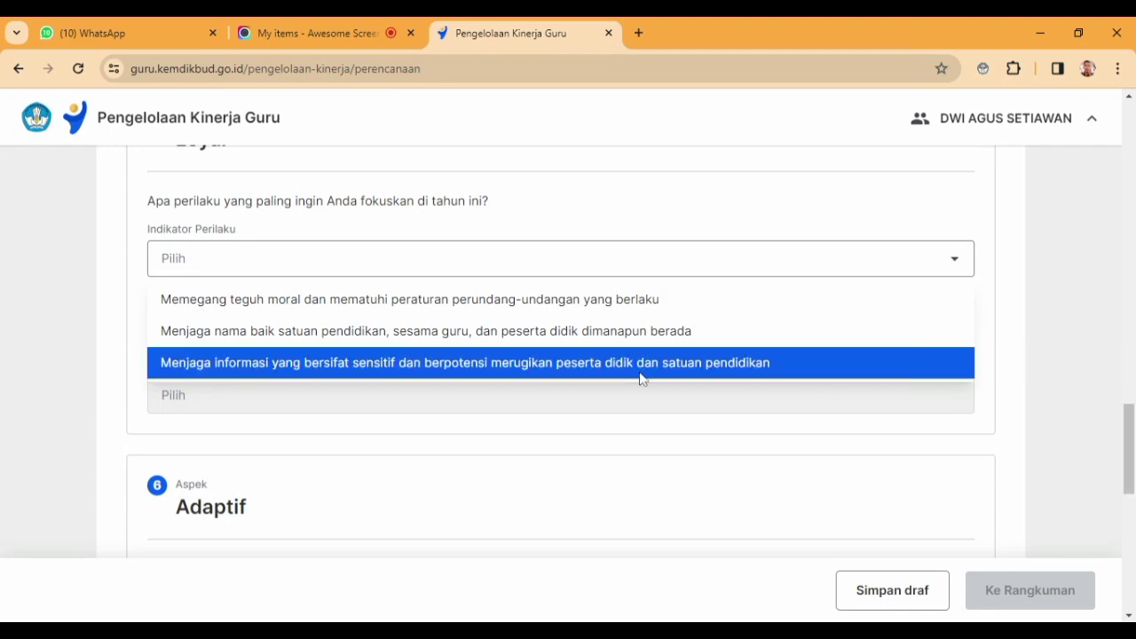
{"action": "left_click", "coordinate": [626, 347]}
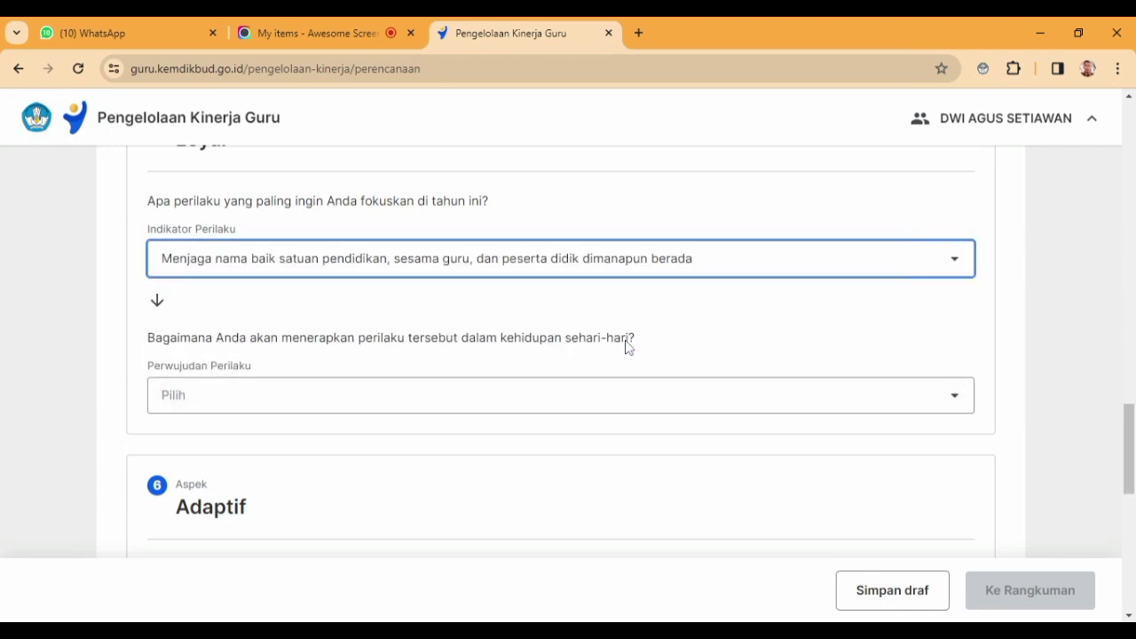
Set the Perwujudan Perilaku of the Loyal aspect to "Bersikap dan berperilaku yang melindungi nama baik serta citra satuan pendidikan"
{"action": "left_click", "coordinate": [958, 412]}
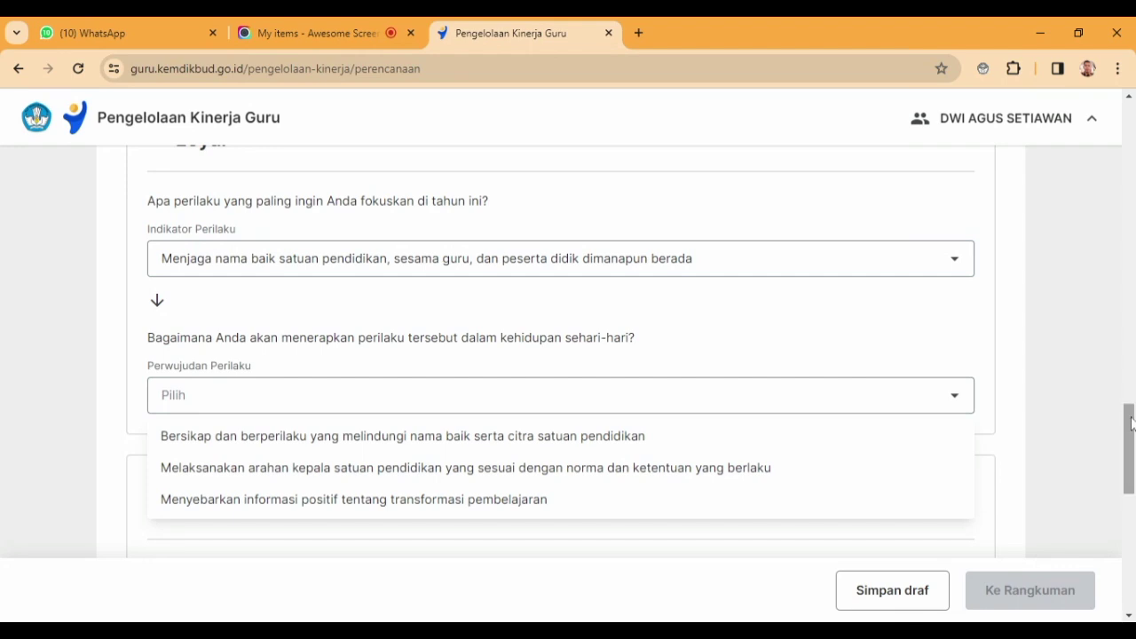
{"action": "scroll", "coordinate": [1132, 424], "scroll_direction": "down", "scroll_amount": 1}
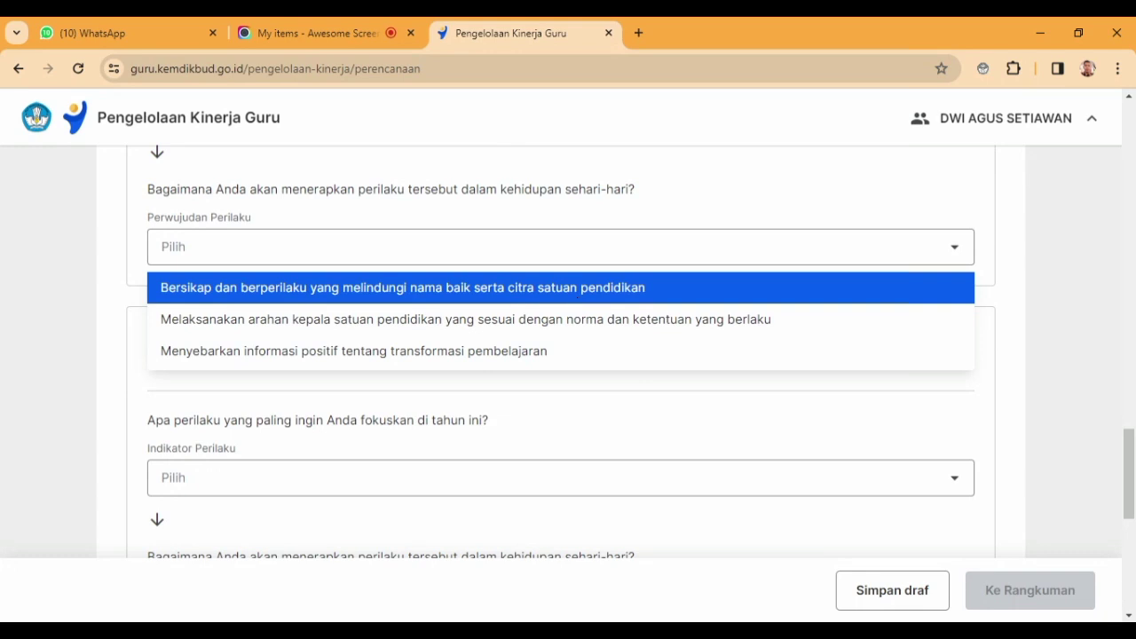
{"action": "left_click", "coordinate": [578, 299]}
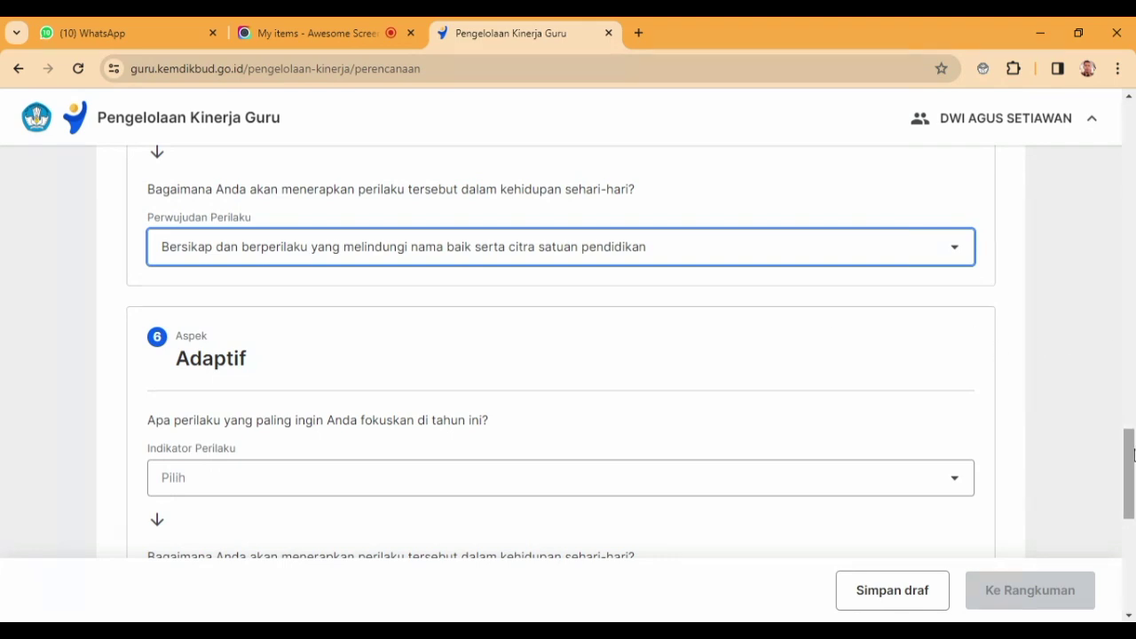
Set Adaptif's Indikator Perilaku to "Terus berinovasi dan mengembangkan kreativitas untuk memajukan satuan pendidikan" and Perwujudan Perilaku to "Membuat inovasi yang mendukung tujuan satuan pendidikan secara konsisten"
{"action": "scroll", "coordinate": [1132, 454], "scroll_direction": "down", "scroll_amount": 1}
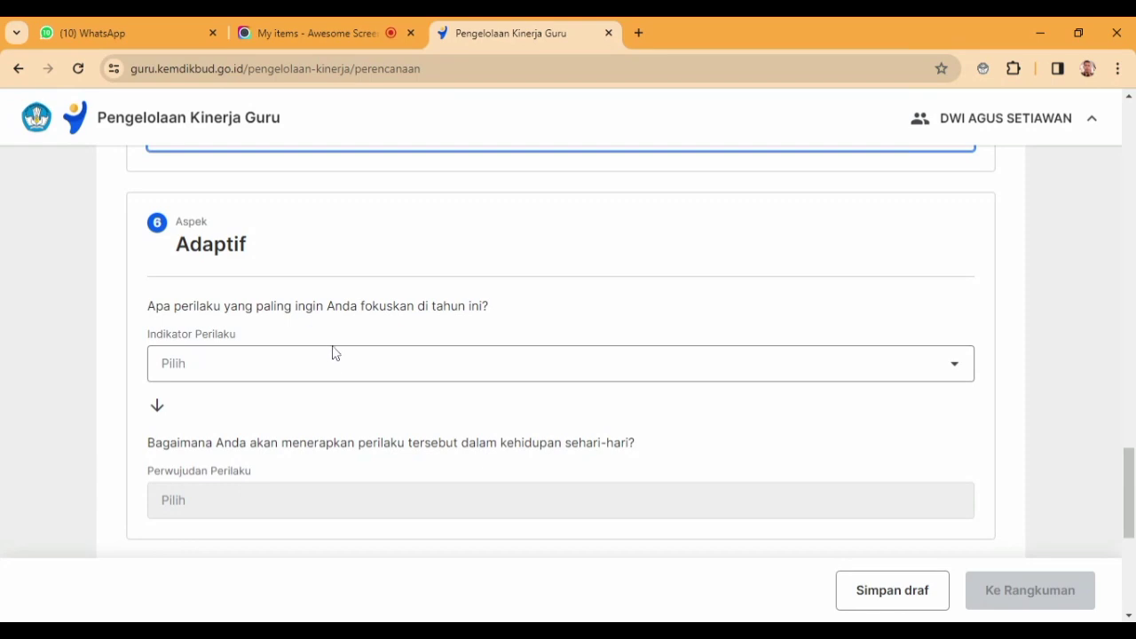
{"action": "left_click", "coordinate": [954, 371]}
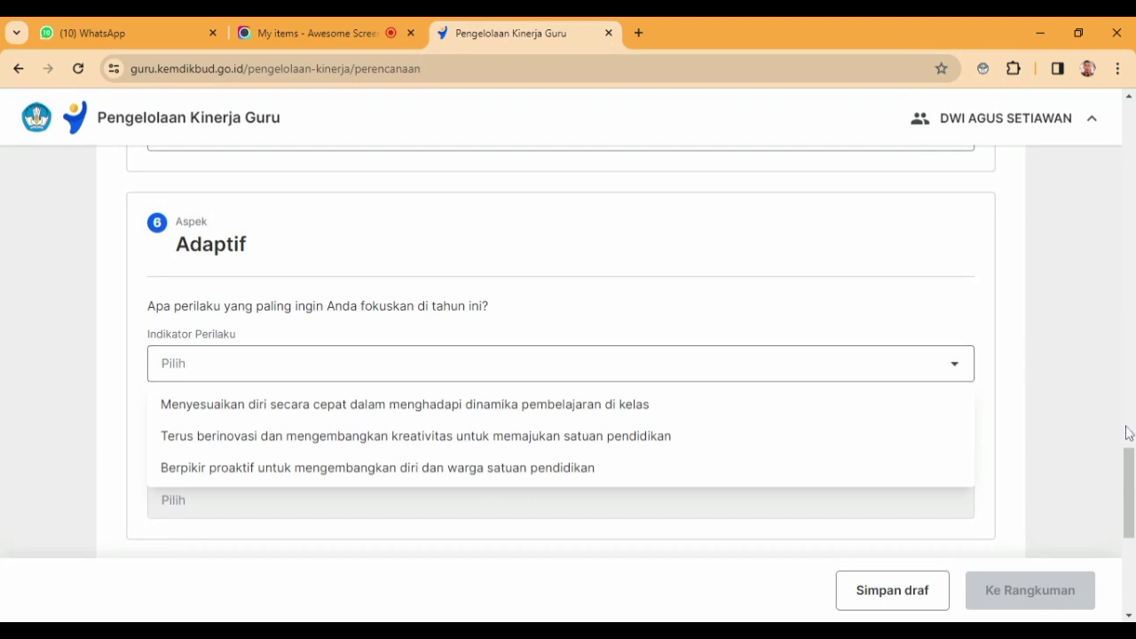
{"action": "scroll", "coordinate": [1131, 479], "scroll_direction": "down", "scroll_amount": 1}
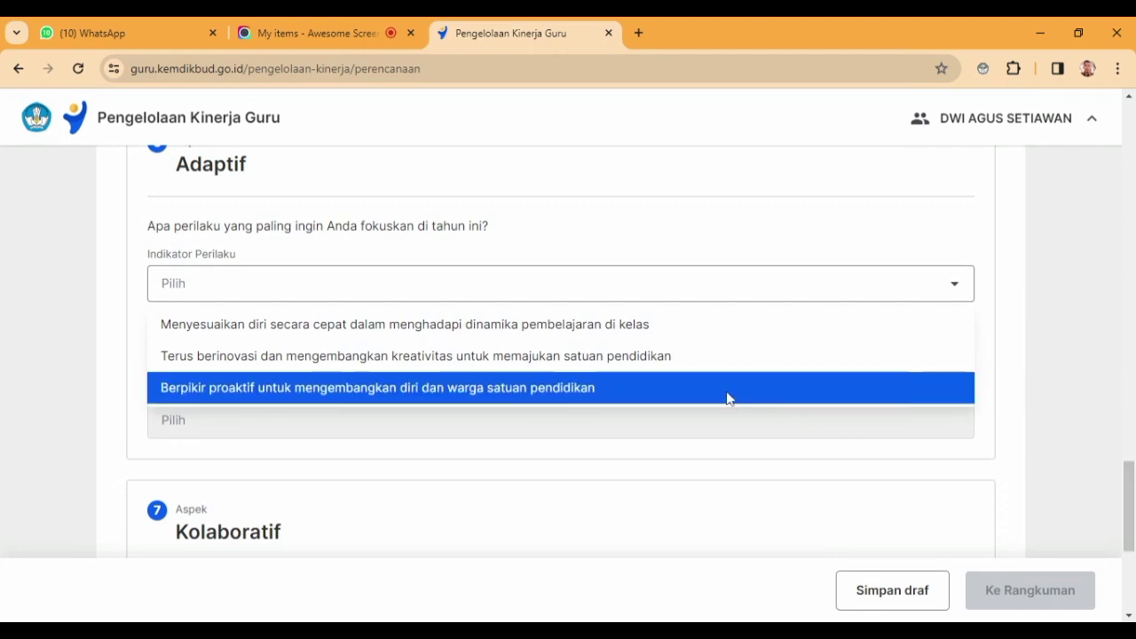
{"action": "left_click", "coordinate": [666, 370]}
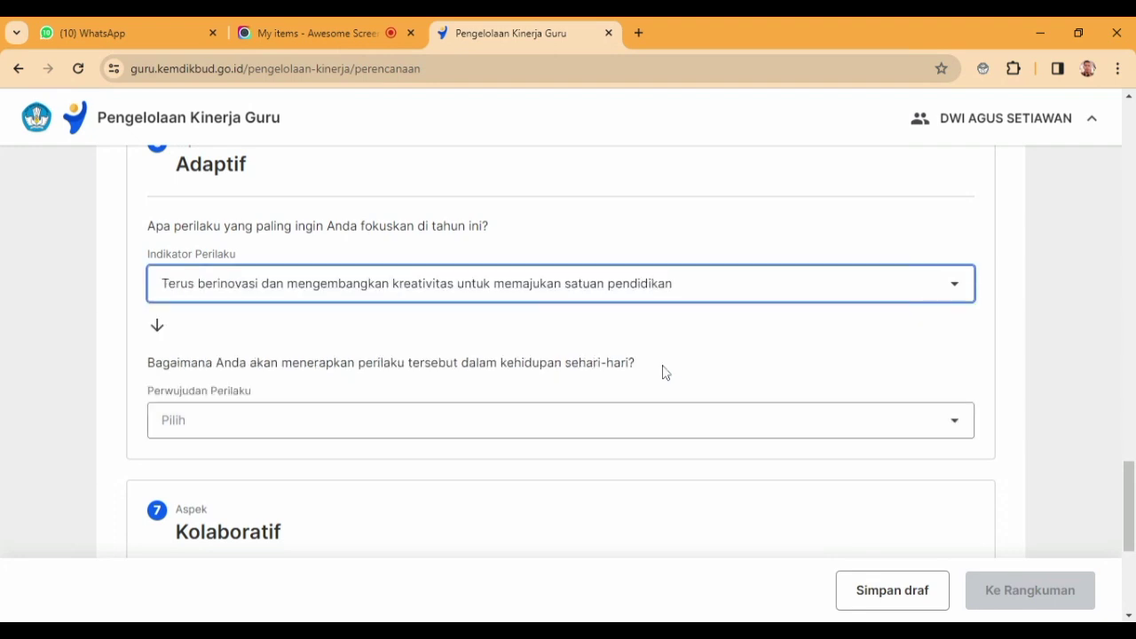
{"action": "left_click", "coordinate": [954, 432]}
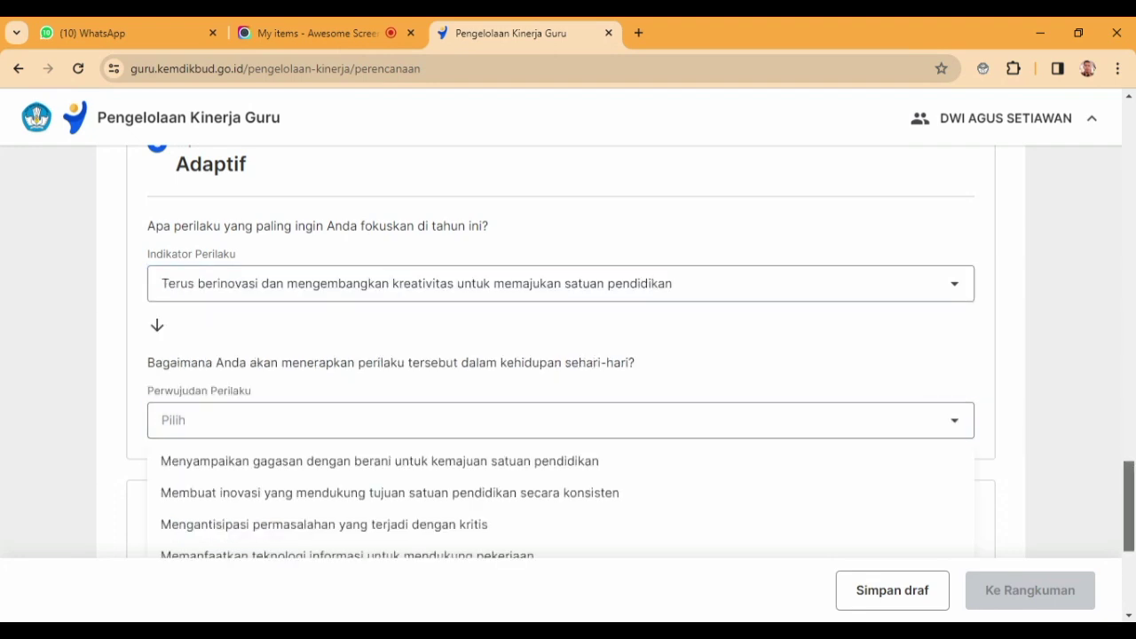
{"action": "left_click_drag", "start_coordinate": [1131, 472], "coordinate": [1131, 494]}
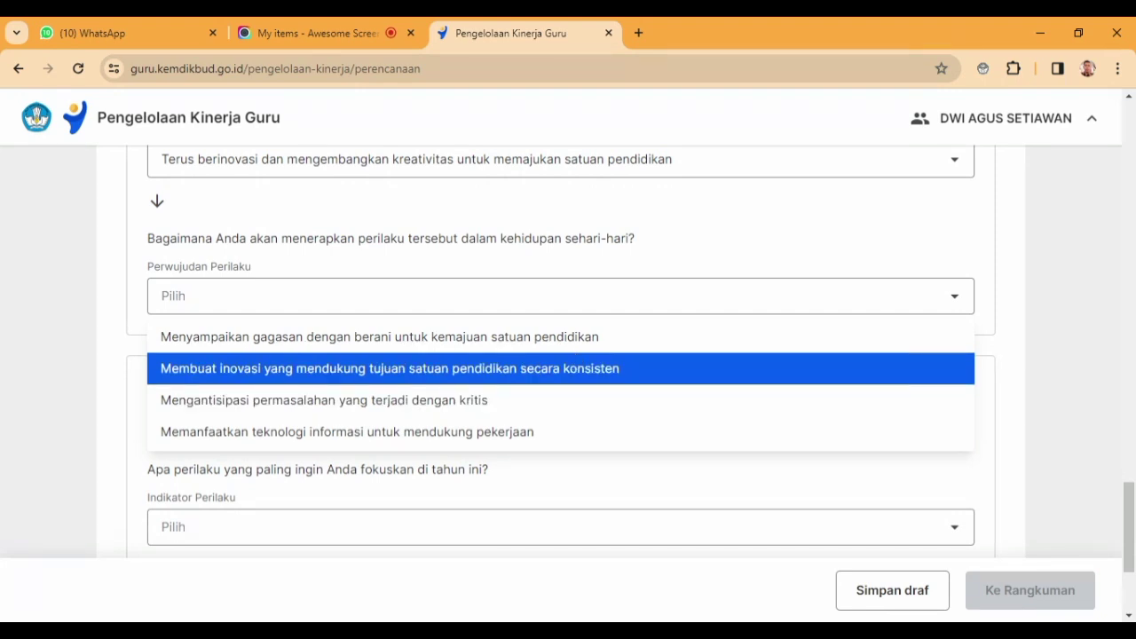
{"action": "left_click", "coordinate": [576, 378]}
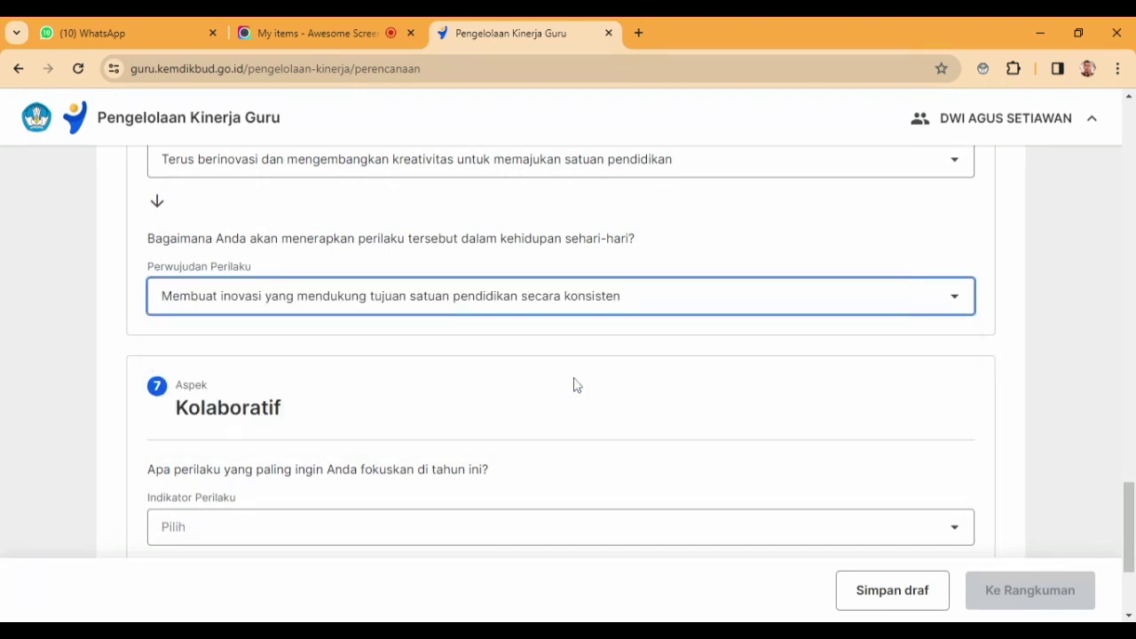
Set Kolaboratif's Indikator Perilaku to "Memberi kesempatan kepada warga satuan pendidikan dan masyarakat atau duni usaha untuk berkontribusi bagi tujuan pembelajaran yang berpusat pada peserta didik"
{"action": "left_click_drag", "start_coordinate": [1129, 511], "coordinate": [1131, 535]}
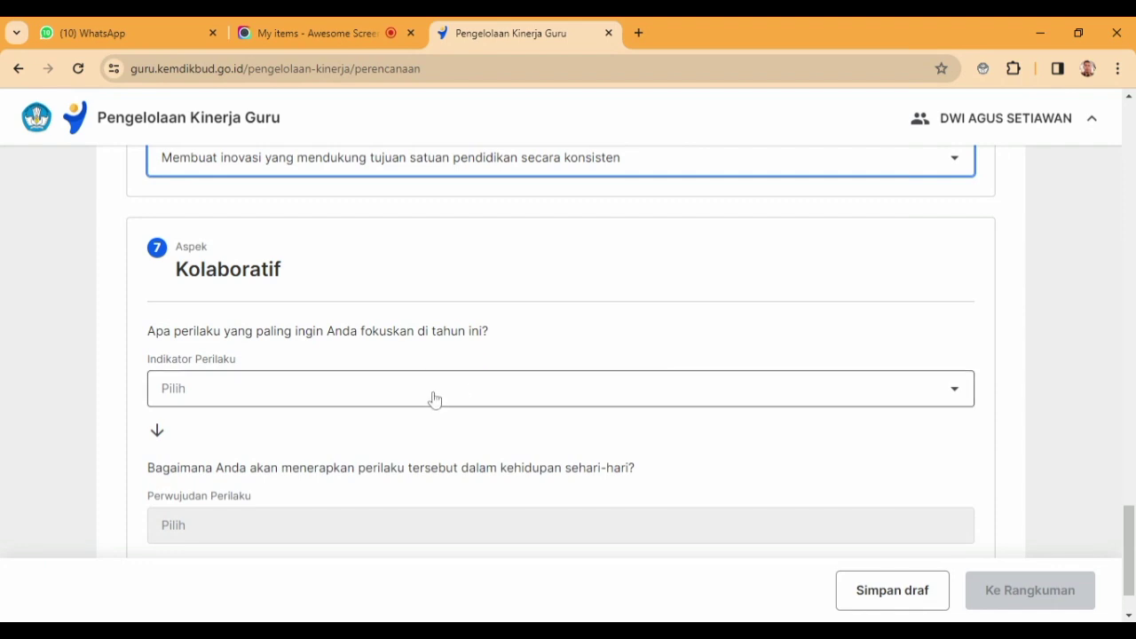
{"action": "left_click", "coordinate": [954, 393]}
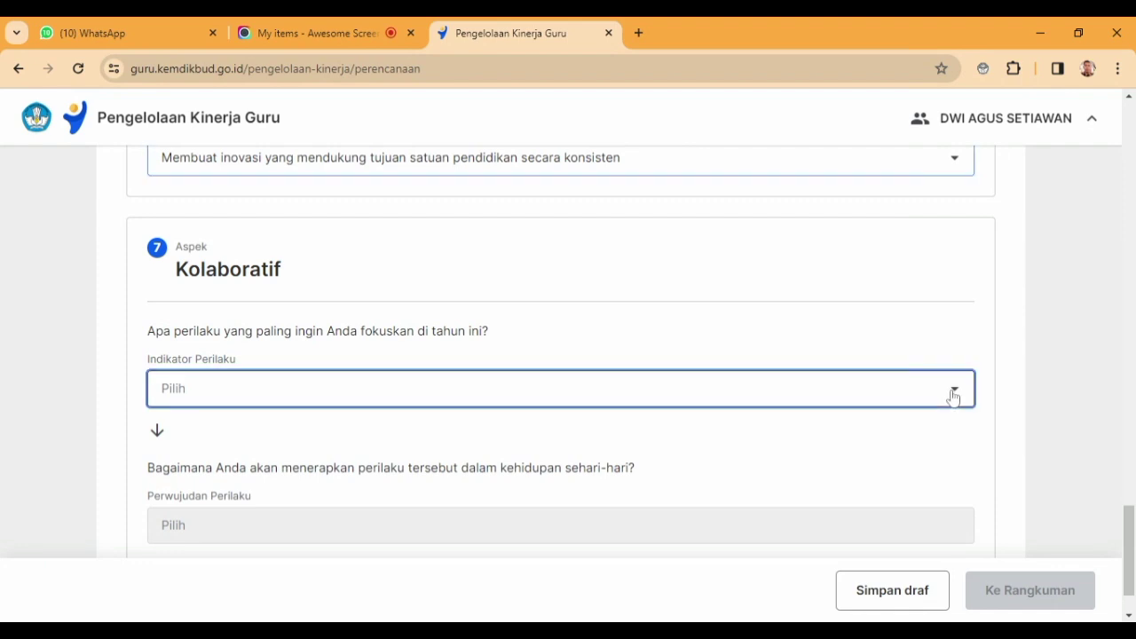
{"action": "left_click_drag", "start_coordinate": [1132, 519], "coordinate": [1133, 533]}
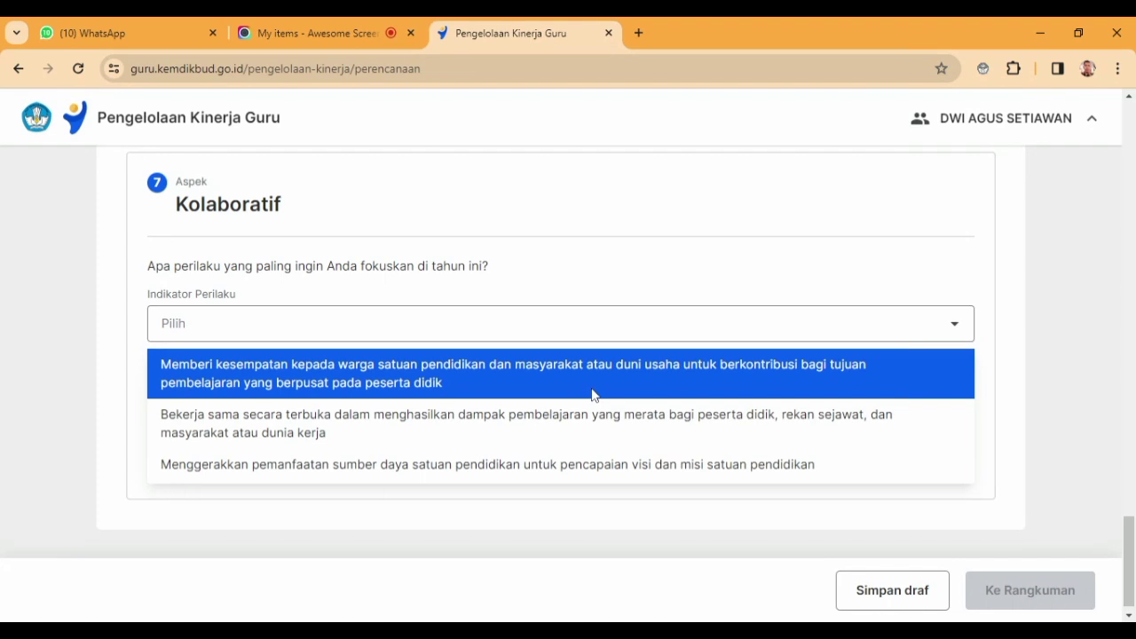
{"action": "left_click", "coordinate": [585, 395]}
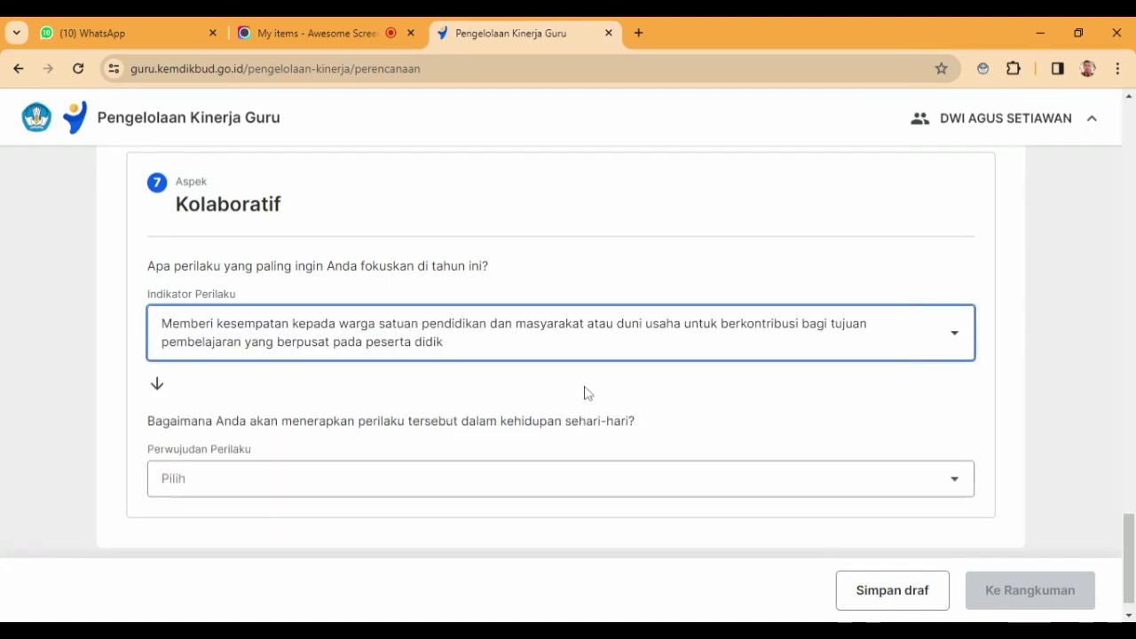
Set the Perwujudan Perilaku of the Kolaboratif aspect to "Menerima pendapat dan saran dalam menyelesaikan tugas"
{"action": "left_click", "coordinate": [955, 482]}
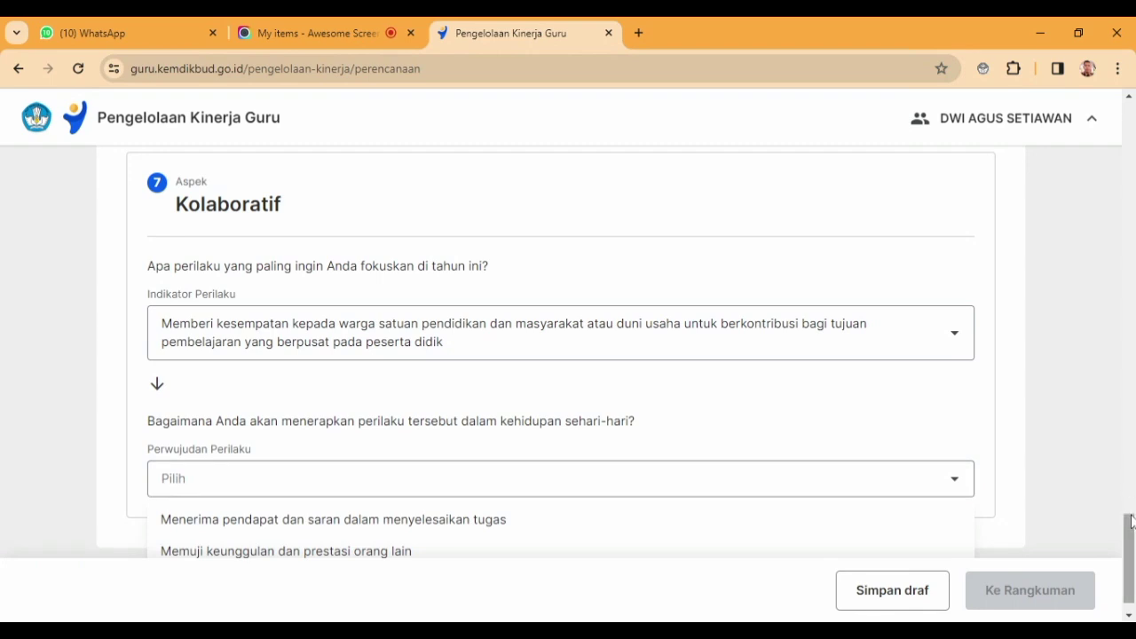
{"action": "scroll", "coordinate": [1132, 525], "scroll_direction": "down", "scroll_amount": 1}
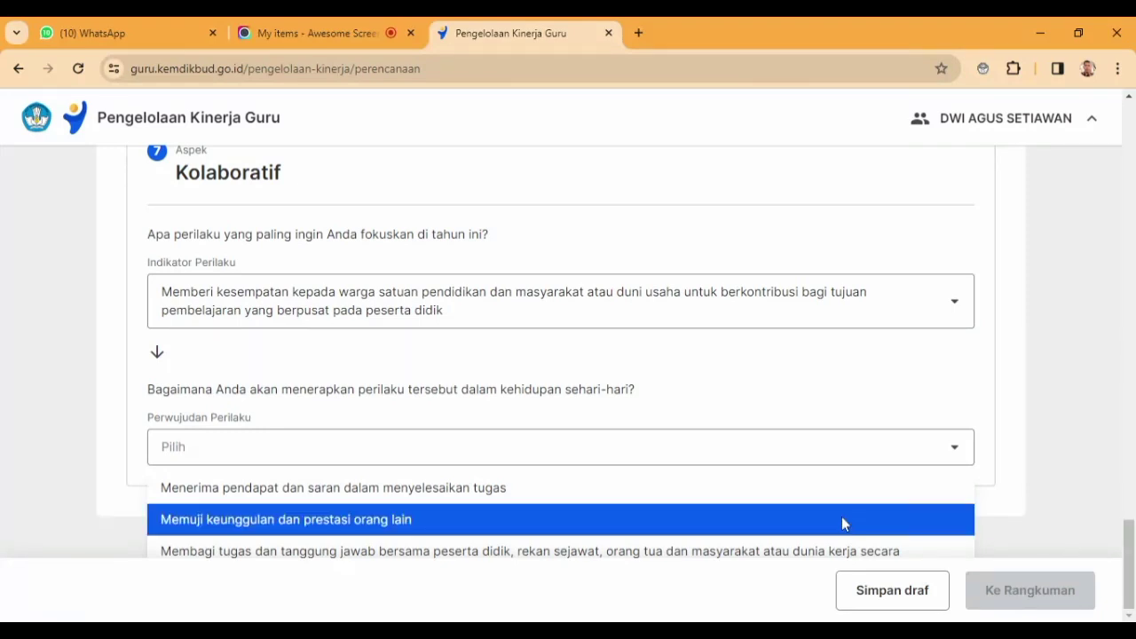
{"action": "left_click", "coordinate": [589, 502]}
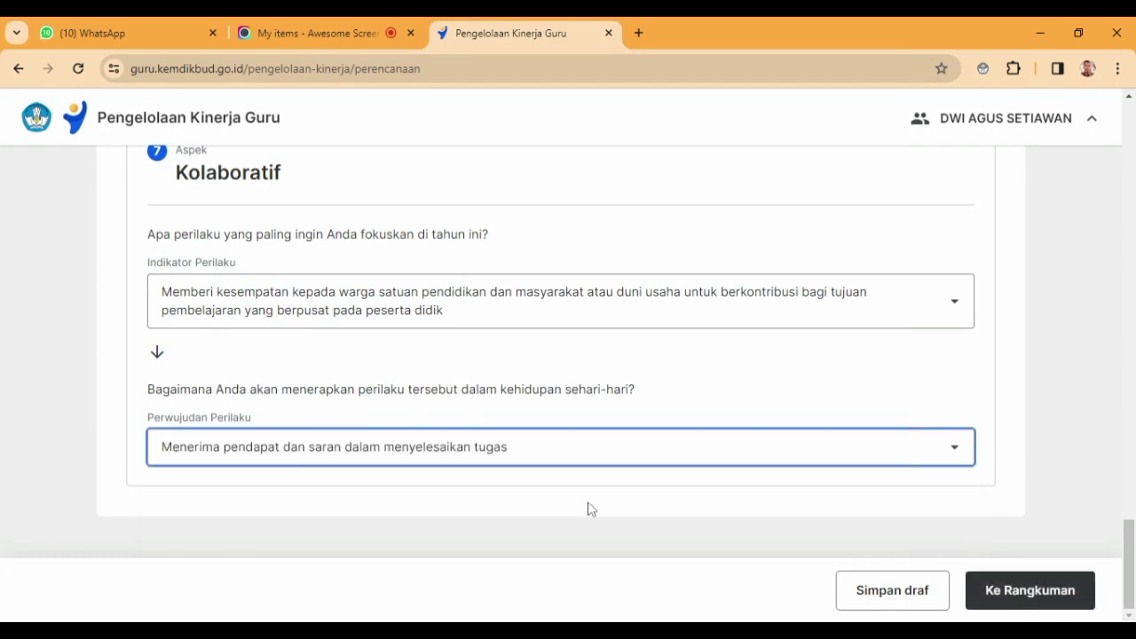
Proceed from Perilaku Kerja to the Rangkuman stage and review the performance plan summary
{"action": "left_click", "coordinate": [1020, 601]}
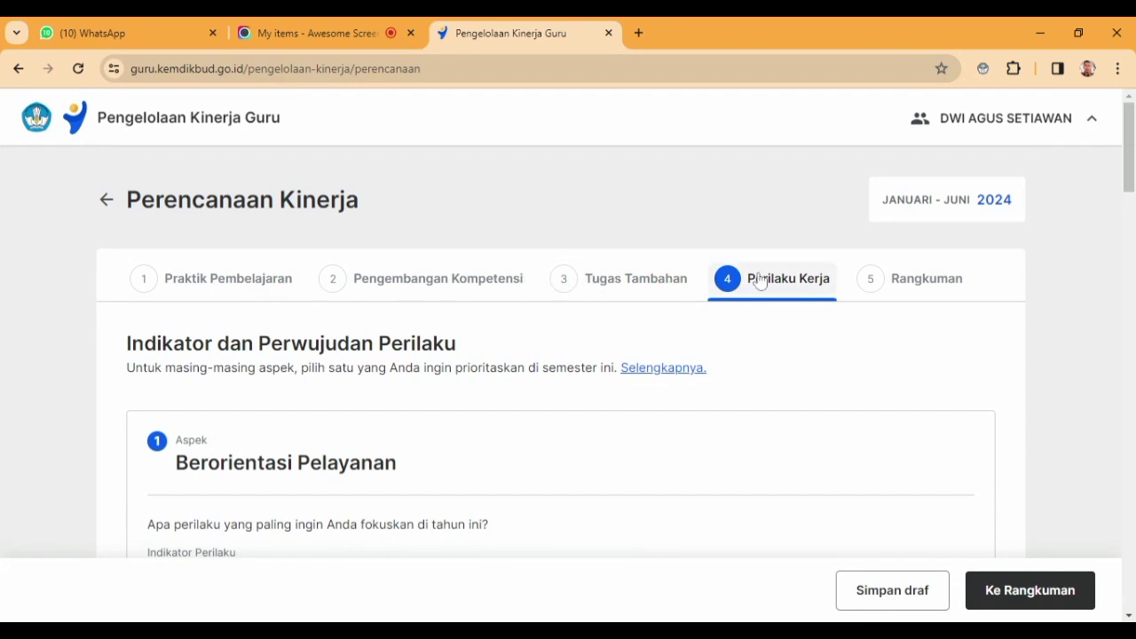
{"action": "left_click", "coordinate": [1020, 601]}
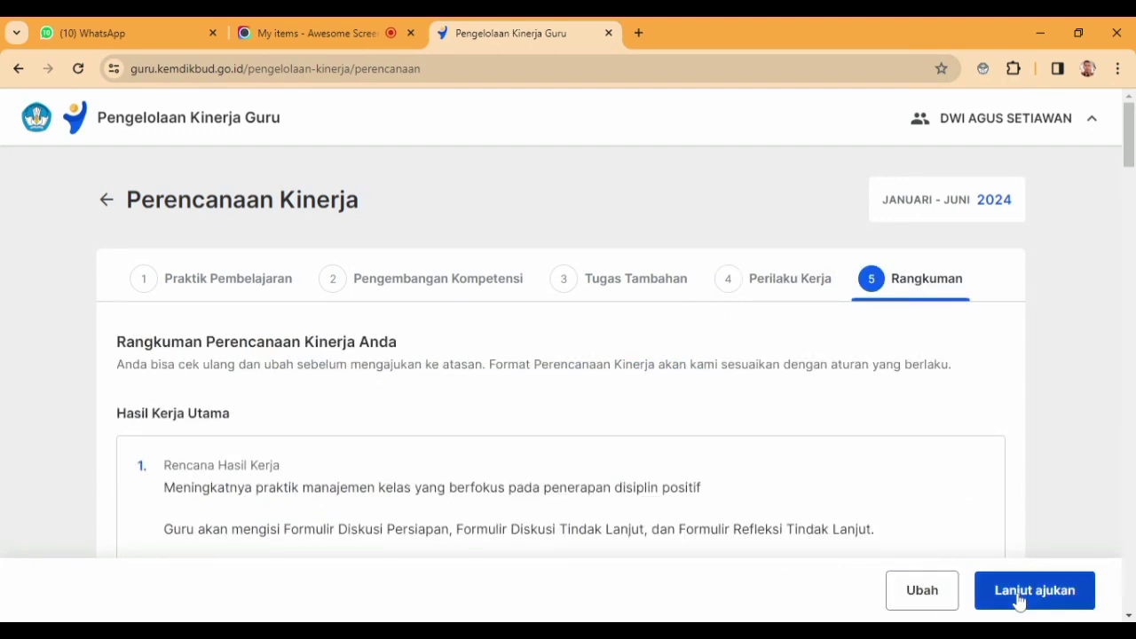
{"action": "left_click_drag", "start_coordinate": [1131, 160], "coordinate": [1097, 151]}
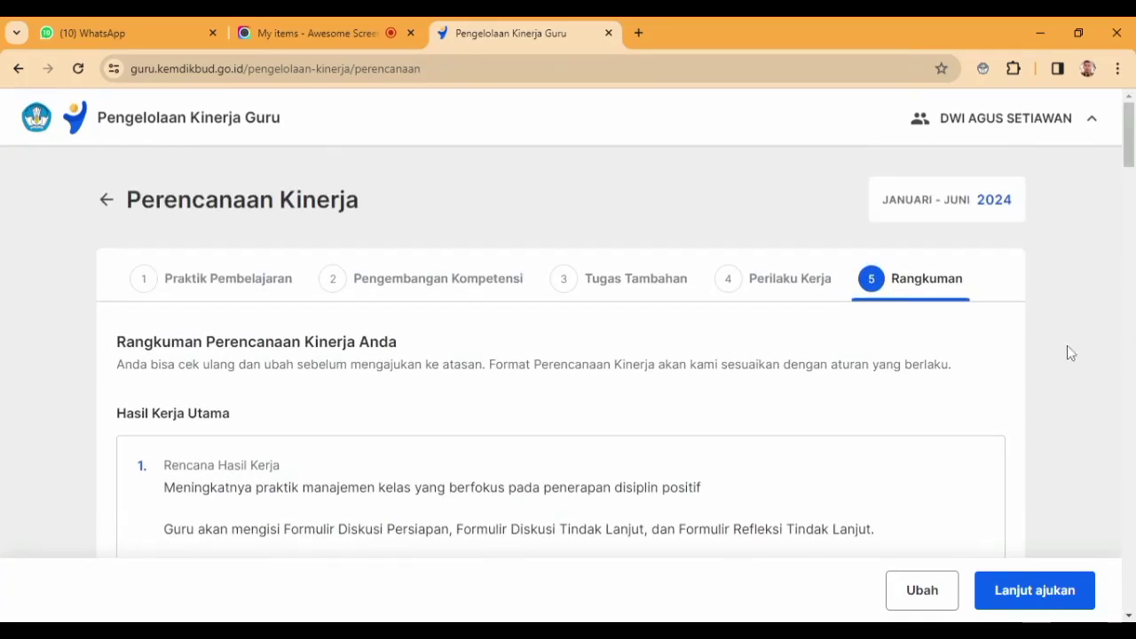